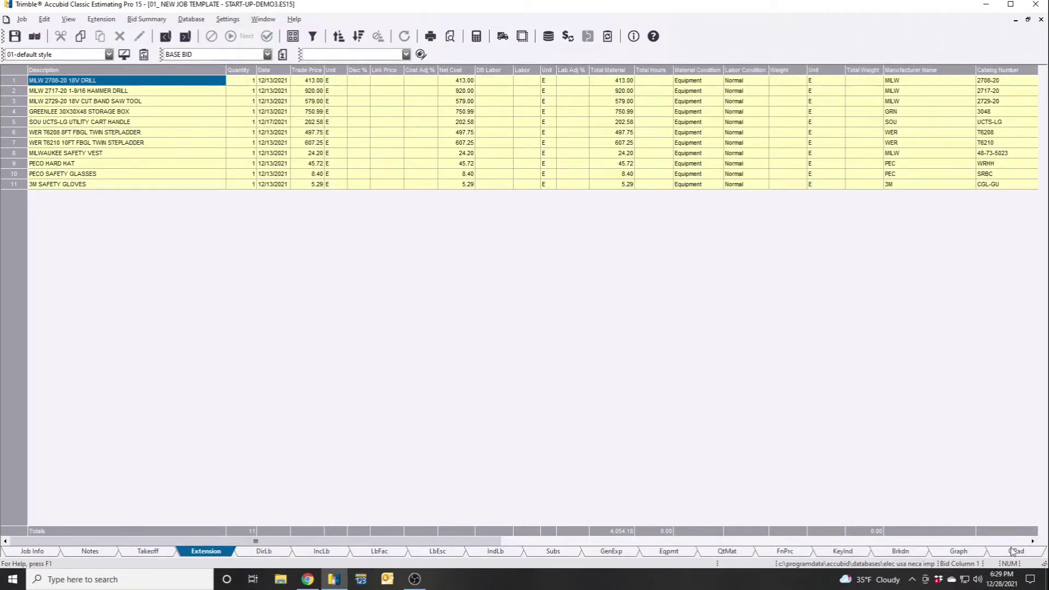
From the Takeoff view, examine the available screen styles and the column groups of the 01-default style in the screen style setup.
left_click(168, 555)
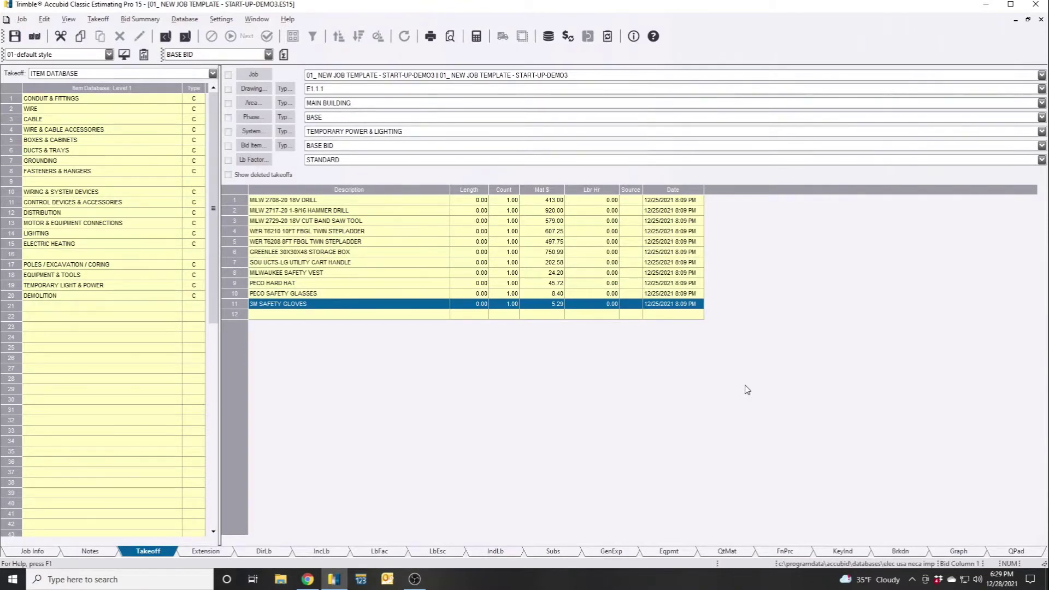
left_click(125, 57)
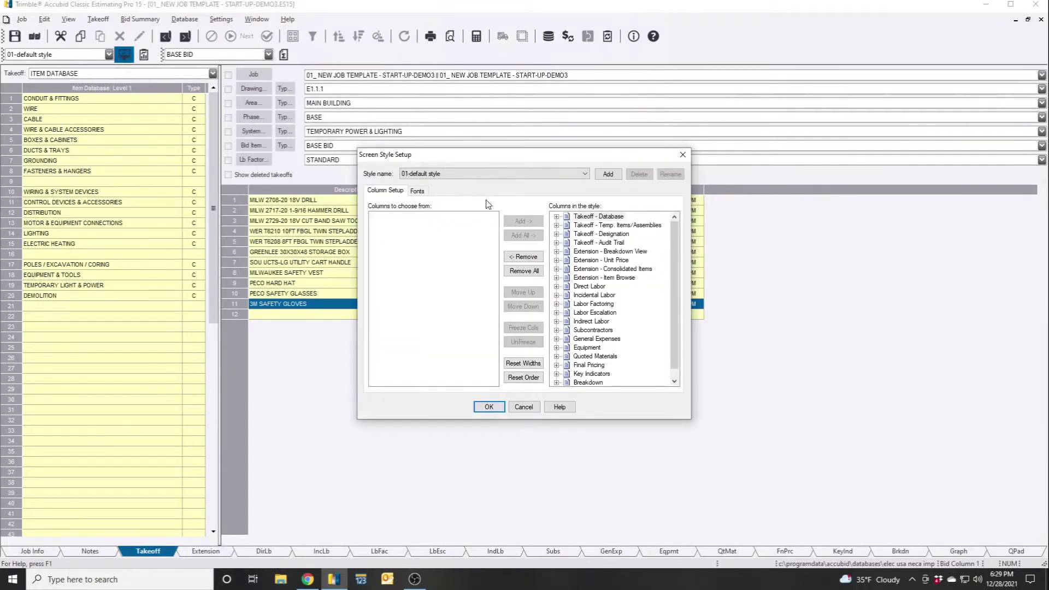
left_click_drag(513, 158, 428, 177)
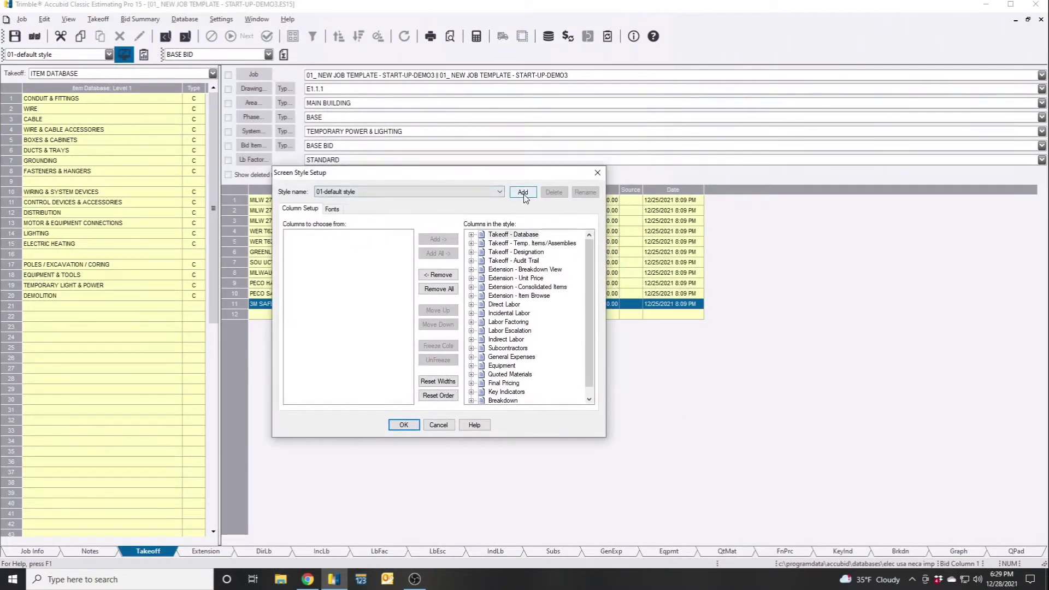
left_click(461, 191)
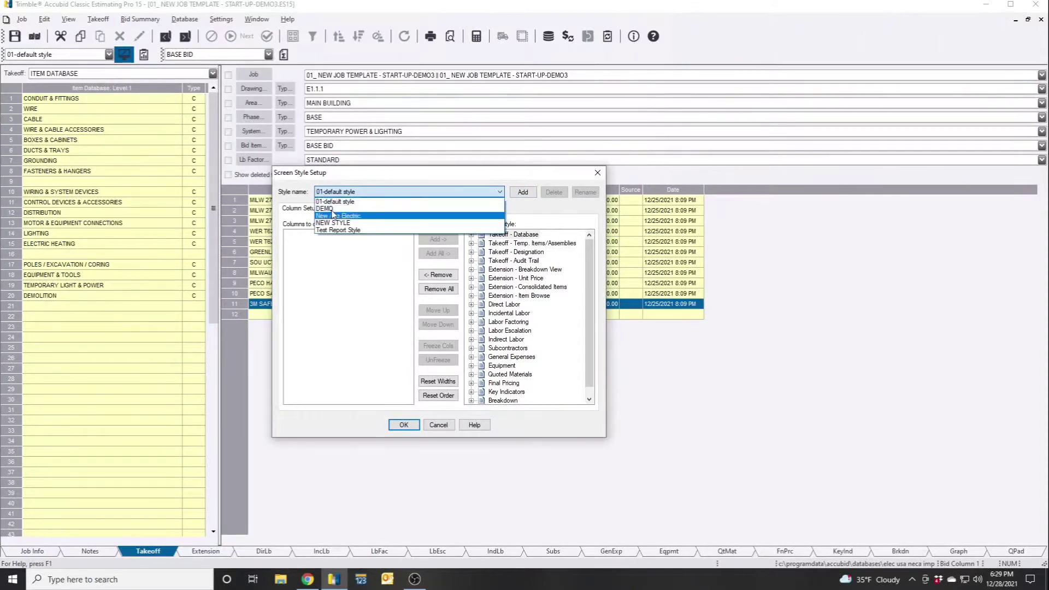
left_click(426, 175)
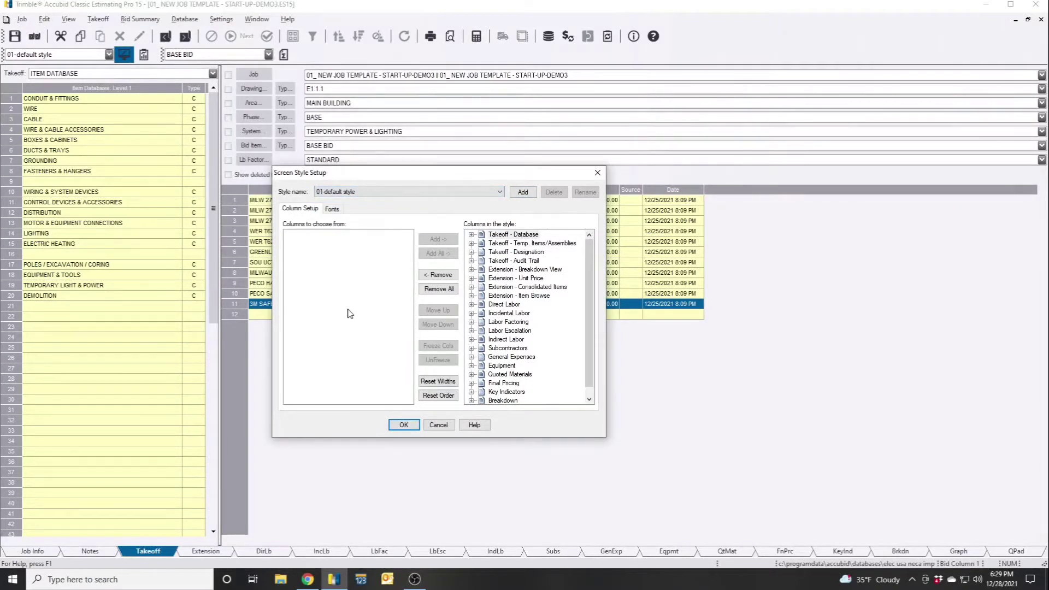
left_click_drag(497, 176, 467, 166)
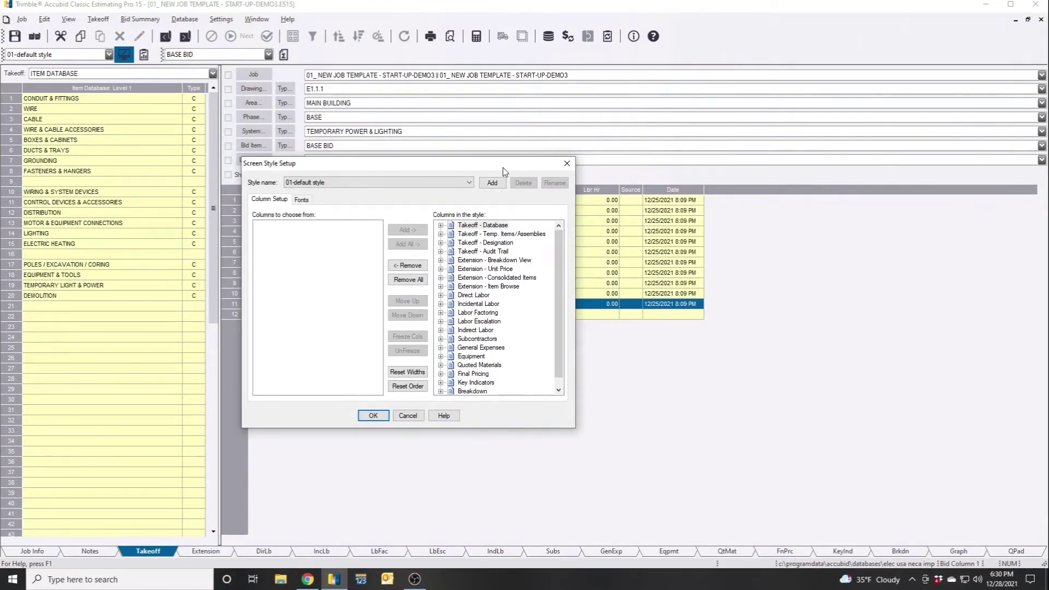
left_click_drag(502, 168, 487, 114)
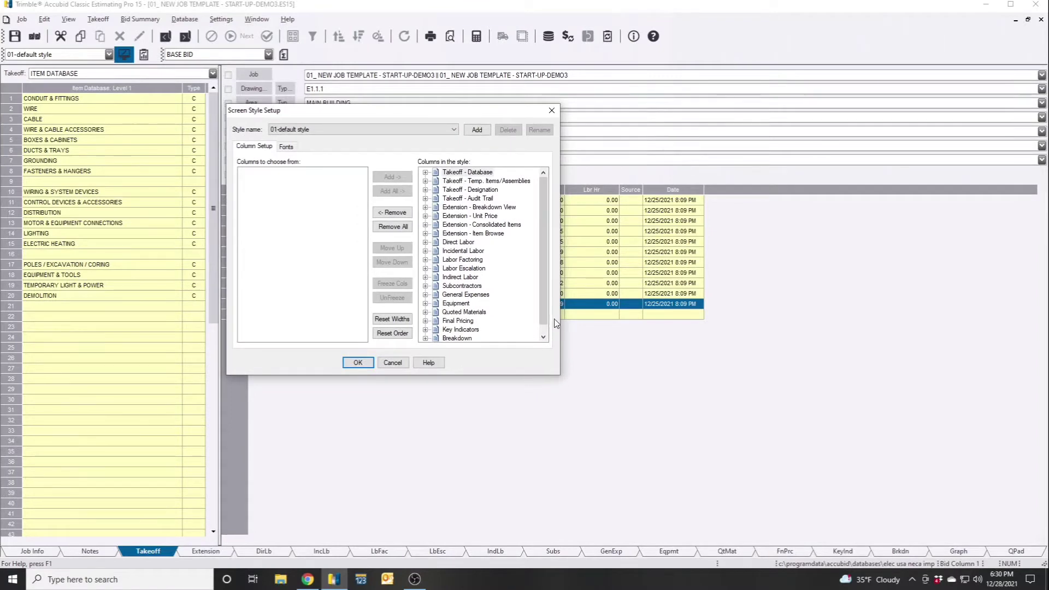
mouse_move(546, 272)
left_mouse_down()
mouse_move(546, 298)
mouse_move(549, 252)
left_mouse_up()
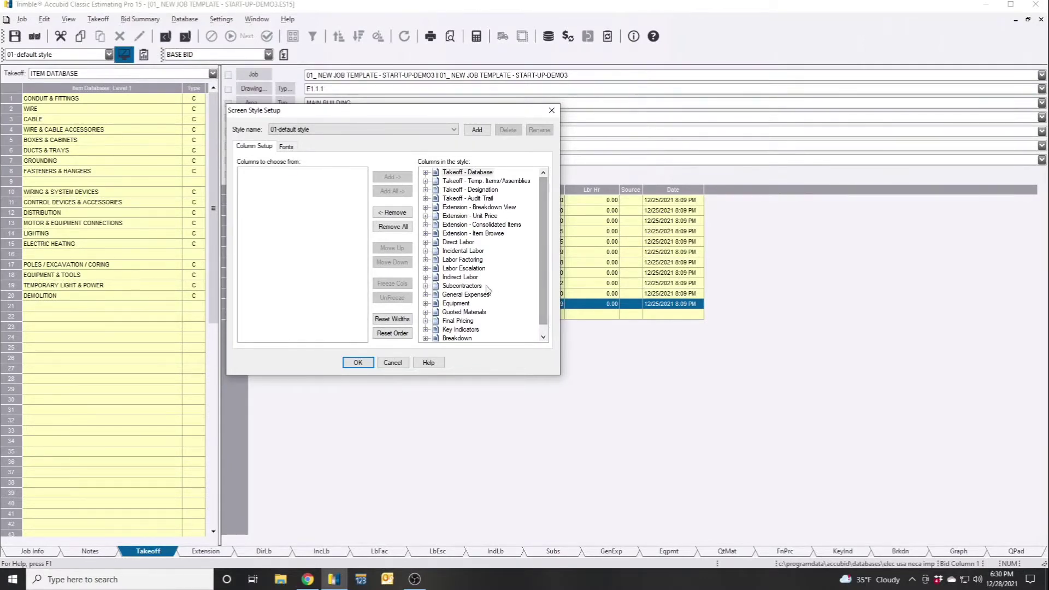
left_click(474, 287)
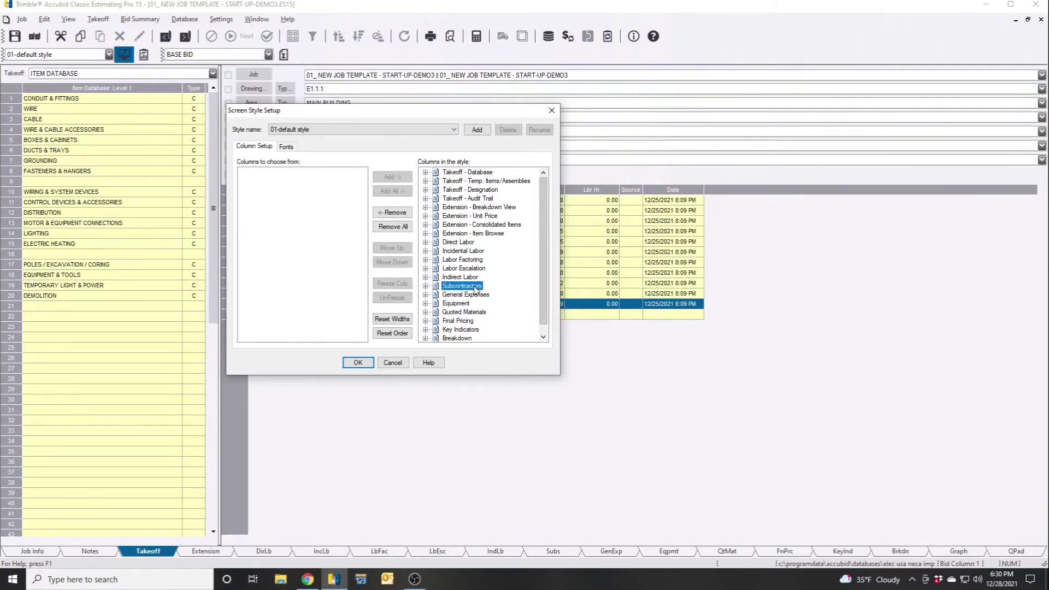
left_click(401, 363)
Go to the subcontractors sheet and show its Subcontractors columns in the screen style setup.
left_click(553, 550)
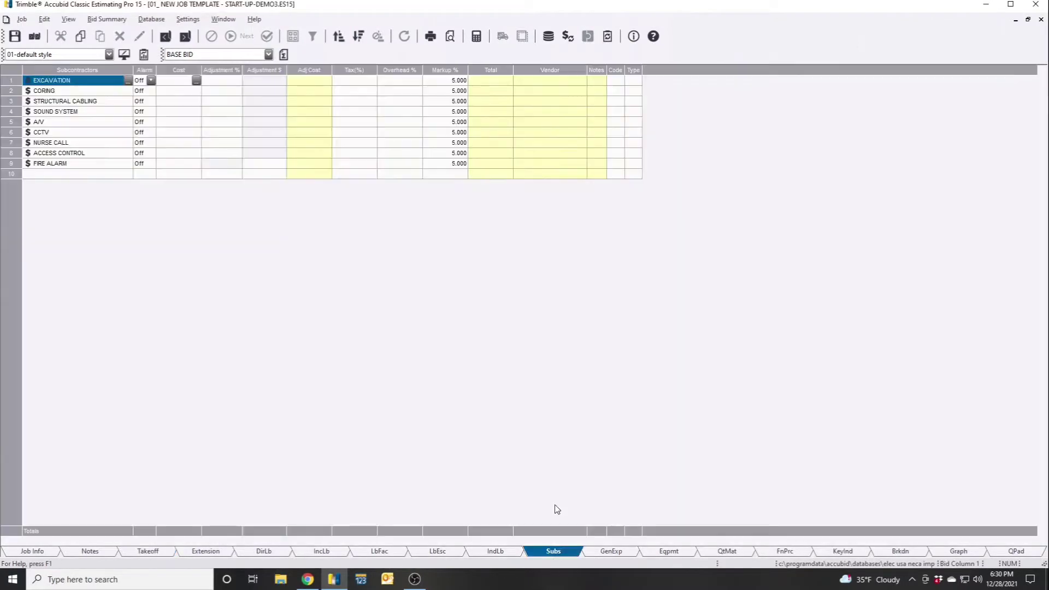
left_click(124, 54)
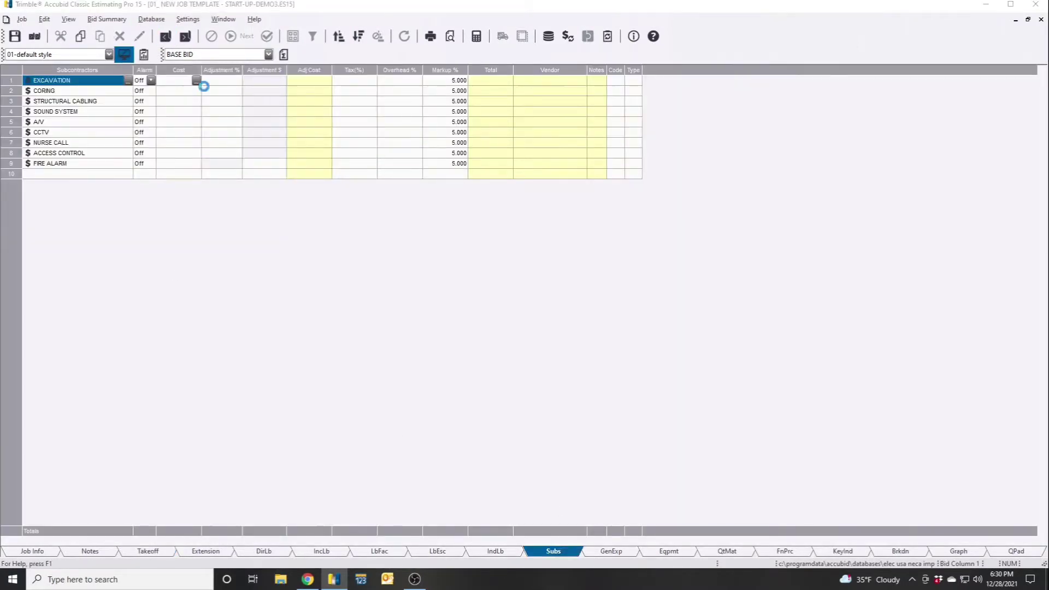
left_click_drag(500, 158, 391, 194)
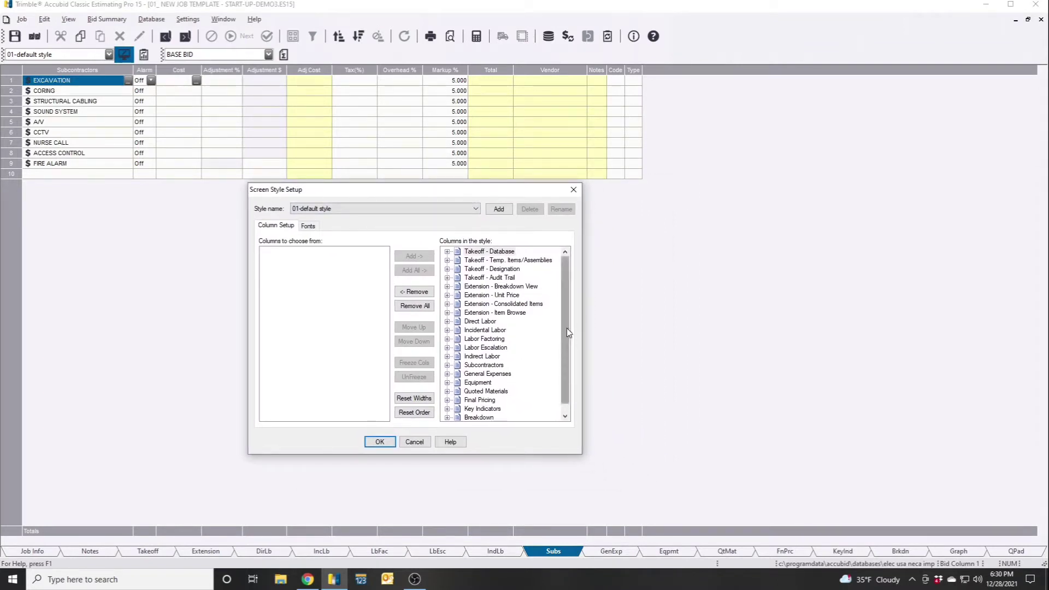
scroll(568, 332, "down", 1)
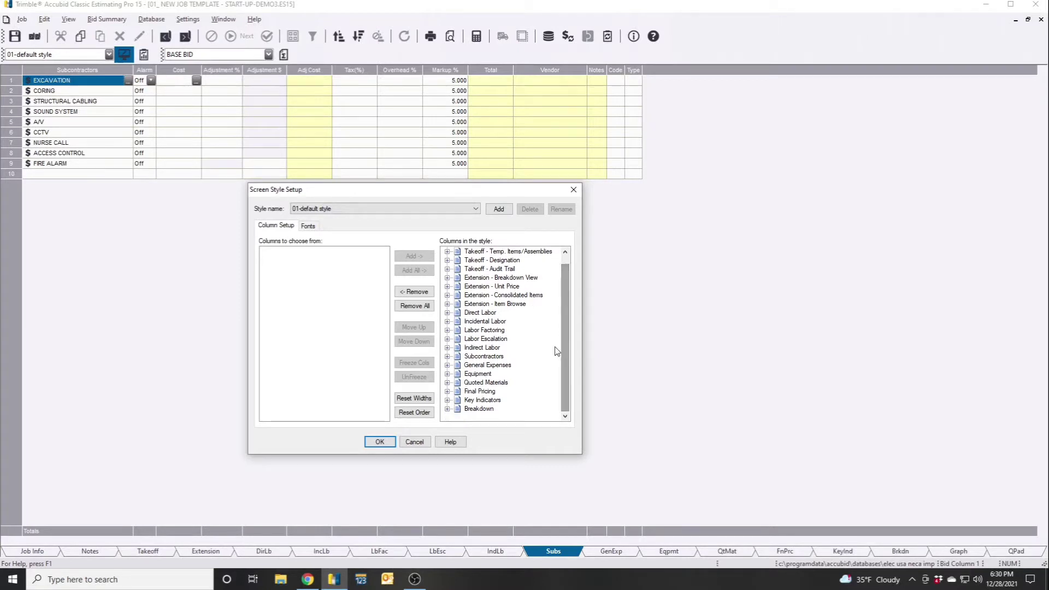
left_click(447, 356)
scroll(569, 336, "down", 1)
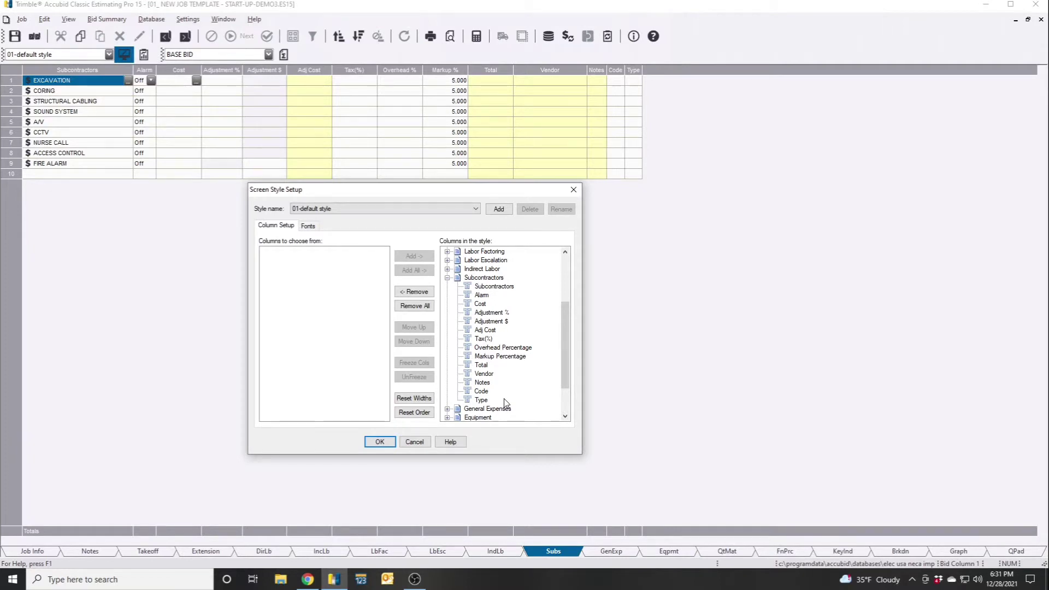
Remove the Adjustment %, Adjustment $ and Adj Cost columns from the Subcontractors group of the 01-default style.
left_click(504, 314)
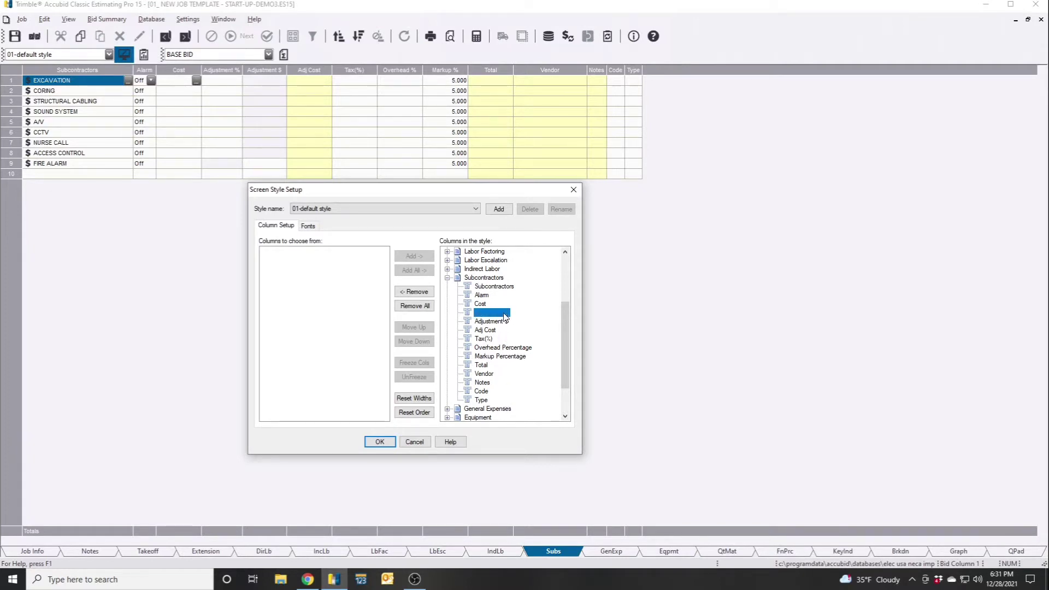
left_click(421, 295)
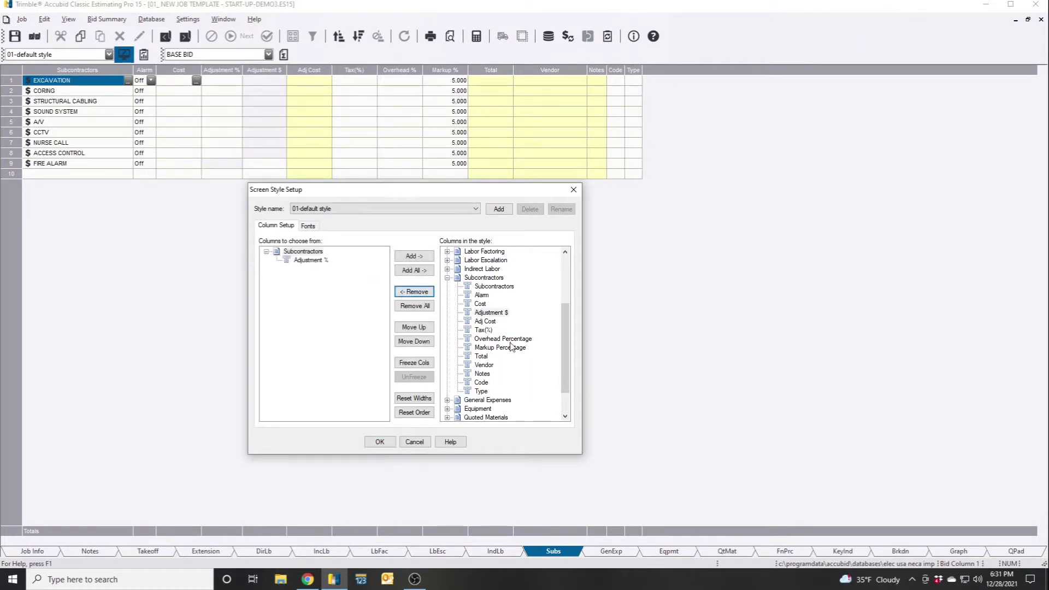
left_click(503, 315)
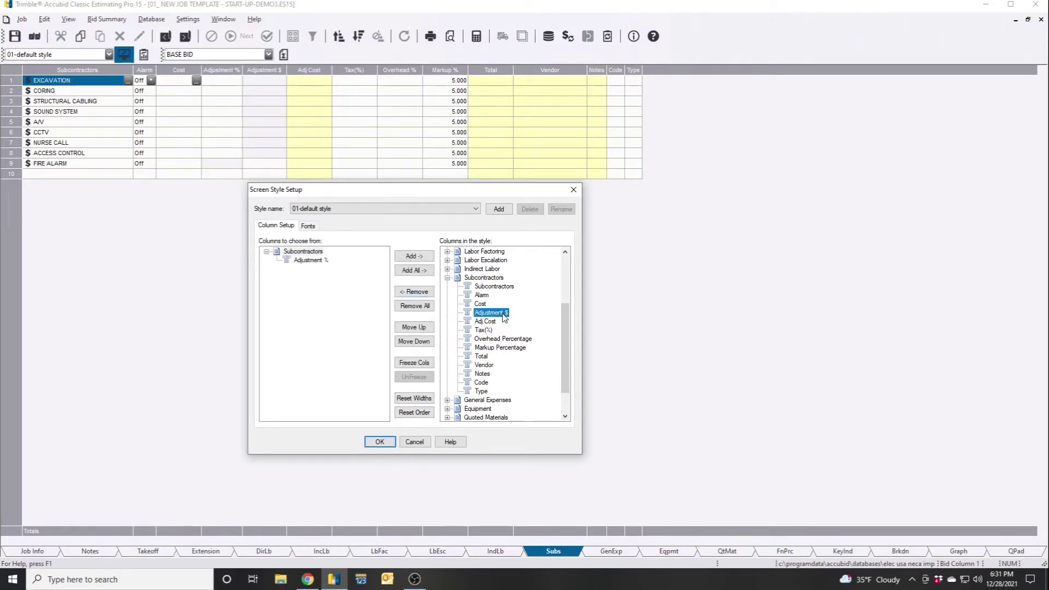
left_click(427, 295)
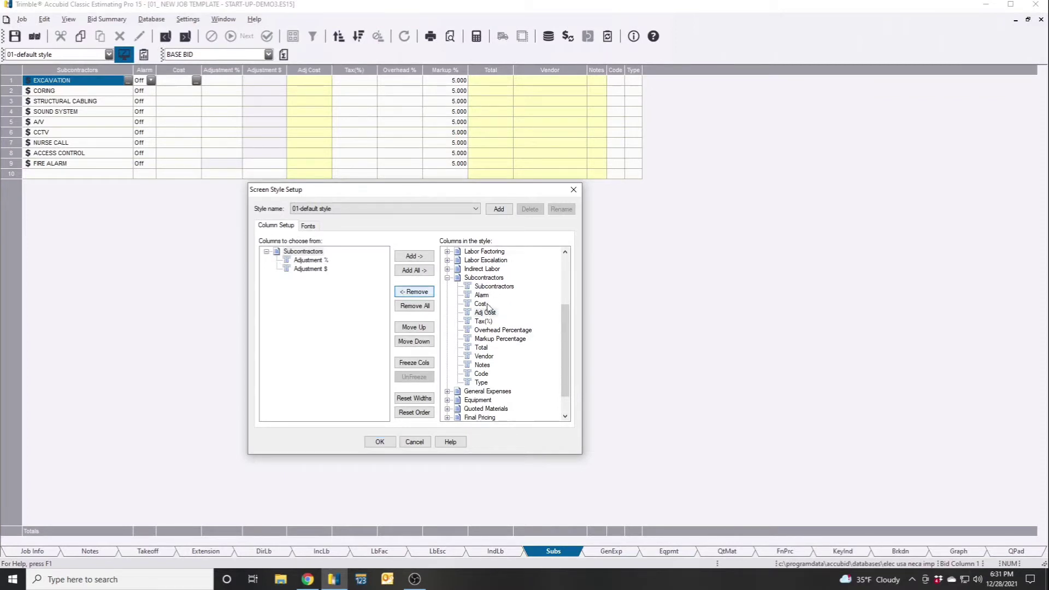
left_click(427, 294)
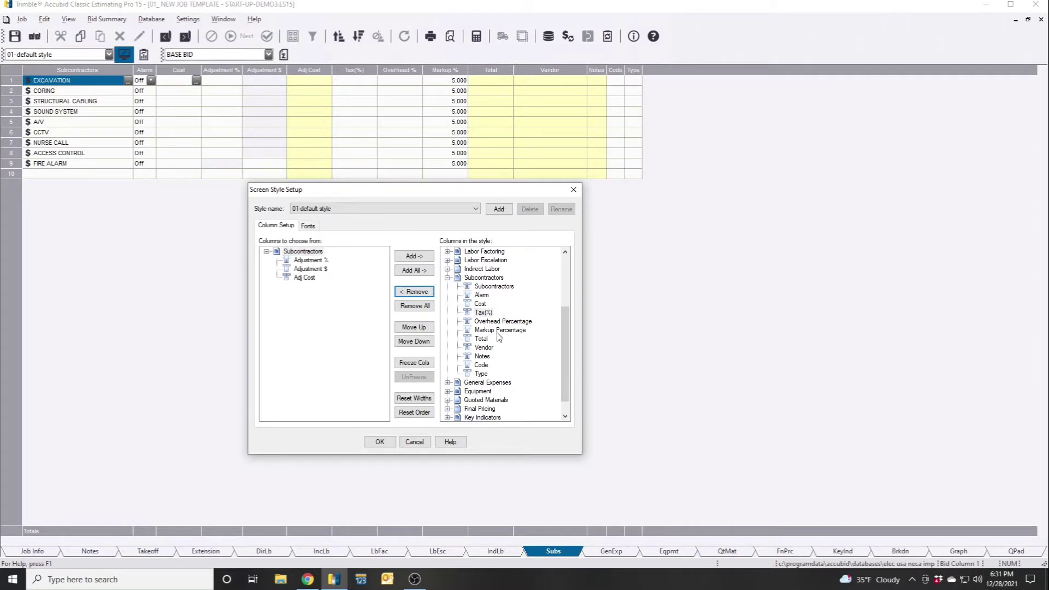
Remove the Code and Type columns from the Subcontractors group of the 01-default style.
left_click(488, 357)
left_click(478, 365)
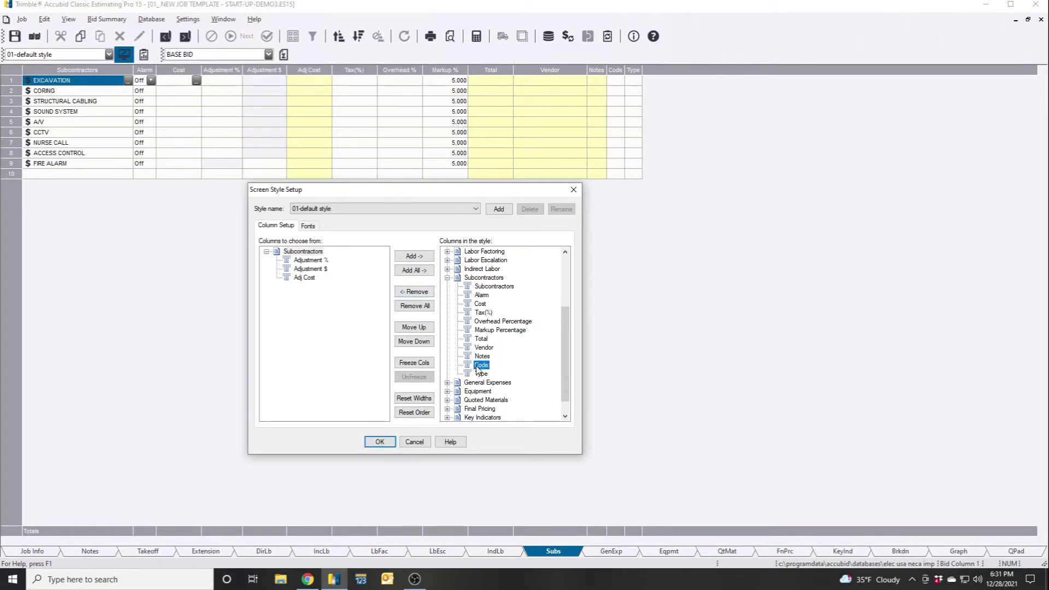
left_click(424, 294)
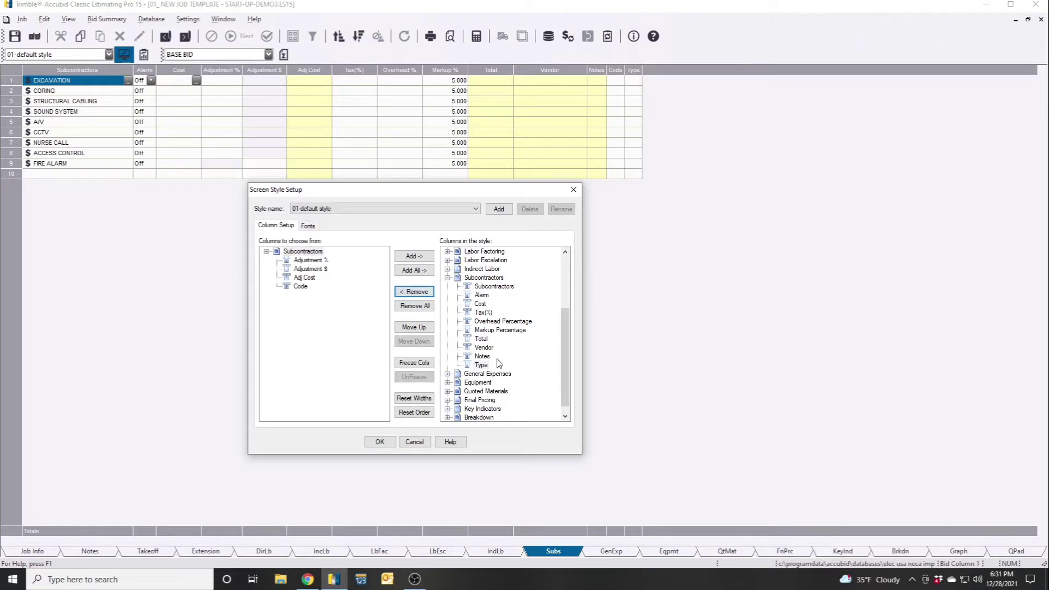
left_click(425, 295)
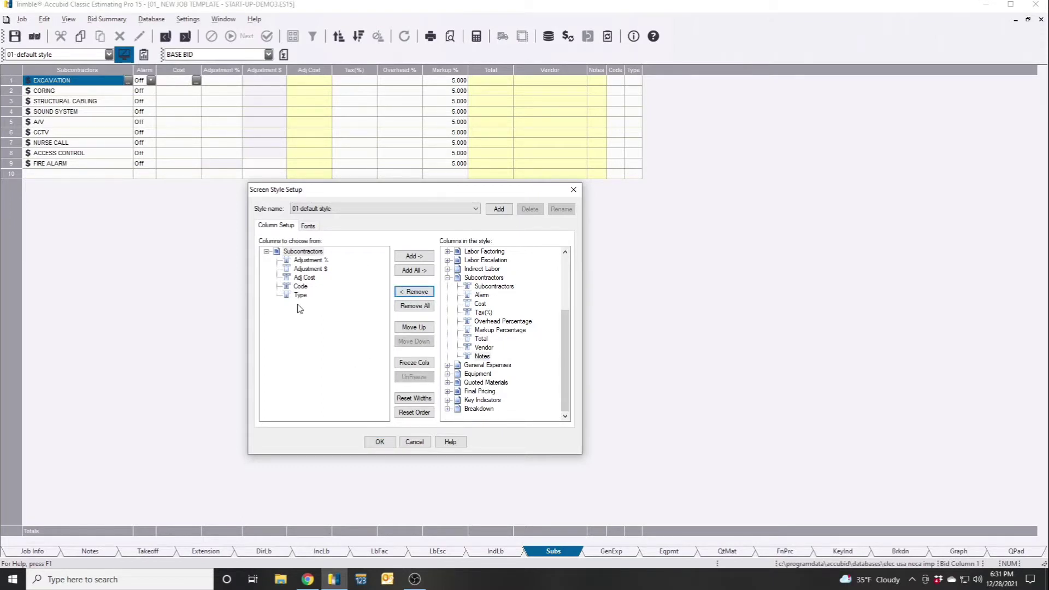
Collapse the group of removed Subcontractors columns and apply the style changes to the subcontractors sheet.
left_click(266, 252)
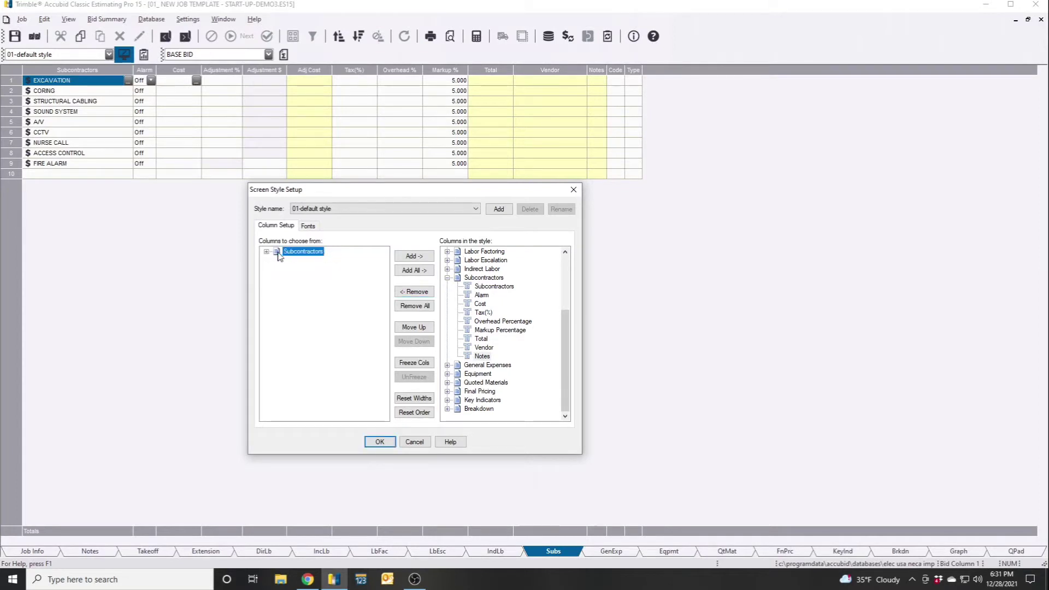
left_click(266, 252)
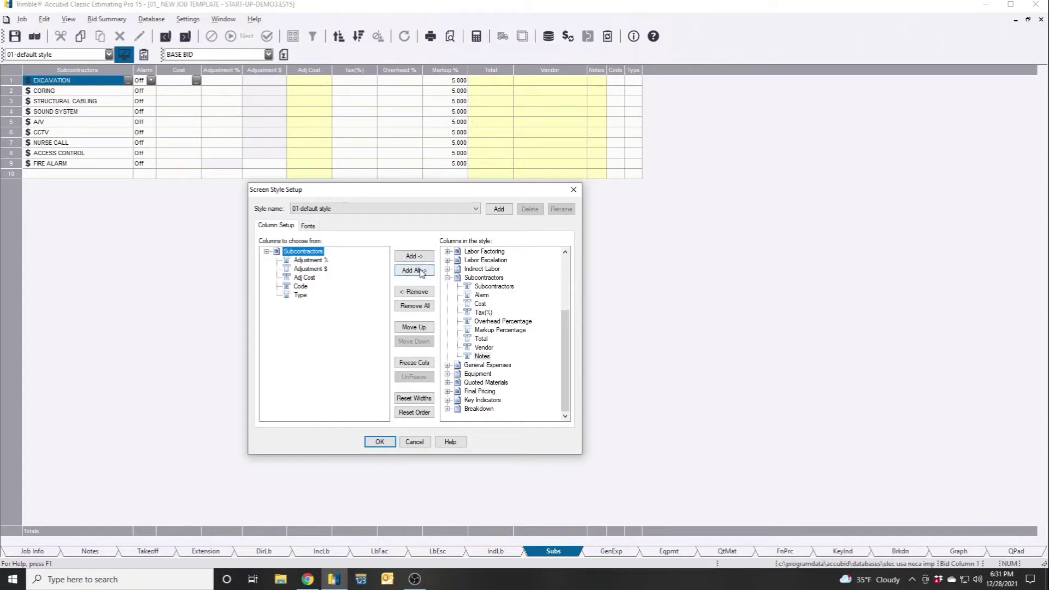
left_click(467, 279)
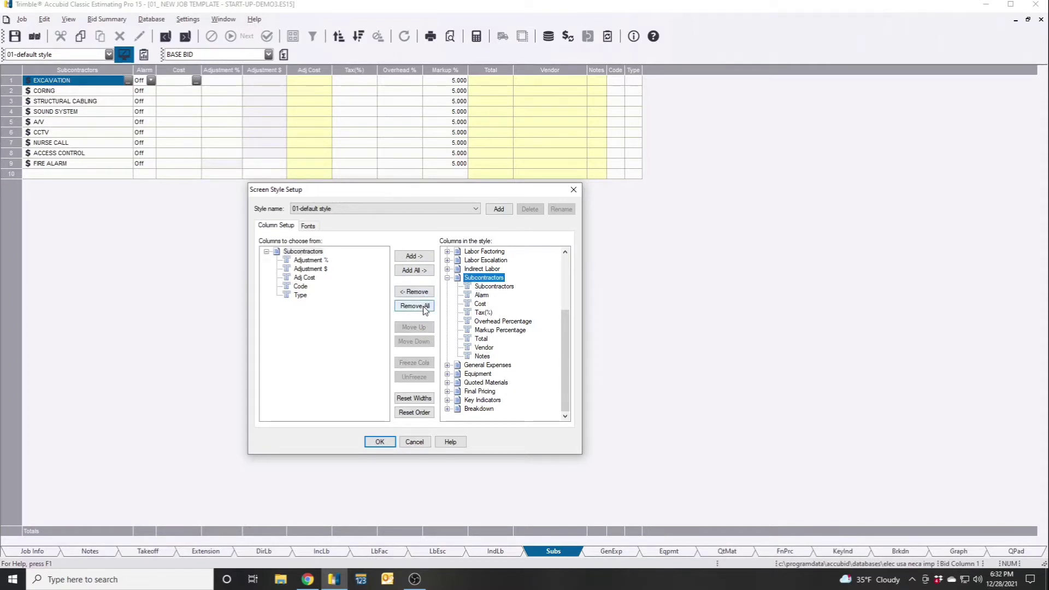
left_click(344, 357)
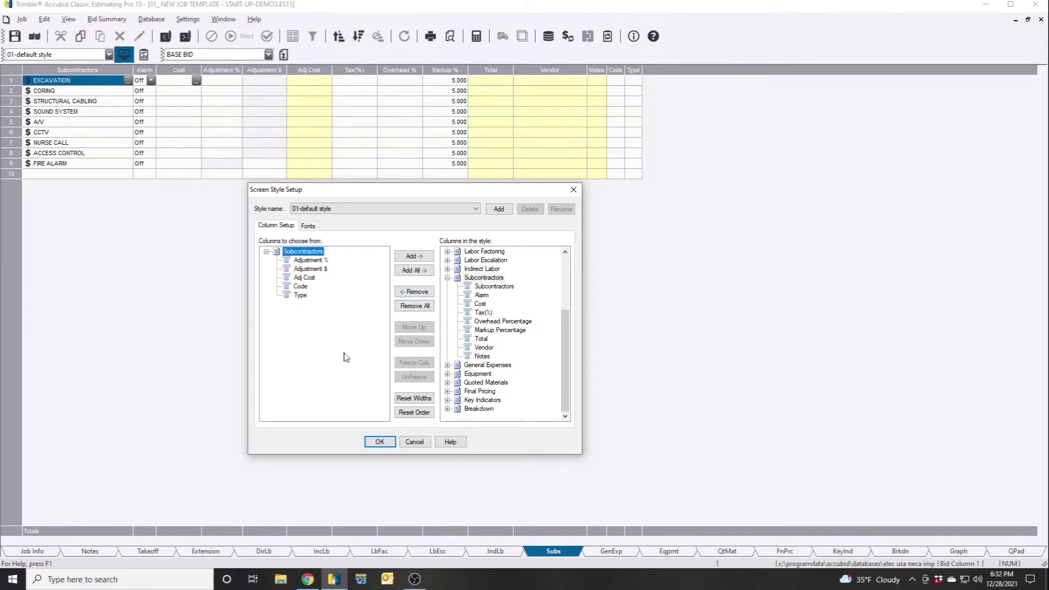
left_click(266, 252)
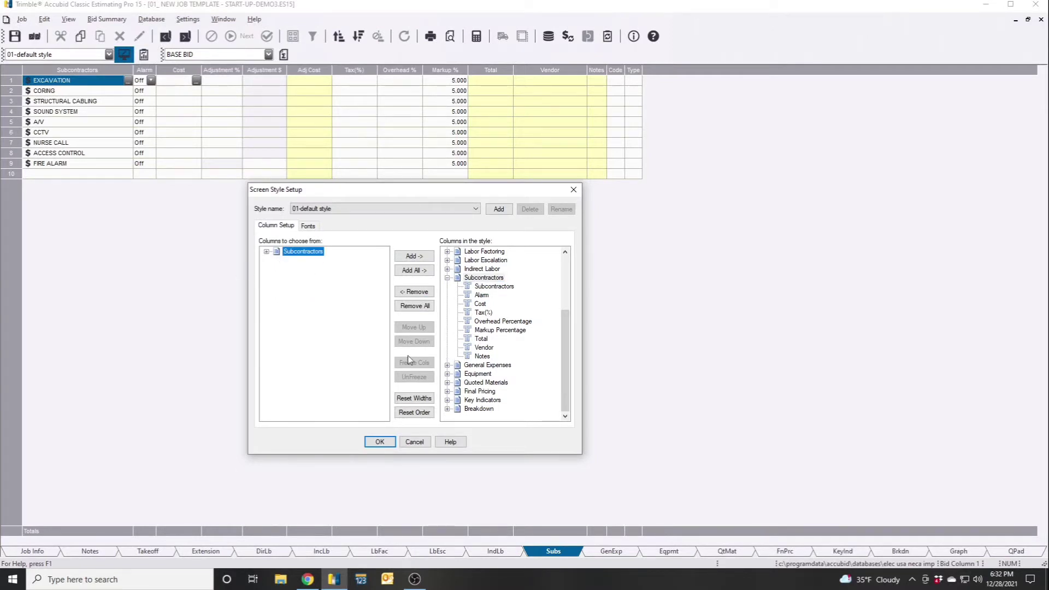
left_click(391, 443)
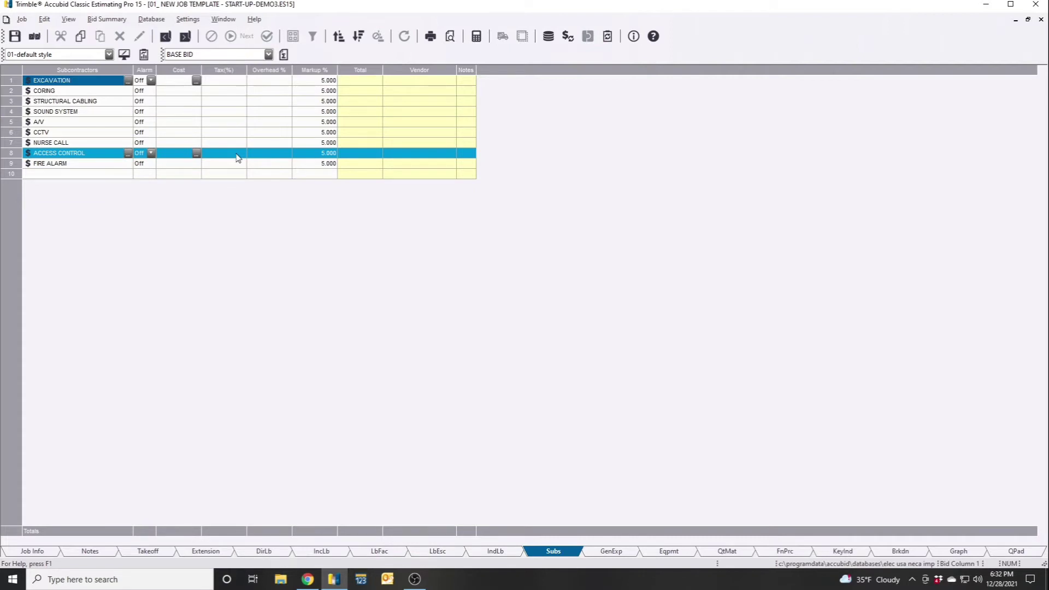
Reopen the screen style setup and view the name and copy-from options for adding a new style.
left_click(124, 54)
left_click_drag(453, 160, 389, 167)
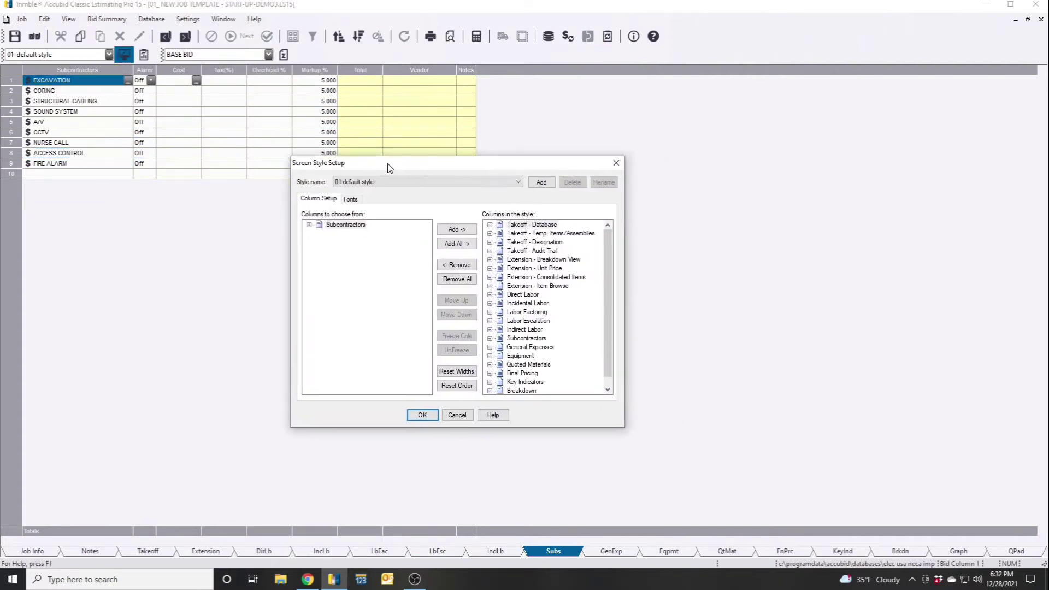
left_click(540, 183)
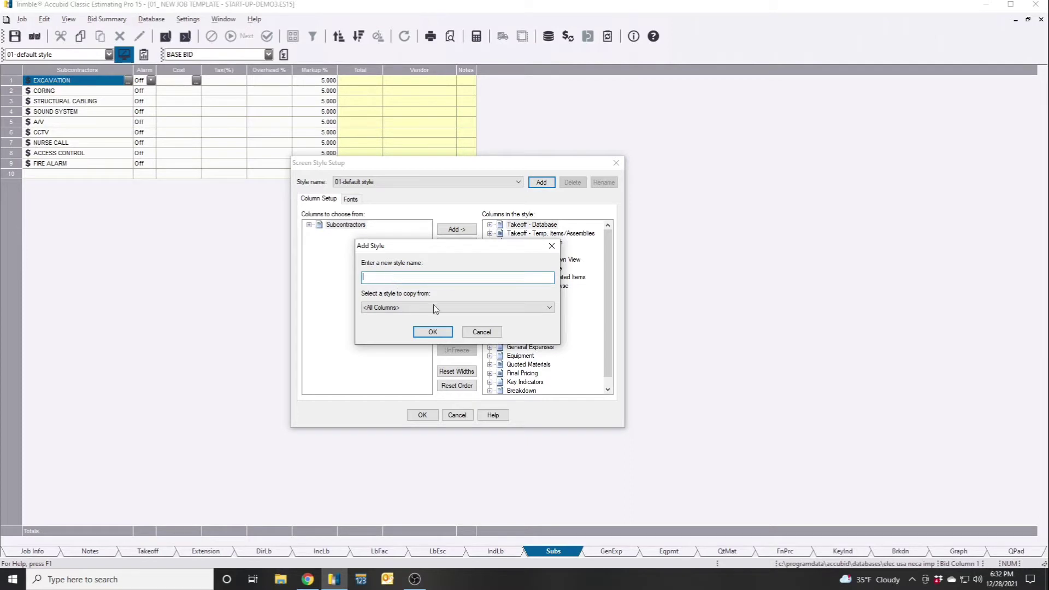
left_click(497, 334)
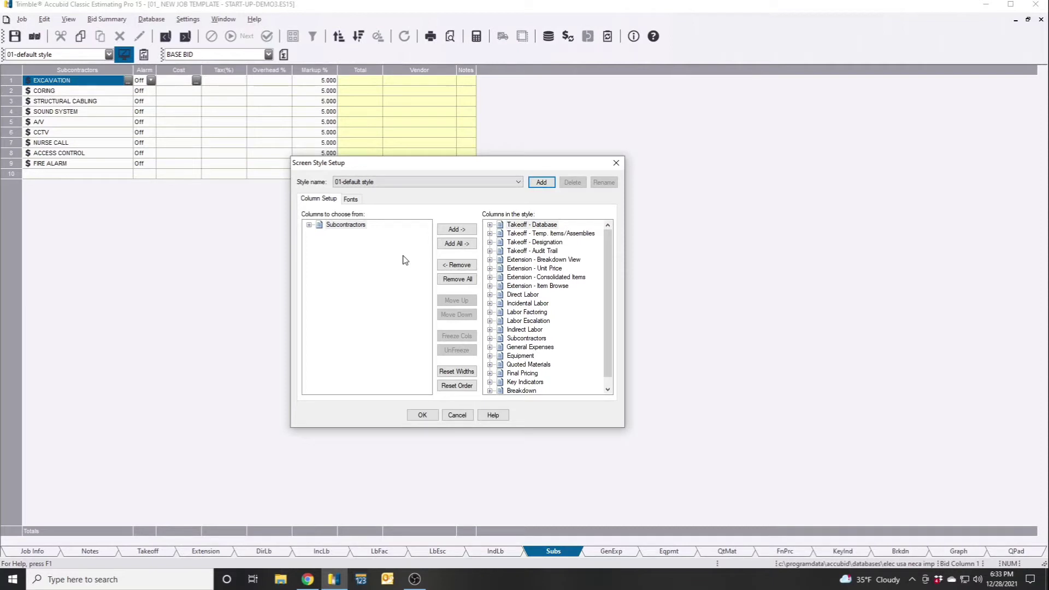
Expand the Subcontractors group and remove all columns of every group from the 01-default style.
left_click(490, 339)
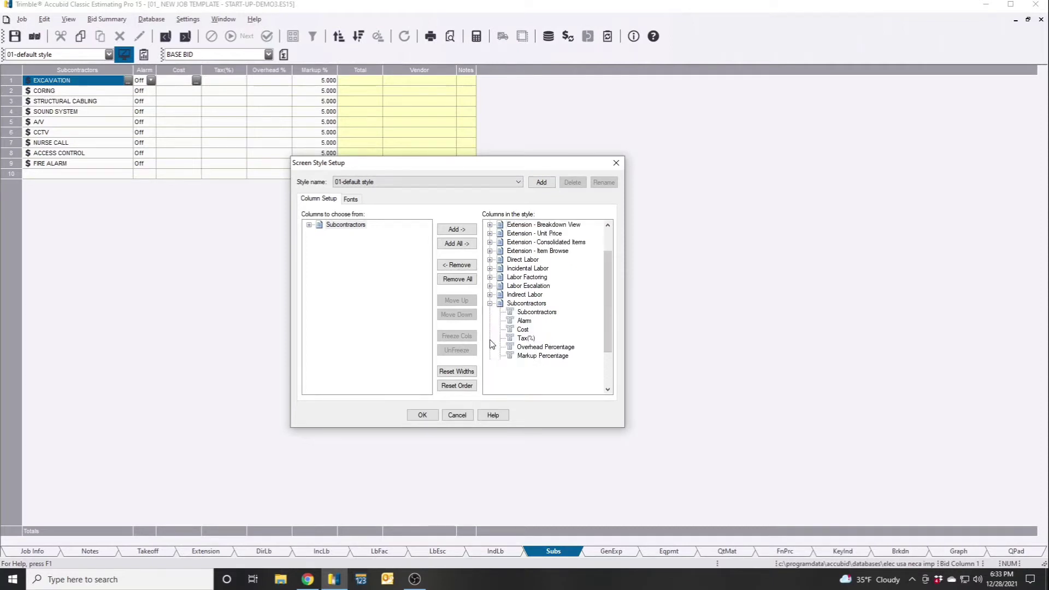
left_click_drag(608, 310, 609, 326)
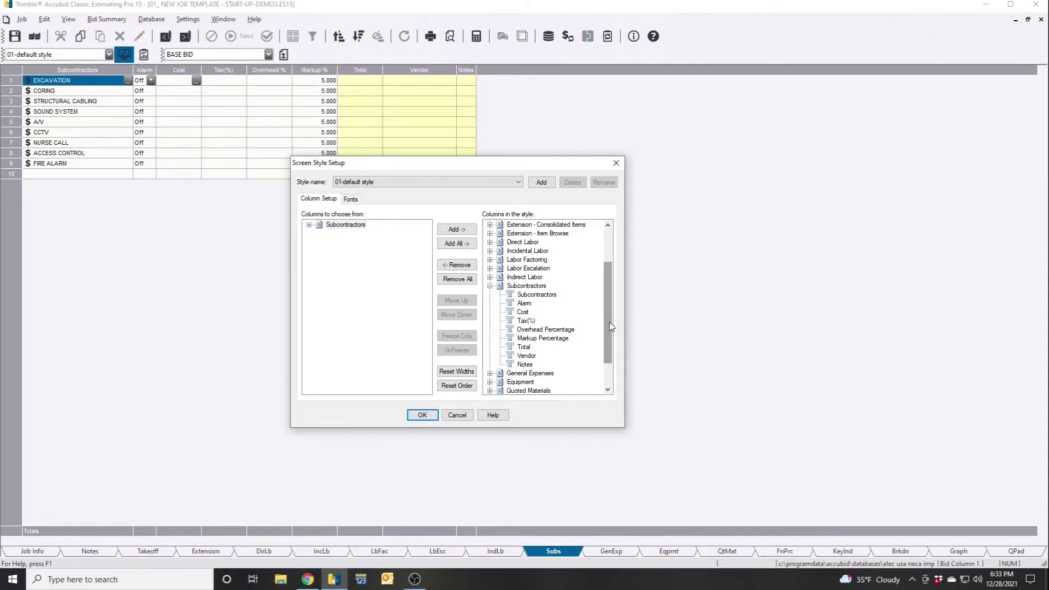
left_click(526, 286)
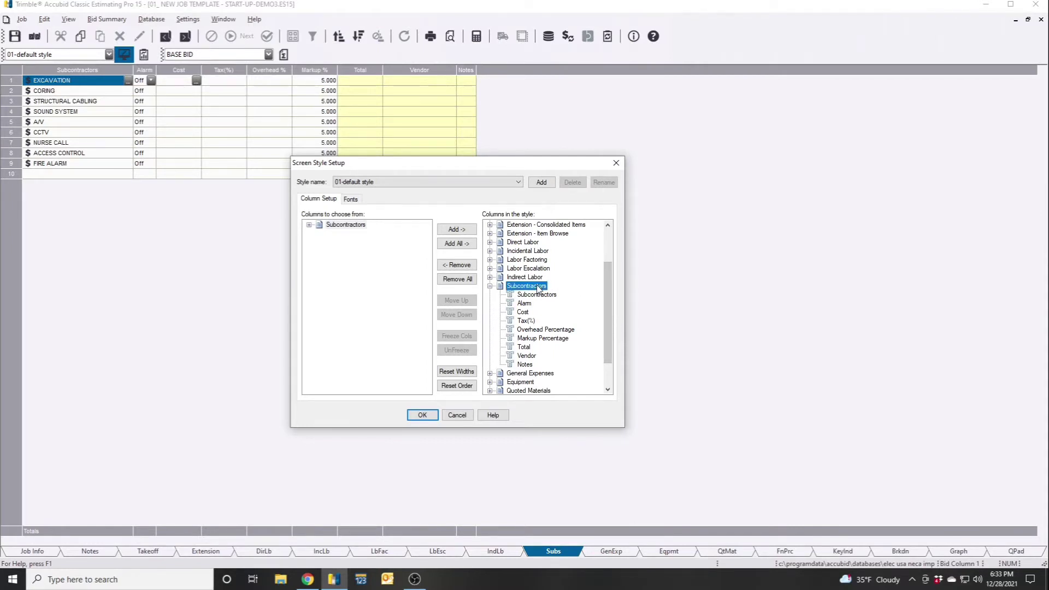
left_click(464, 276)
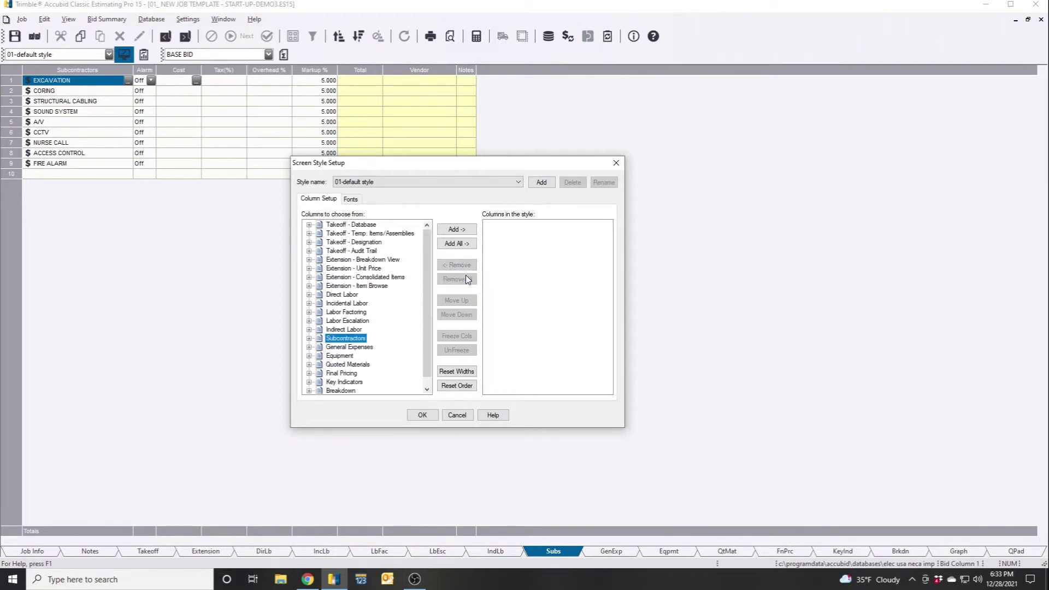
Add all column groups back to the 01-default style and look through the Subcontractors columns from Adjustment % to Cost.
left_click(455, 244)
left_click(457, 244)
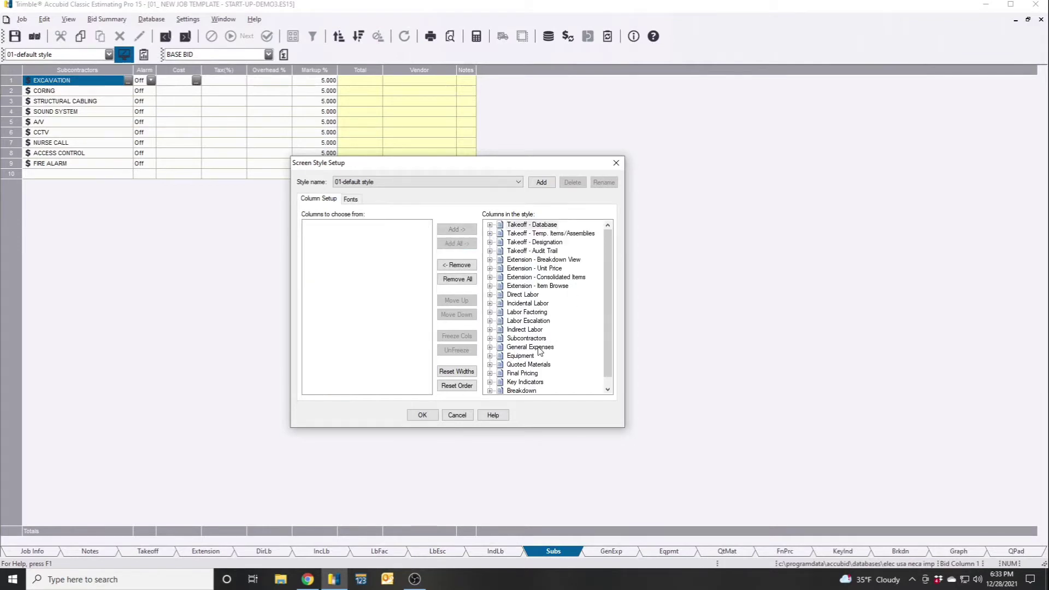
left_click(536, 339)
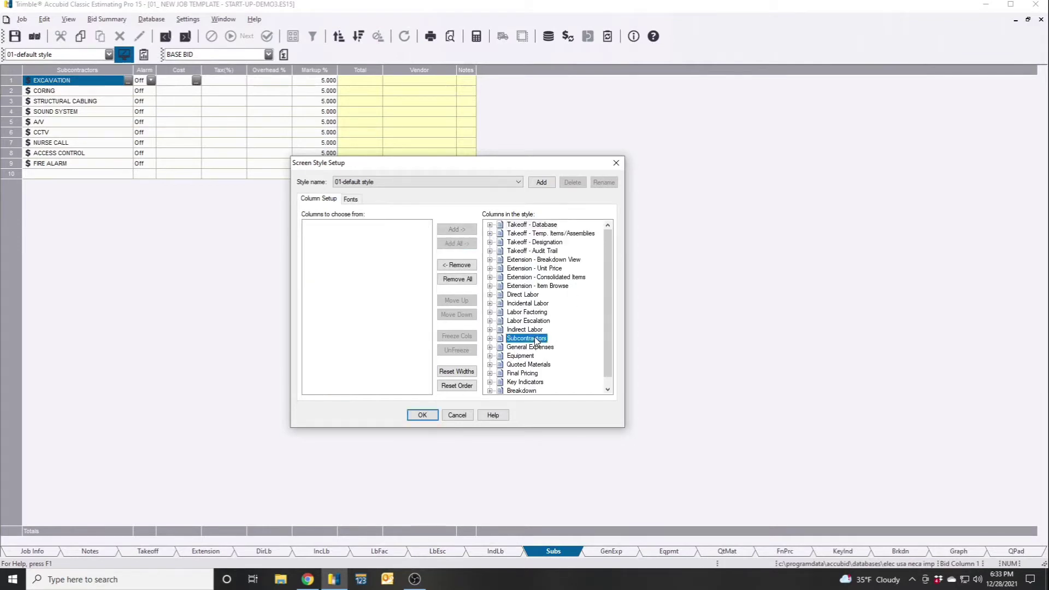
left_click(491, 339)
left_click(539, 269)
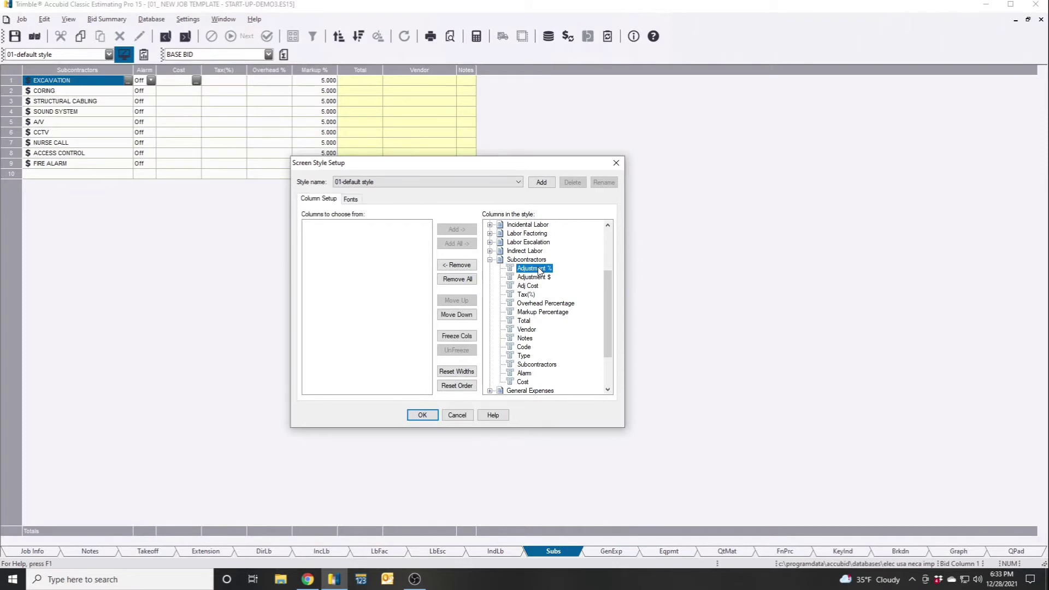
left_click(538, 276)
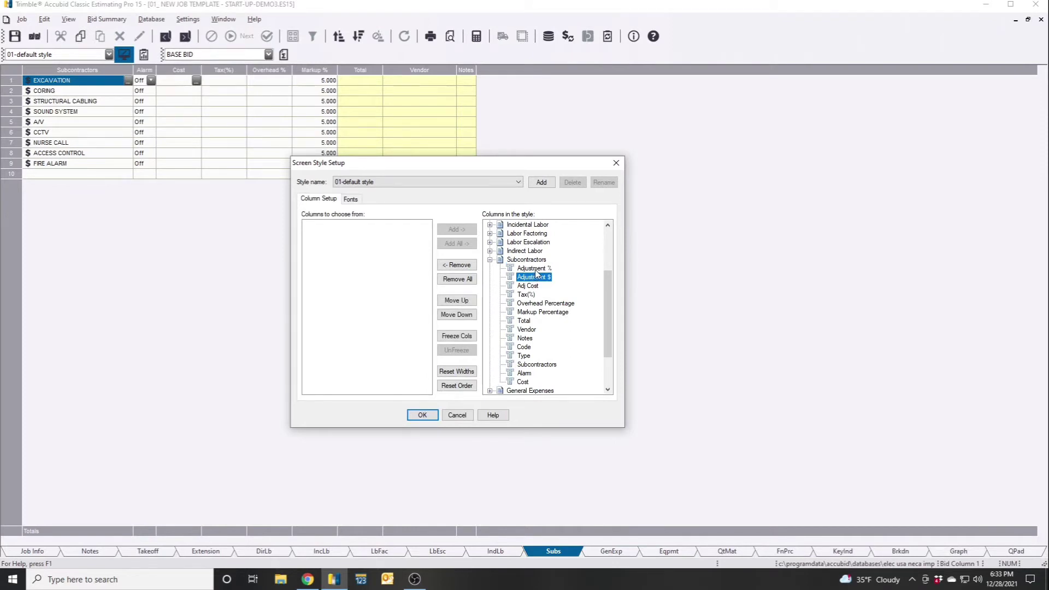
left_click(535, 270)
left_click(524, 382)
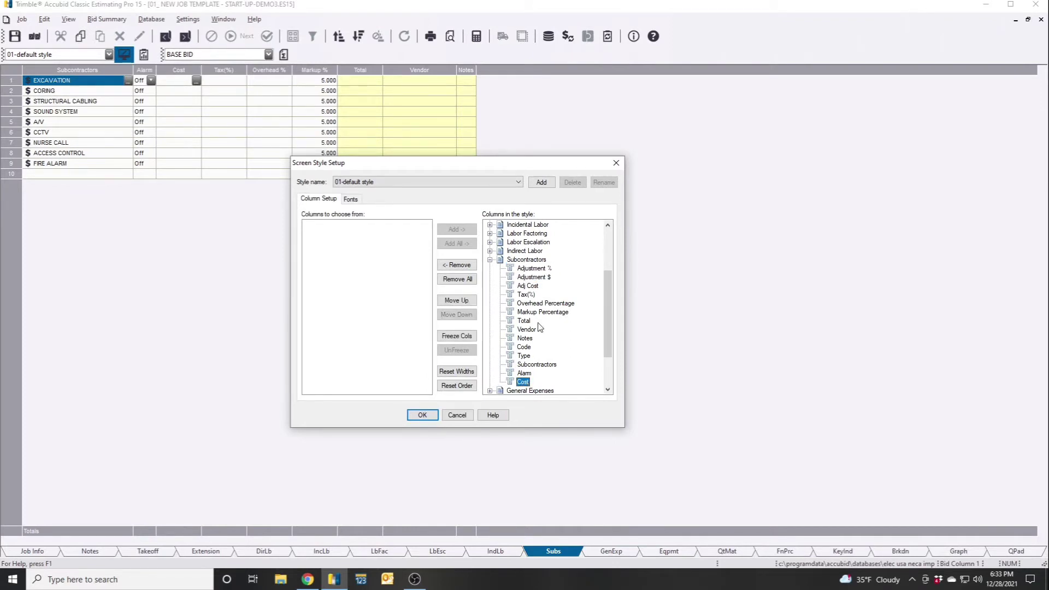
mouse_move(537, 269)
left_mouse_down()
mouse_move(527, 330)
mouse_move(526, 271)
left_mouse_up()
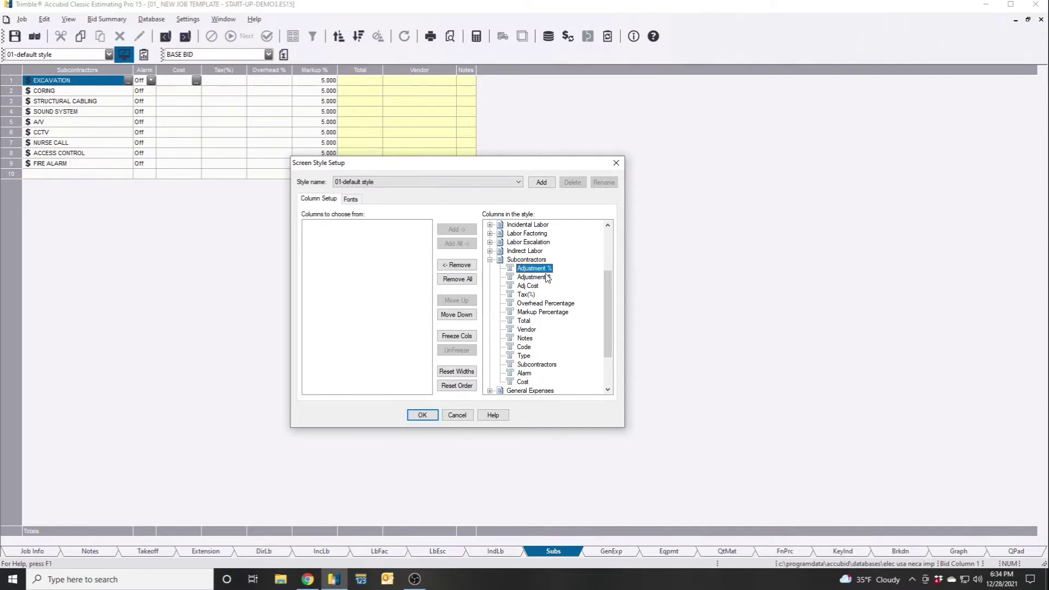
Freeze the Adjustment % column of the Subcontractors group and unfreeze it again.
left_click(543, 276)
left_click(544, 269)
left_click(460, 335)
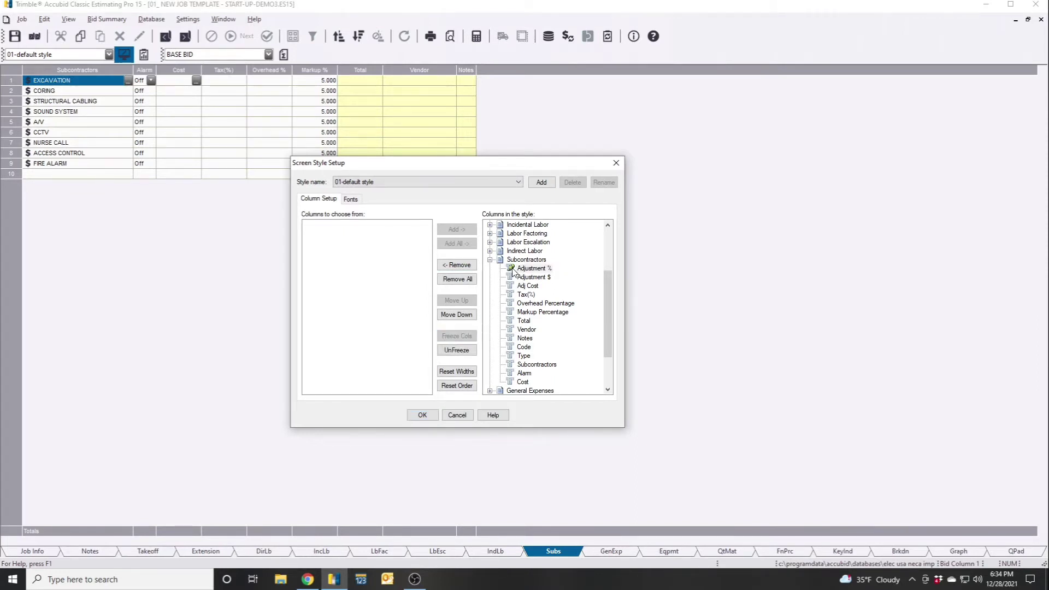
left_click(542, 269)
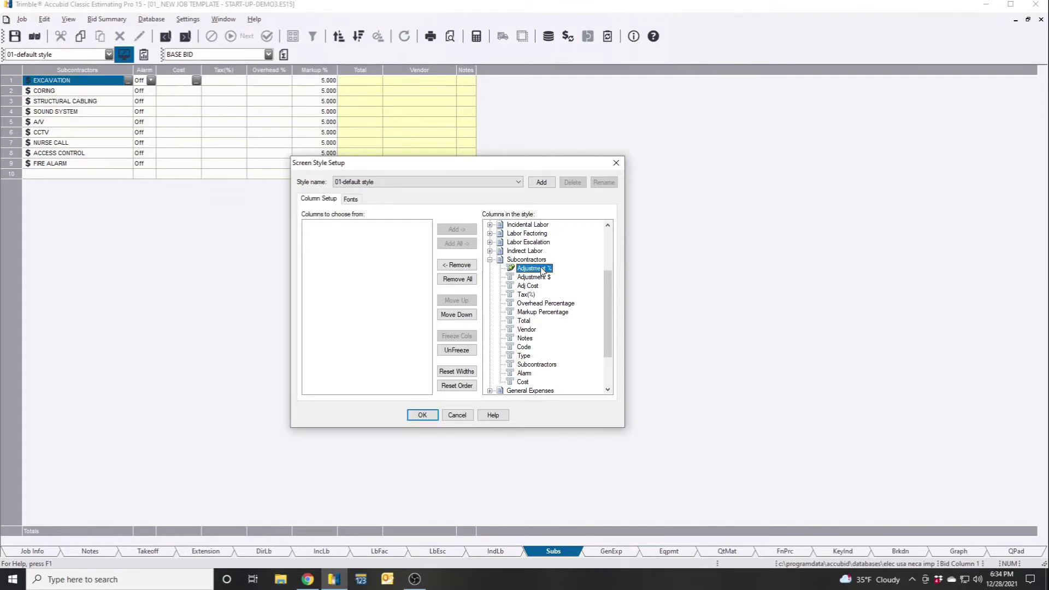
left_click(472, 353)
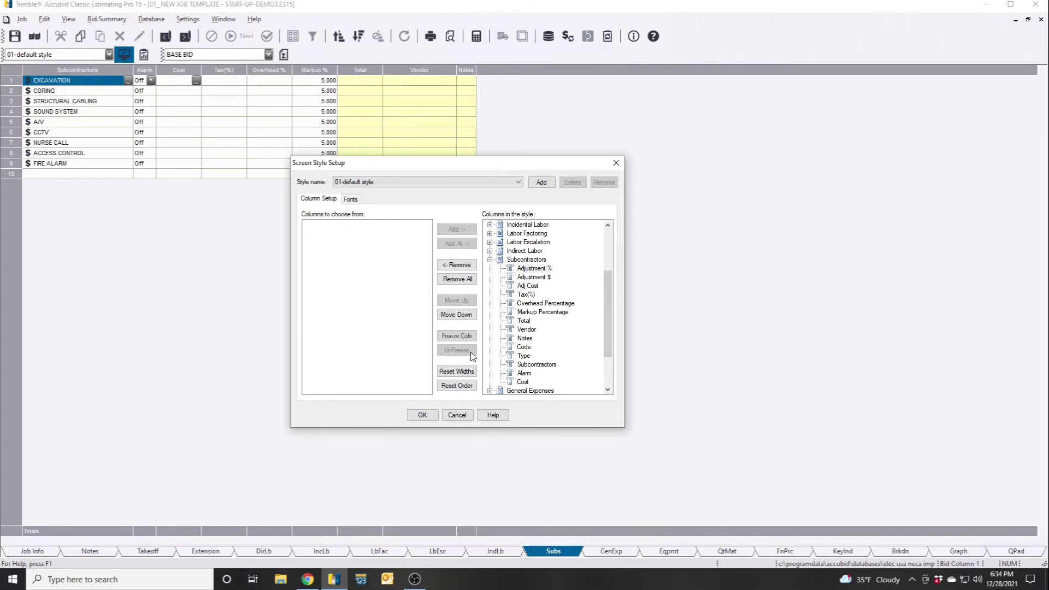
Reset the column order of the 01-default style and select the Subcontractors column.
left_click(464, 388)
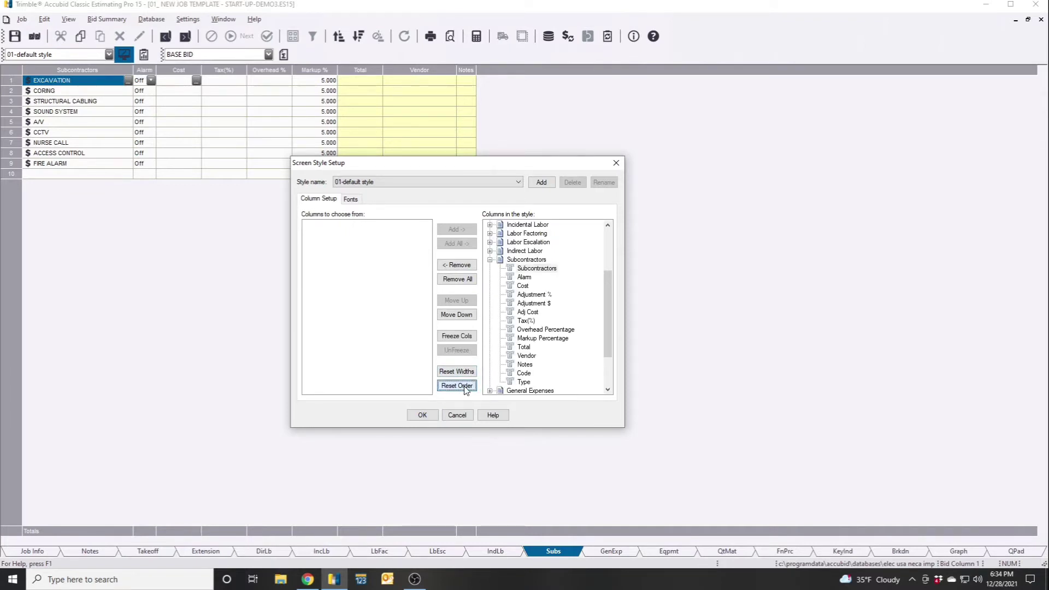
left_click(545, 270)
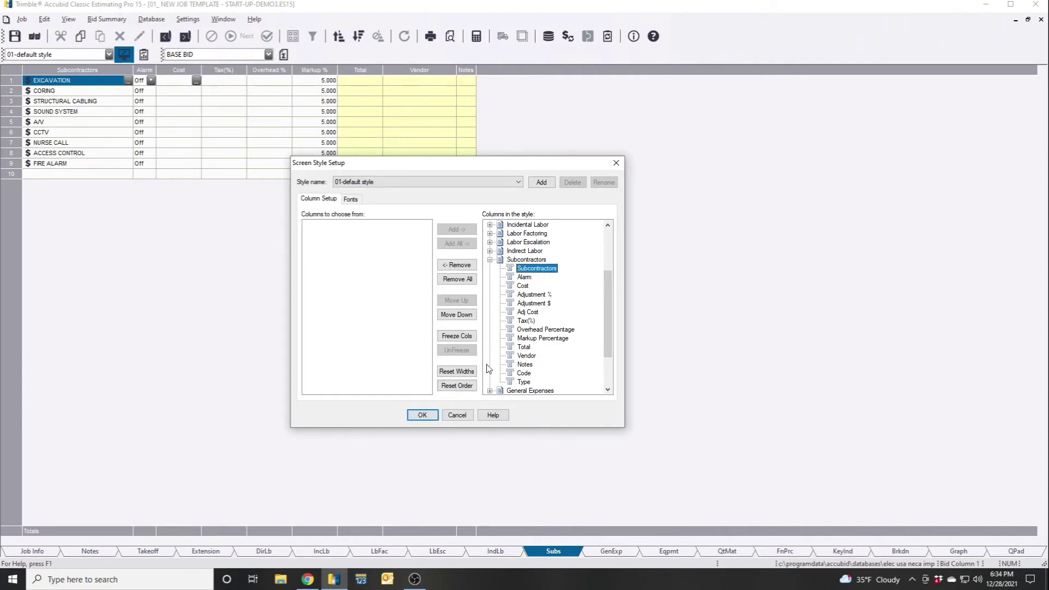
Remove the whole Subcontractors group from the 01-default style and apply the change to the sheet.
left_click(472, 268)
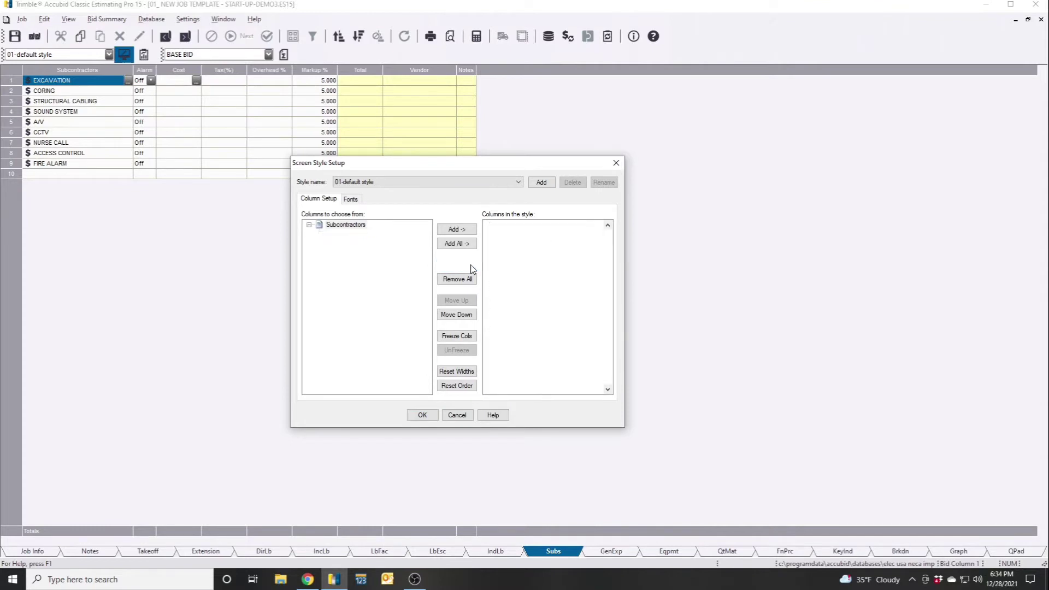
left_click(471, 268)
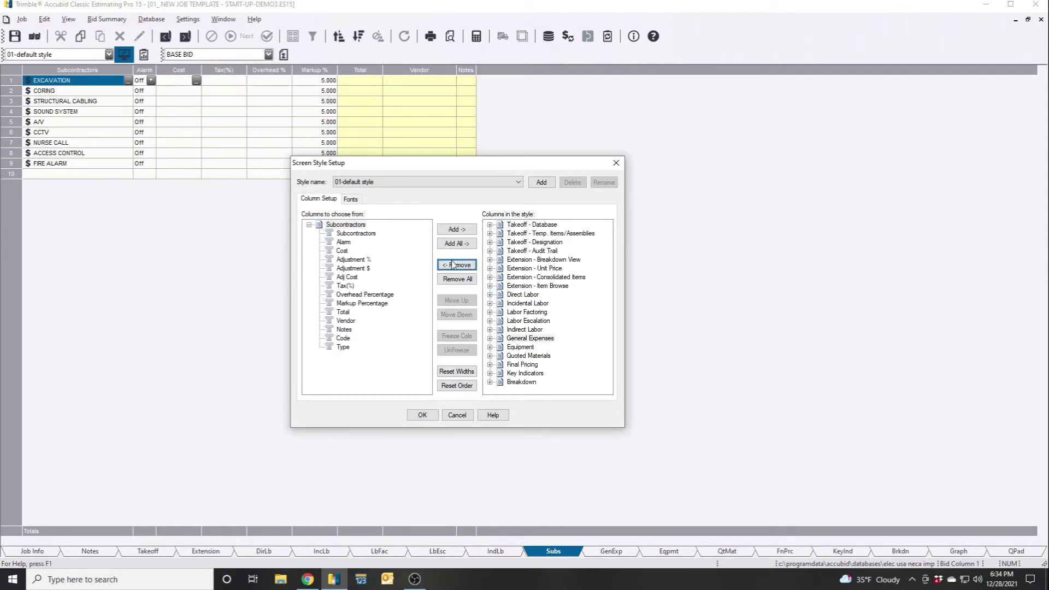
left_click(310, 225)
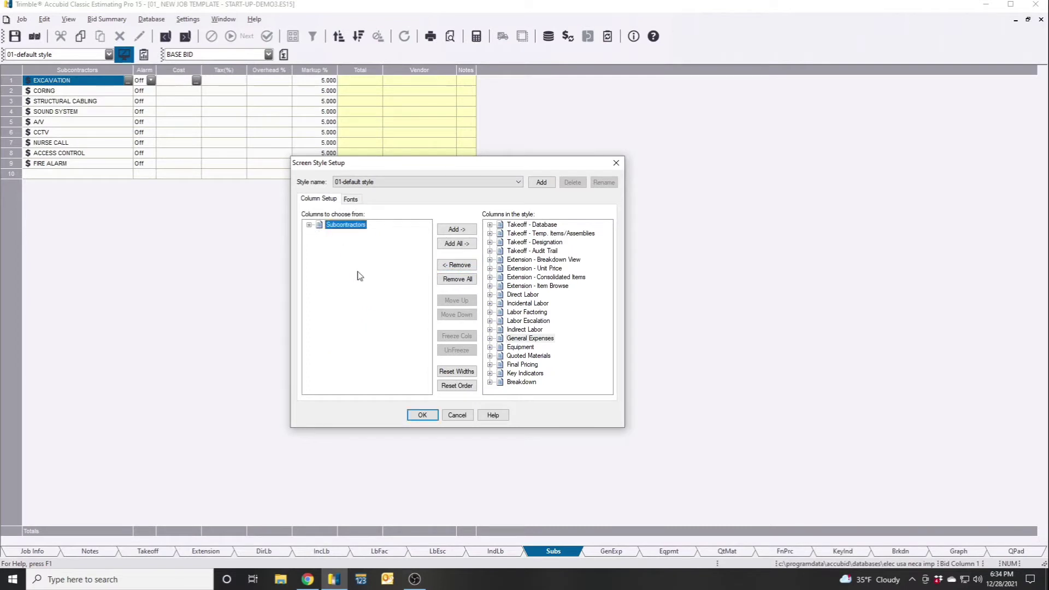
left_click(431, 415)
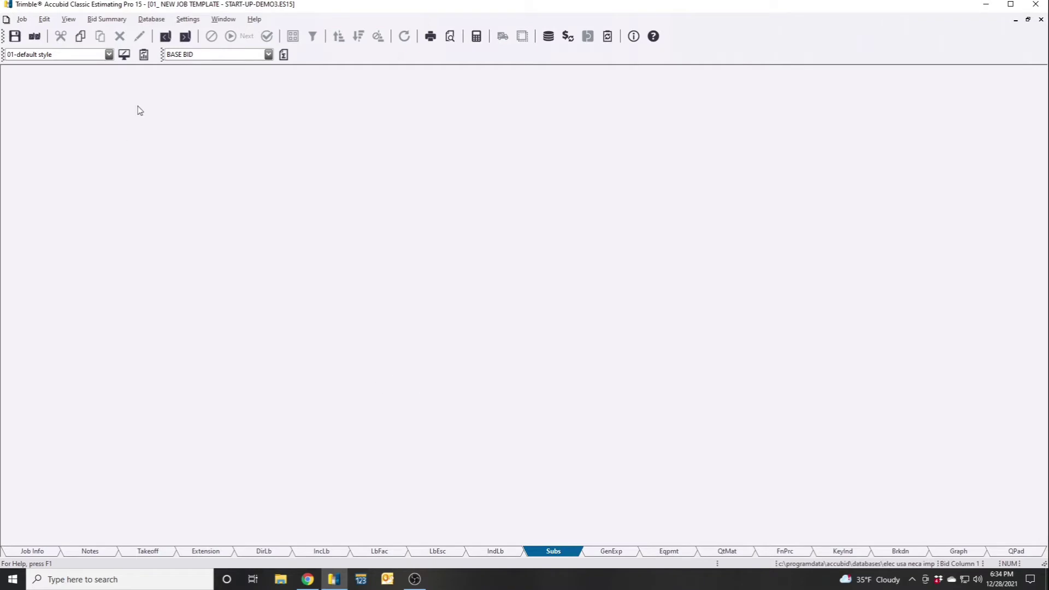
Reopen the screen style setup, add all Subcontractors columns back to the 01-default style and apply it.
left_click(125, 54)
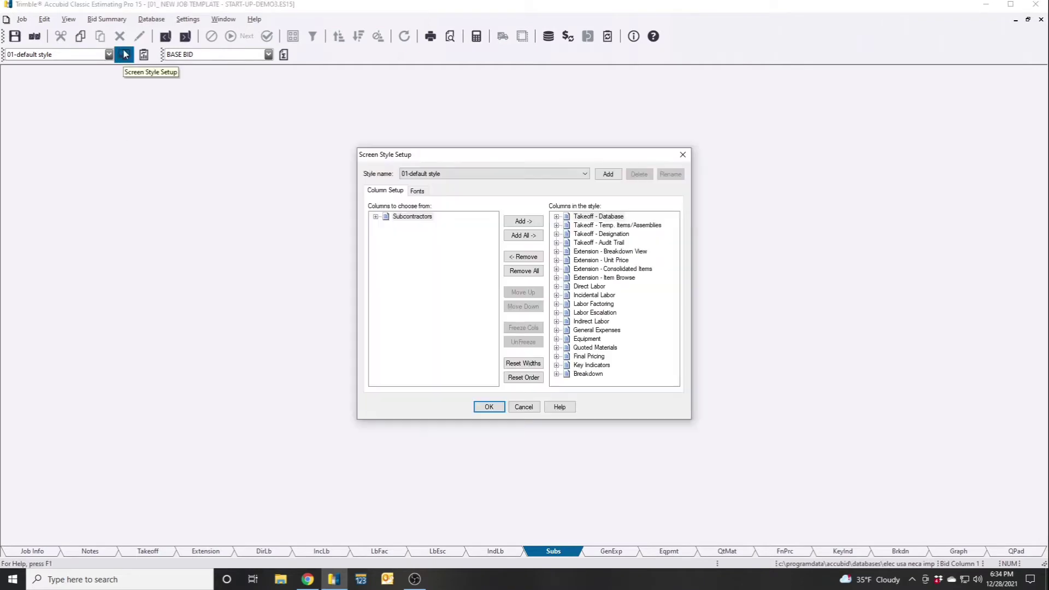
left_click(404, 216)
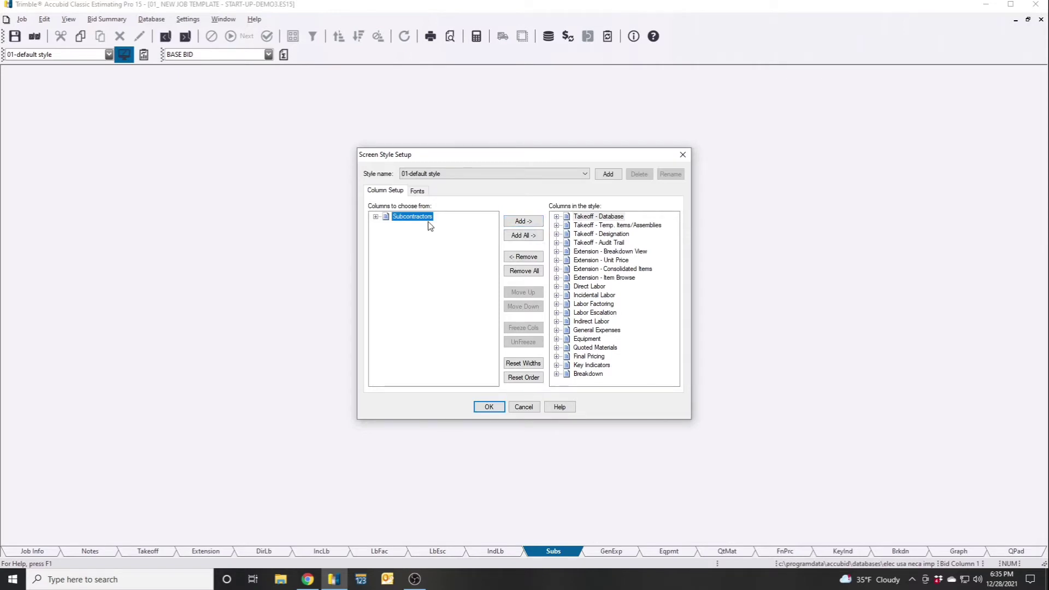
left_click(529, 234)
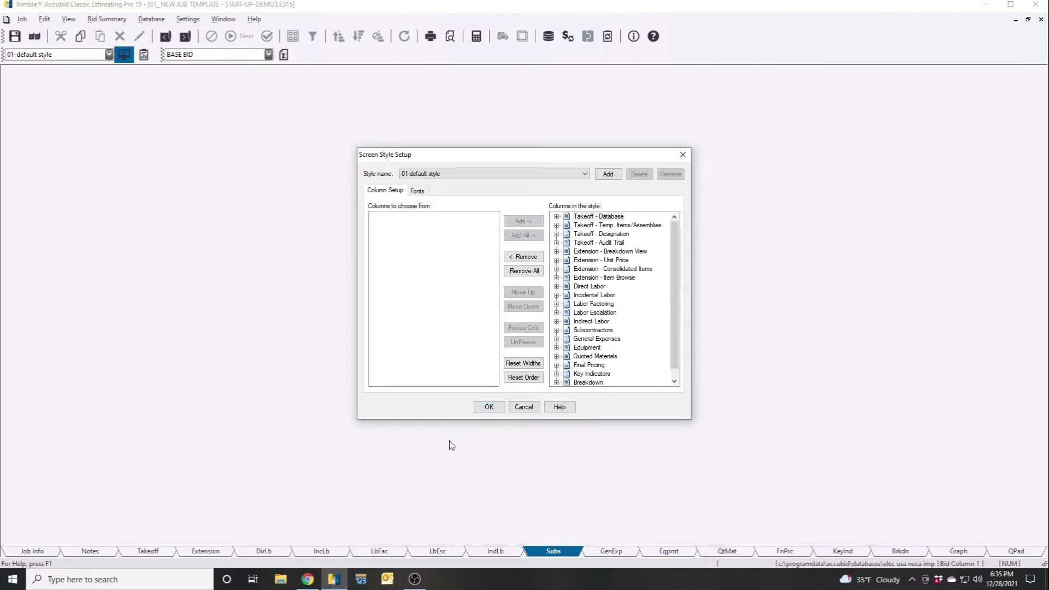
left_click(492, 411)
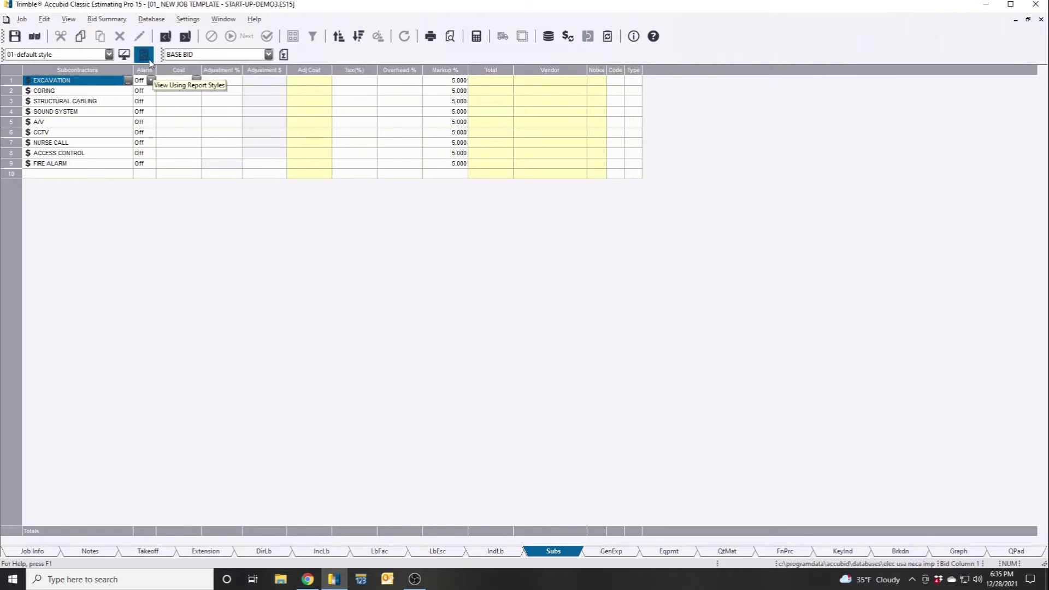
Toggle the subcontractors sheet between screen and report styles, leaving it in the report styles view.
left_click(145, 54)
left_click(146, 55)
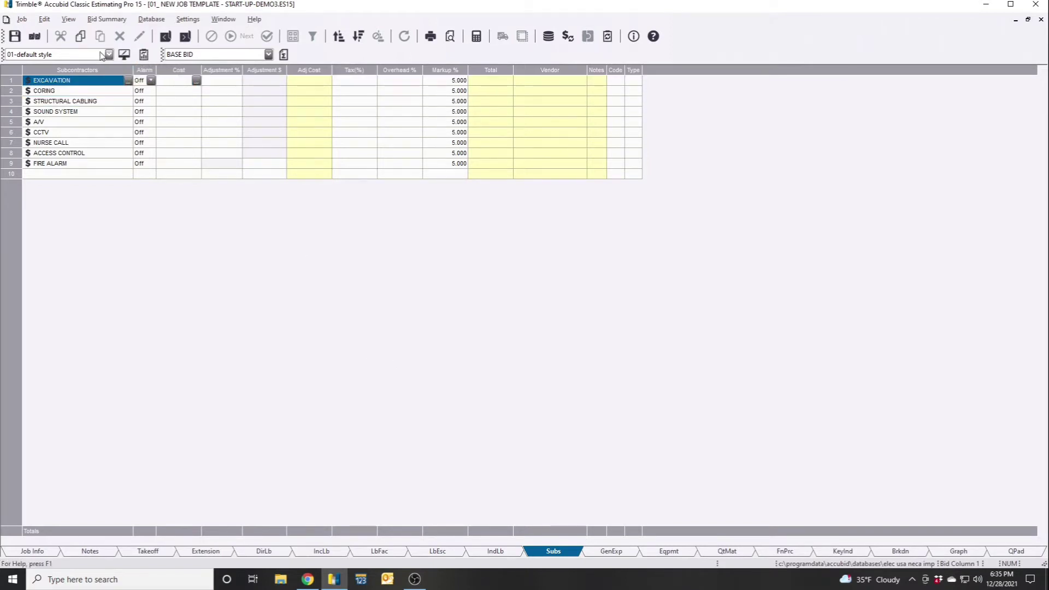
left_click(144, 56)
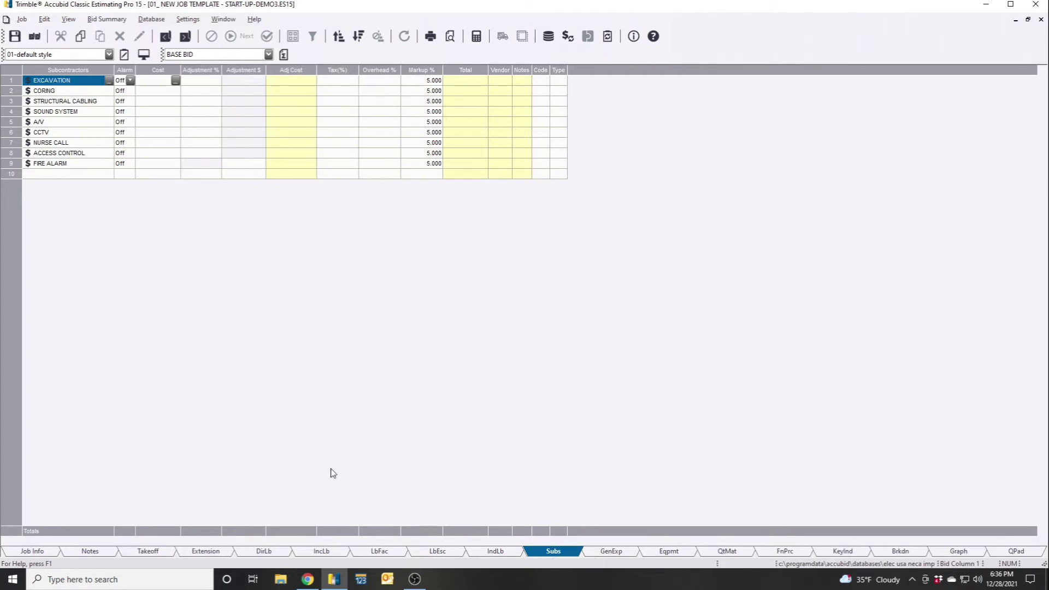
Look through the indirect labor, labor escalation, labor factoring, incidental labor and Extension sheets in the report styles view.
left_click(505, 551)
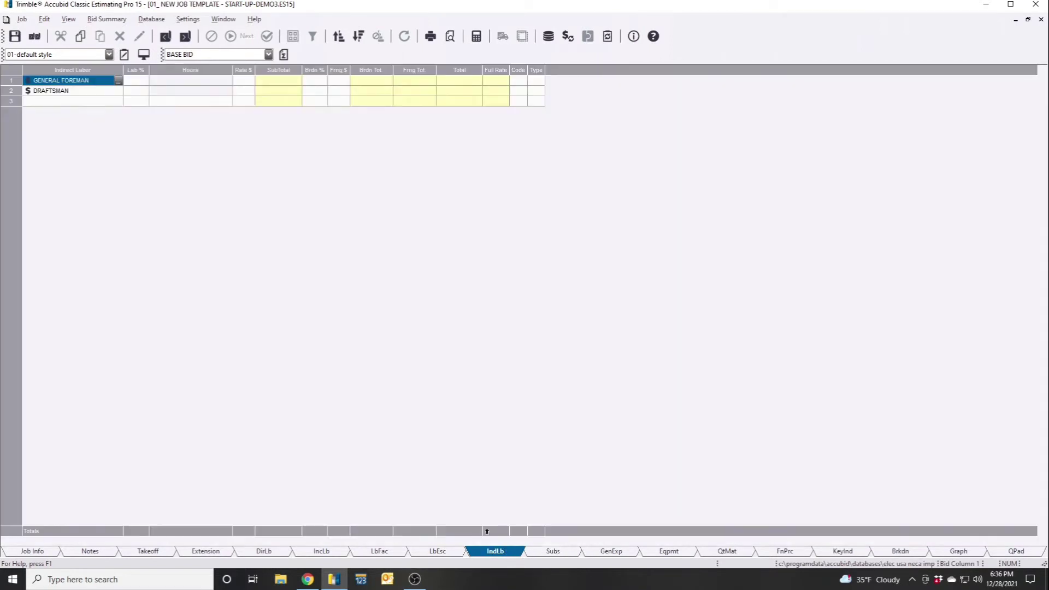
left_click(447, 553)
left_click(393, 553)
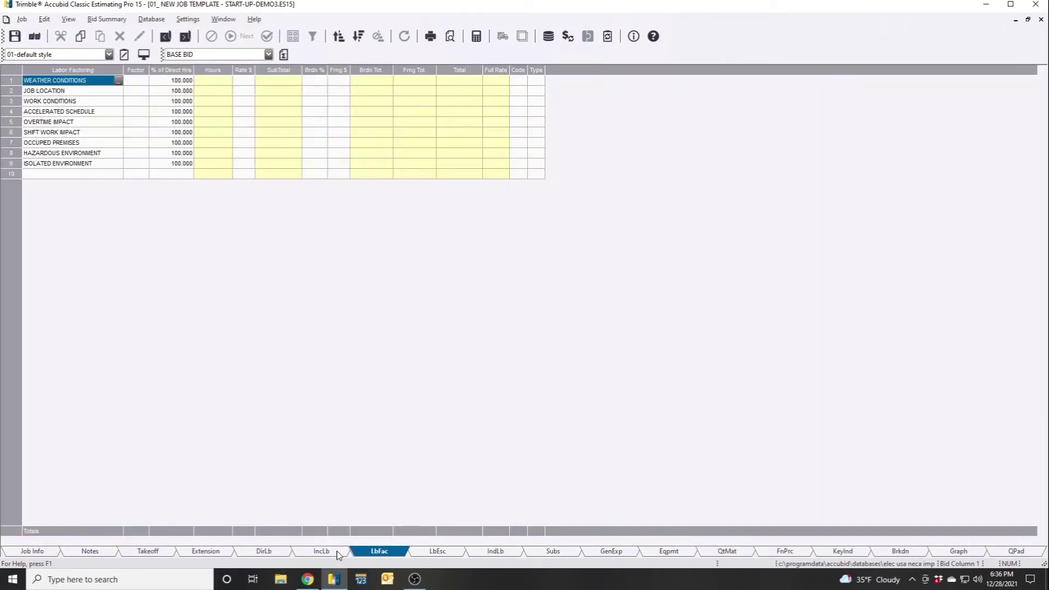
left_click(338, 553)
left_click(391, 552)
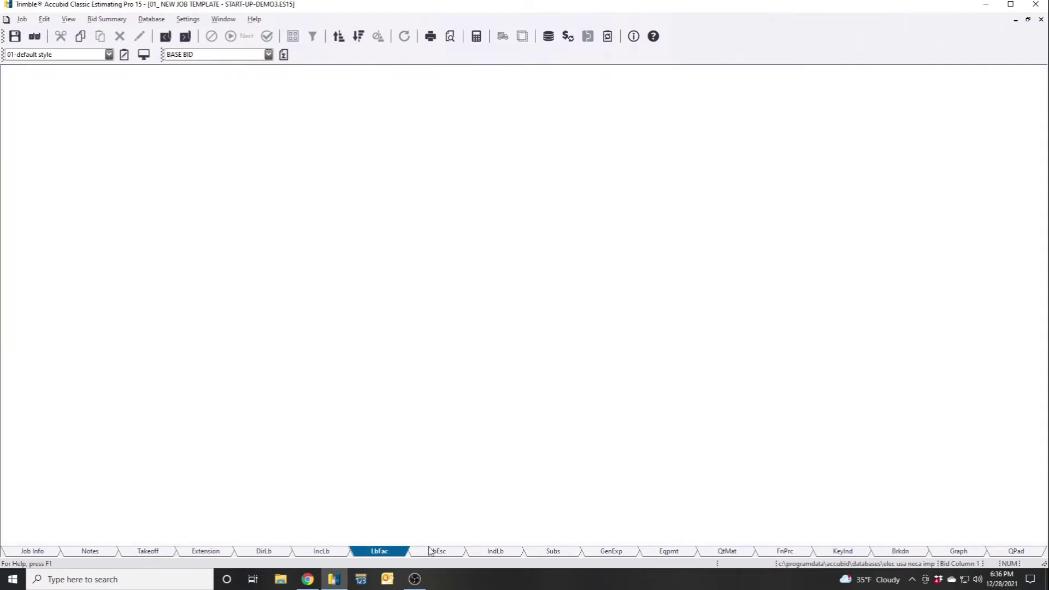
left_click(432, 551)
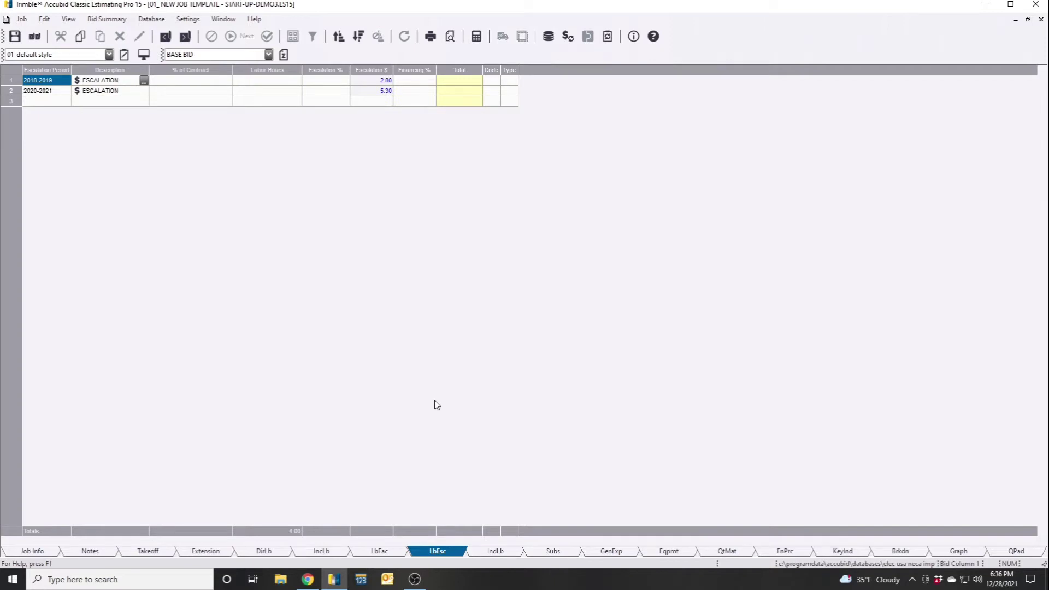
left_click(220, 552)
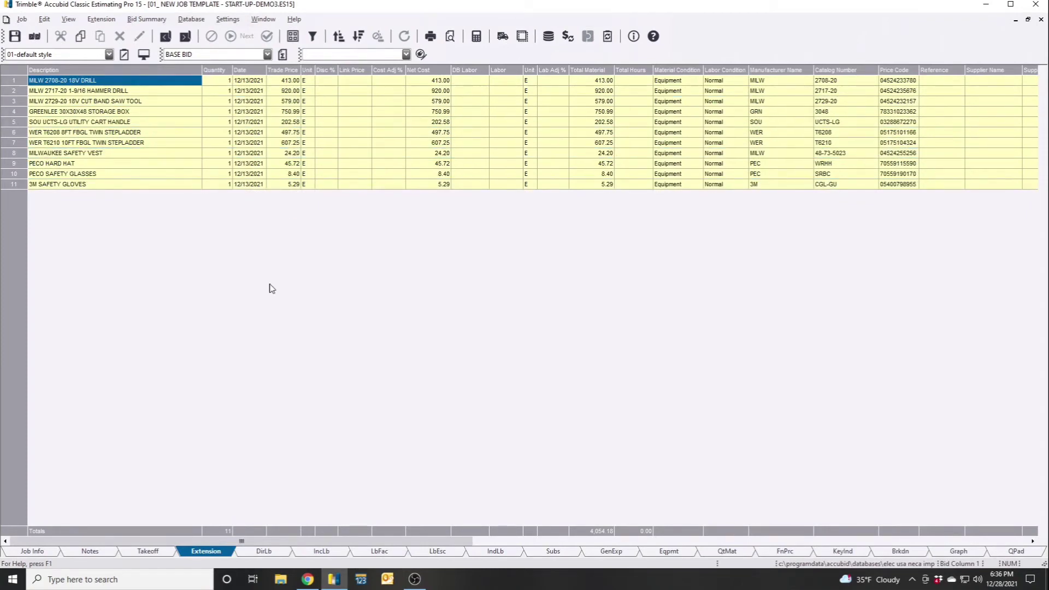
View the Extension sheet using screen styles and examine its columns, including Weight, Labor Condition, Date, Manufacturer Name and the sort codes.
left_click(143, 55)
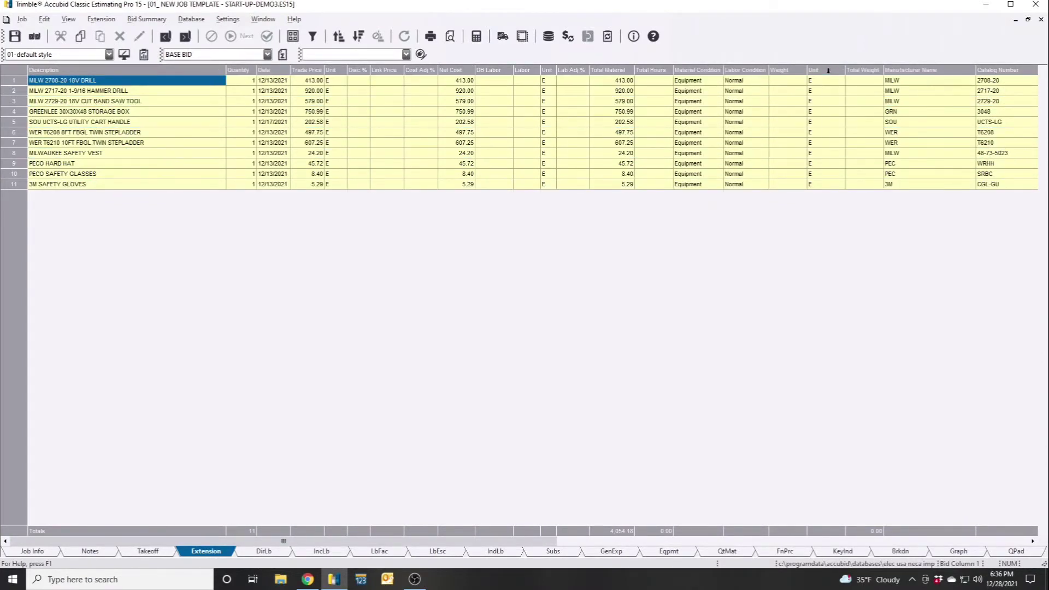
left_click(776, 66)
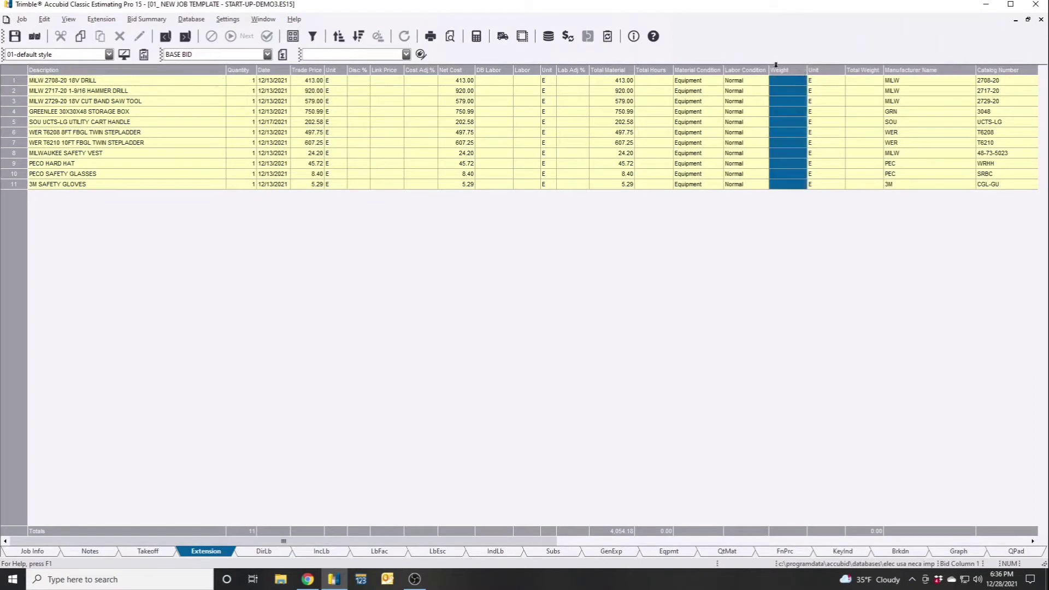
left_click(765, 69)
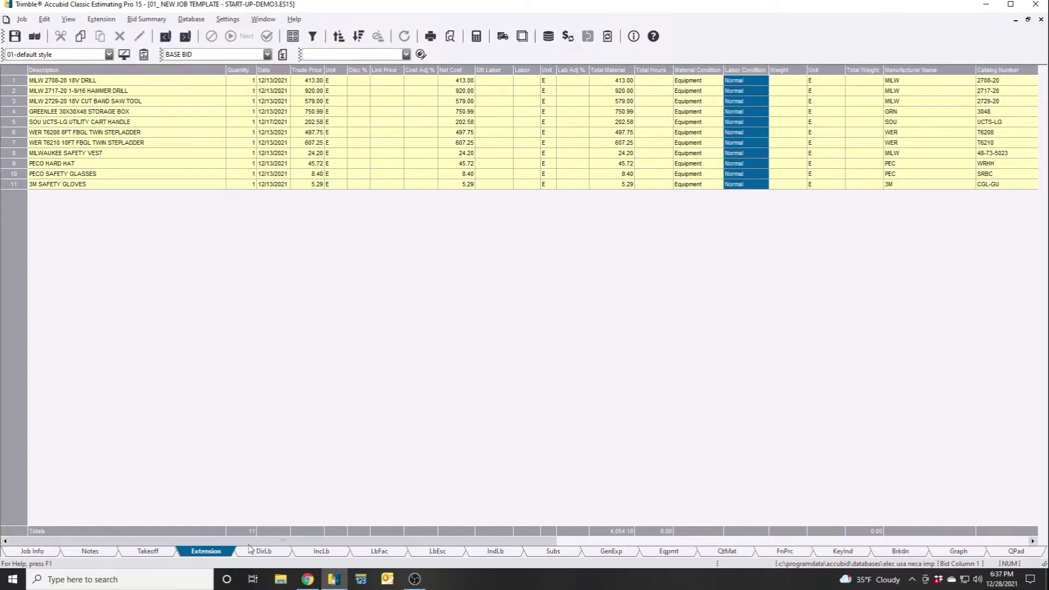
scroll(267, 544, "right", 1)
left_click_drag(266, 549, 720, 571)
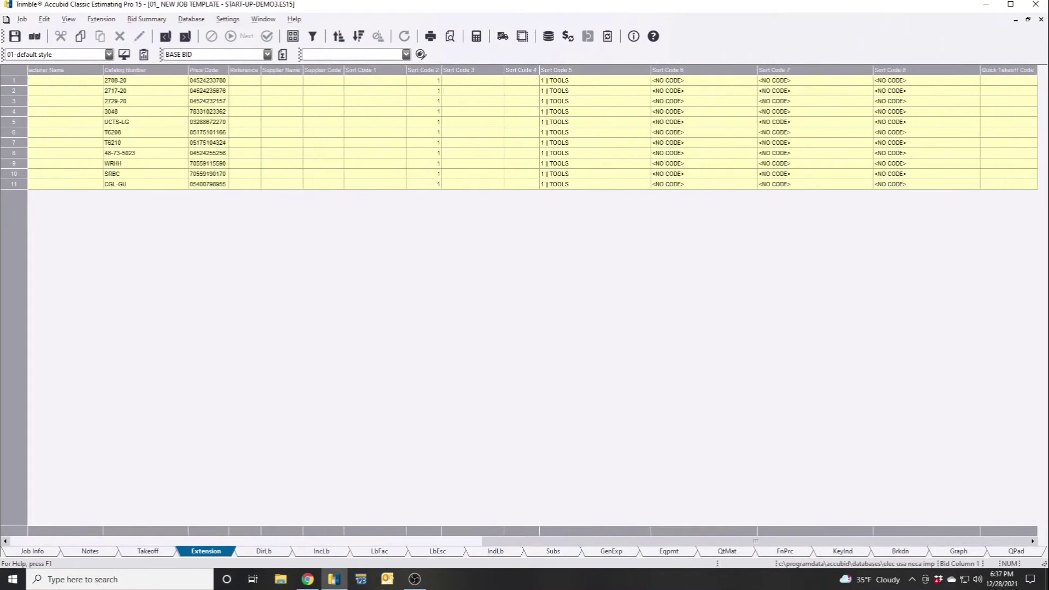
left_click(1001, 111)
left_click_drag(811, 541, 281, 542)
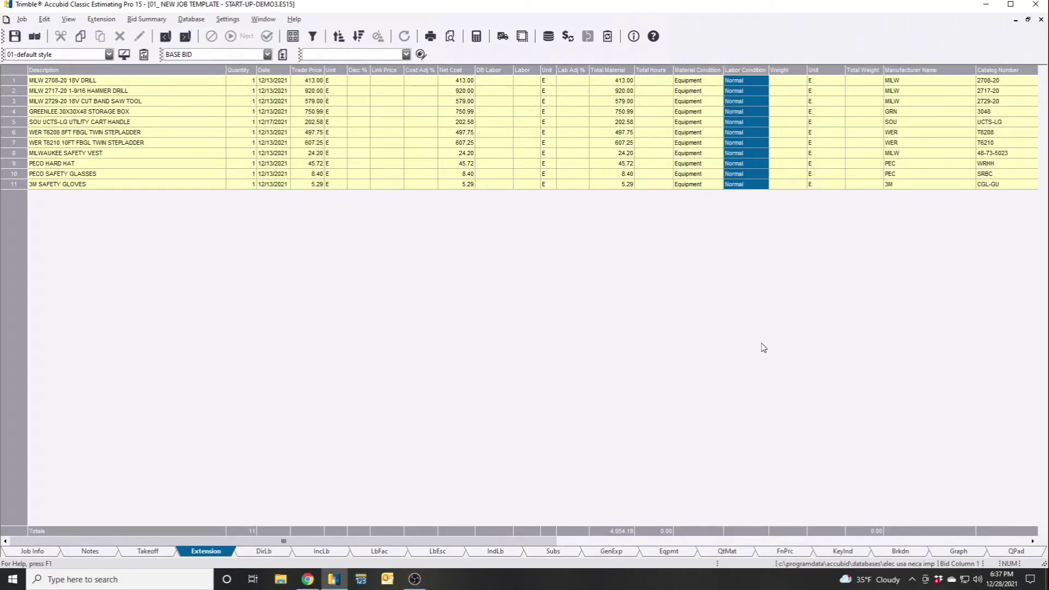
left_click_drag(375, 540, 157, 526)
left_click(280, 69)
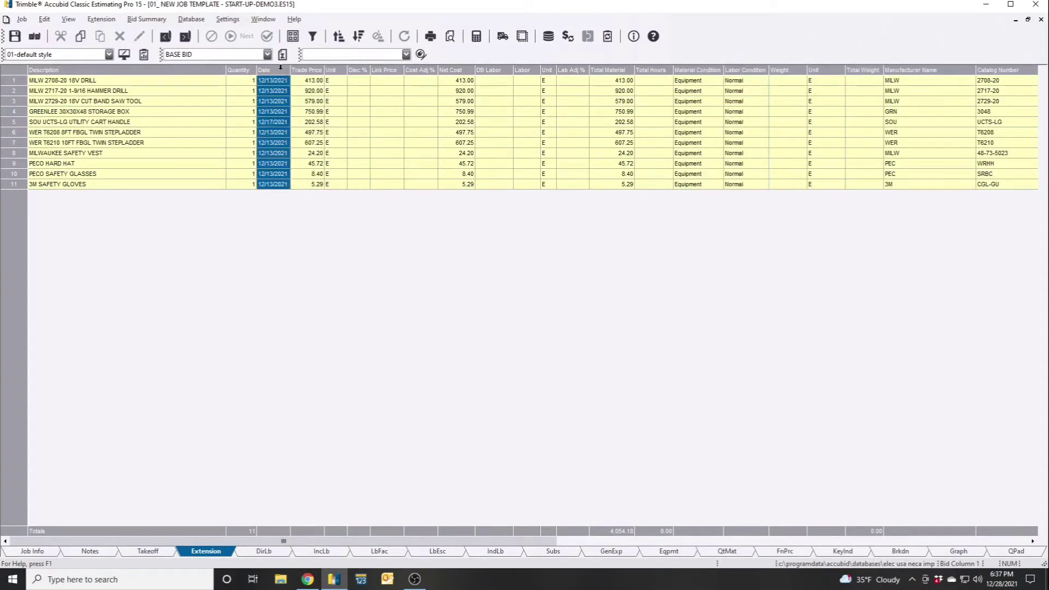
left_click(919, 65)
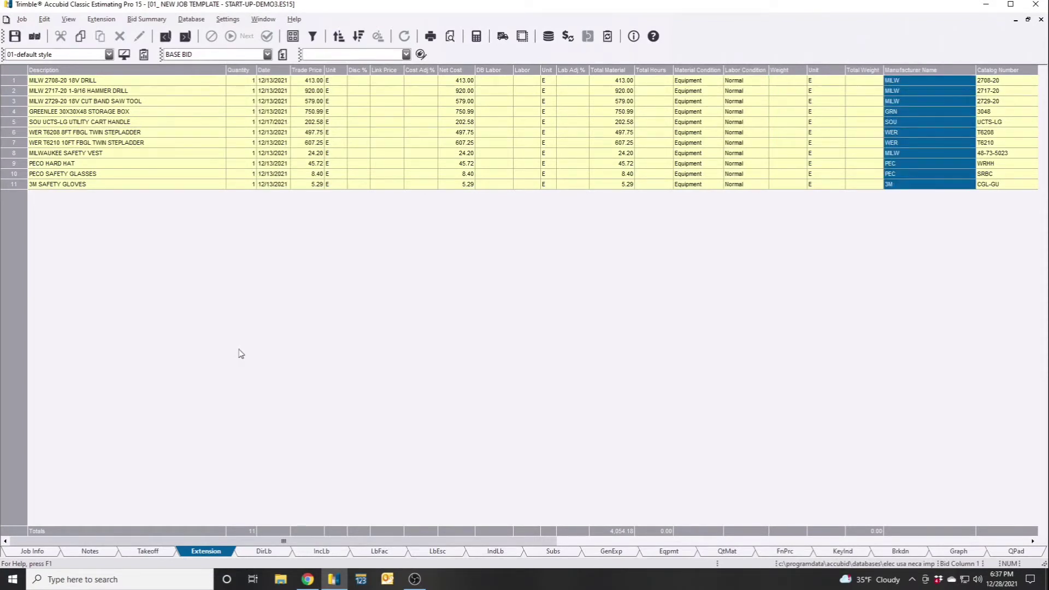
View the Extension sheet using report styles and open the report style setup for the 01-default style.
left_click(143, 56)
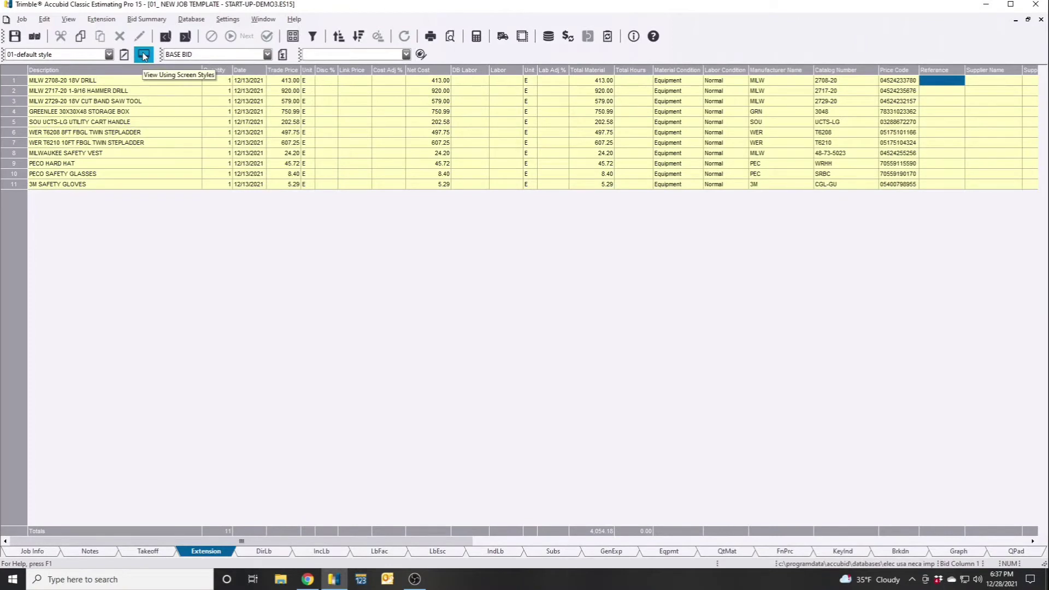
left_click(227, 19)
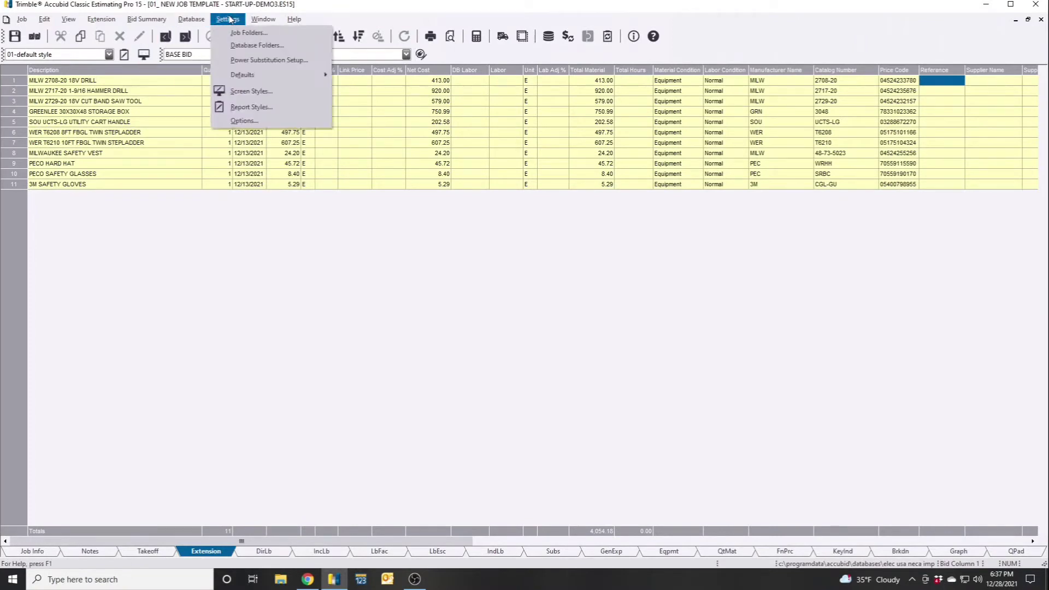
left_click(260, 108)
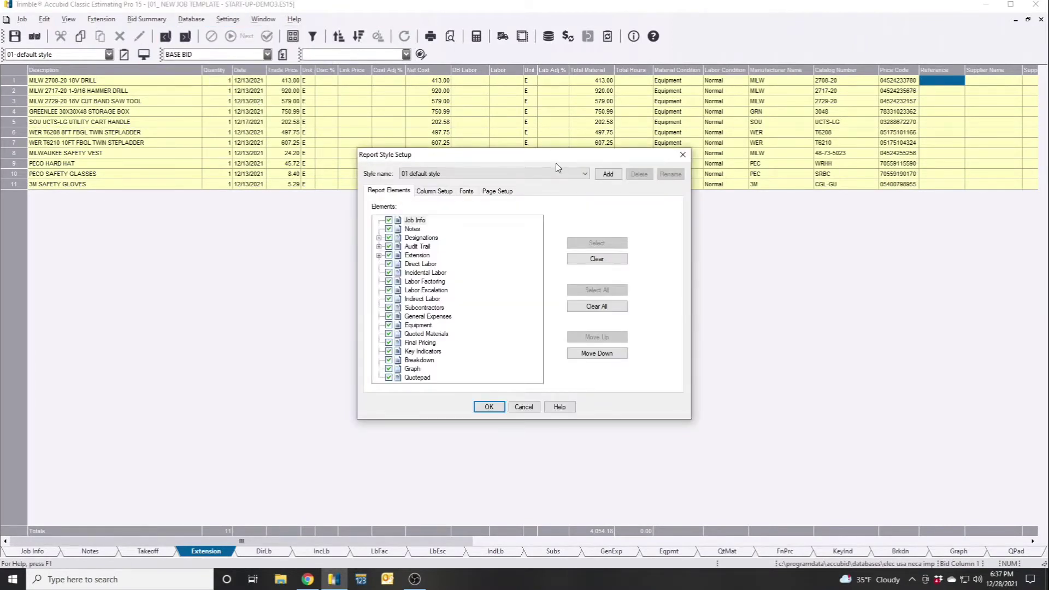
left_click_drag(556, 159, 457, 147)
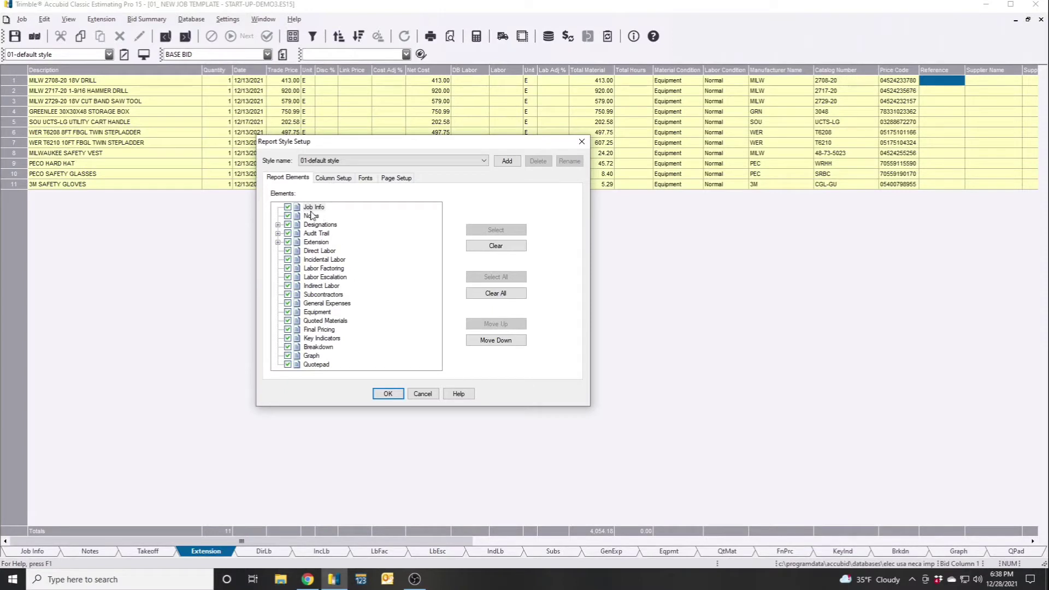
Exclude the Job Info and Notes elements from the 01-default report style, and include both again.
left_click(288, 207)
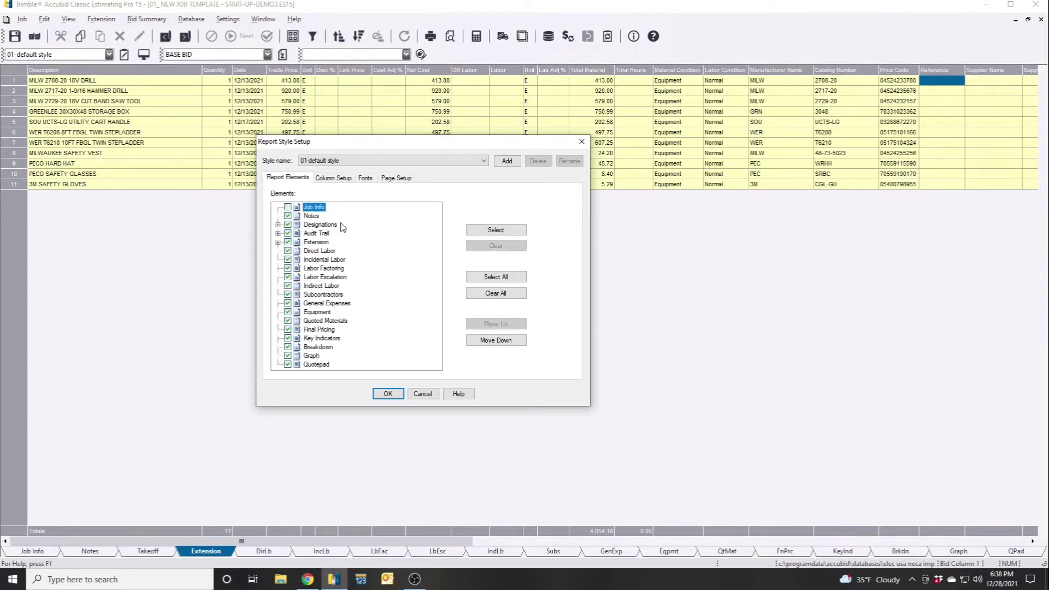
left_click(287, 216)
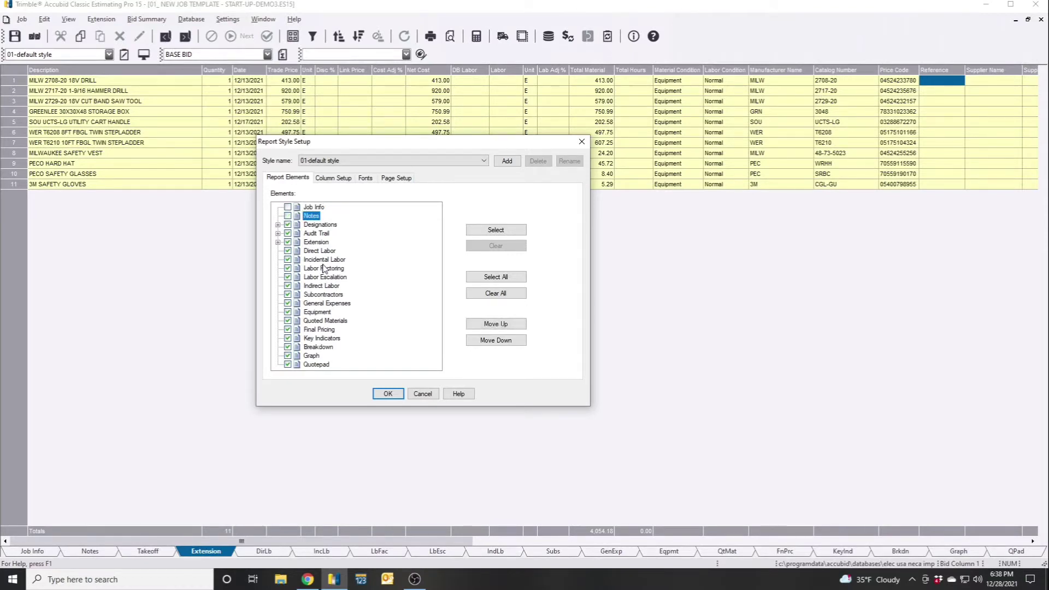
left_click(288, 216)
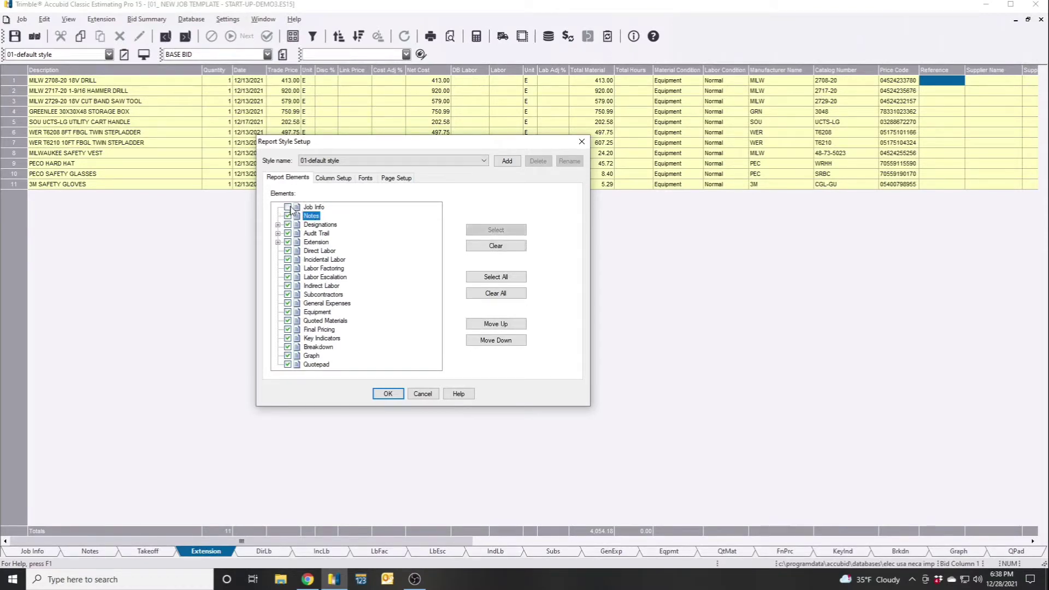
left_click(288, 208)
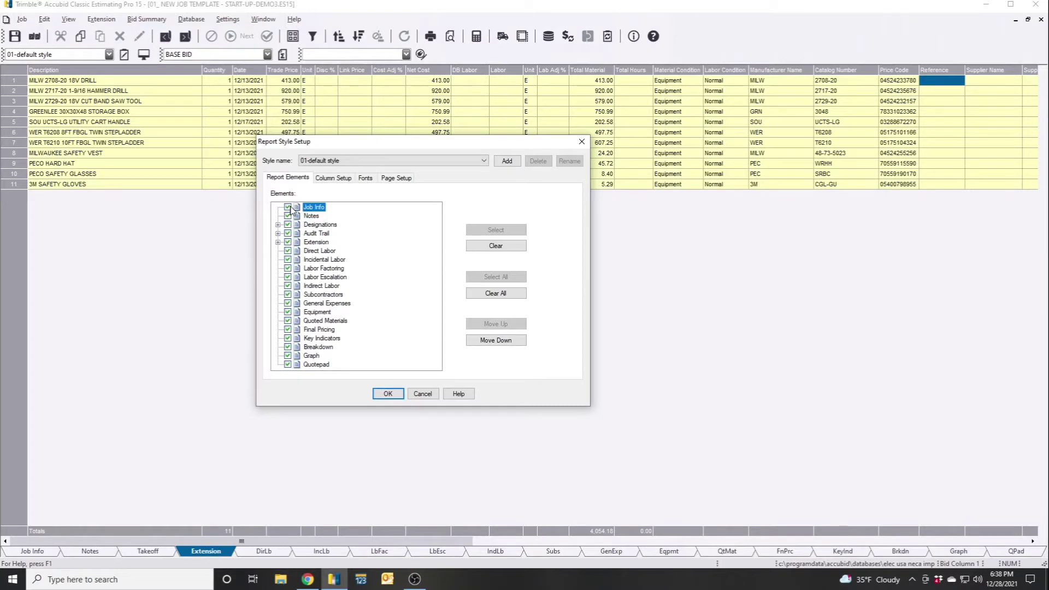
Compare the report elements list with the column setup of the 01-default report style.
left_click(331, 179)
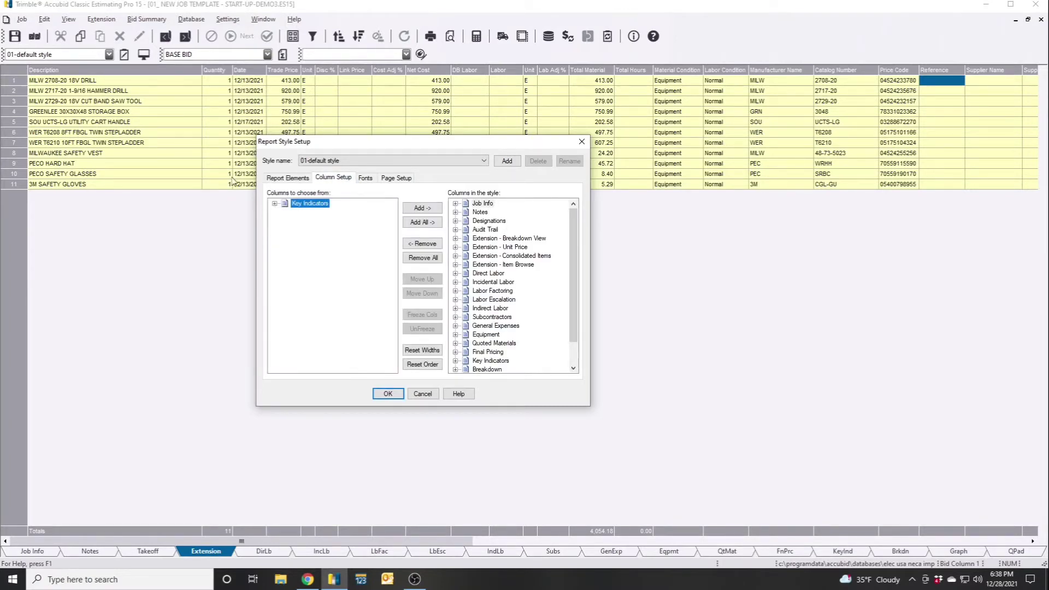
left_click(295, 179)
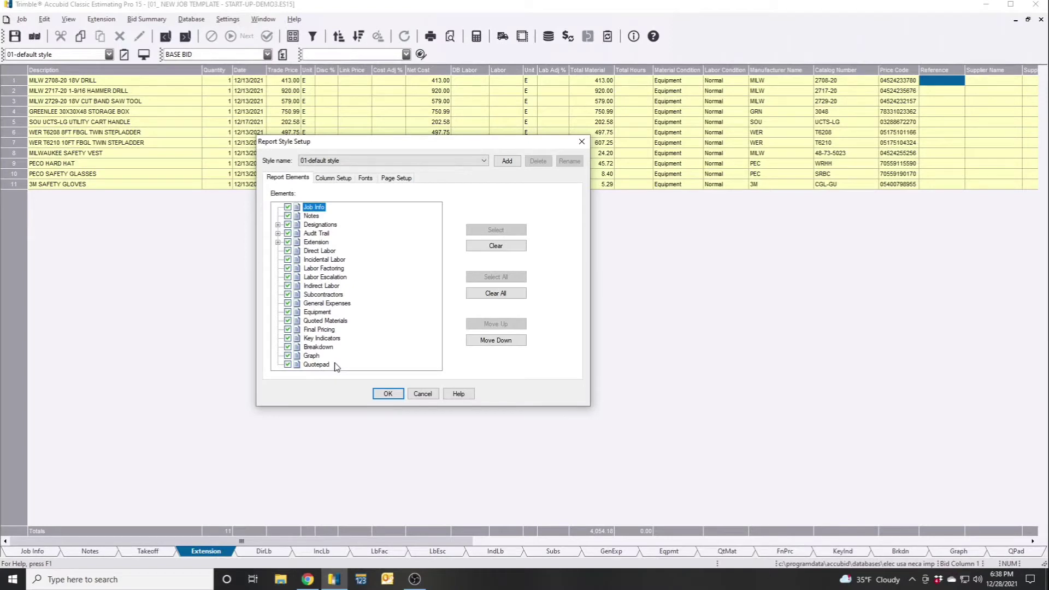
left_click(333, 178)
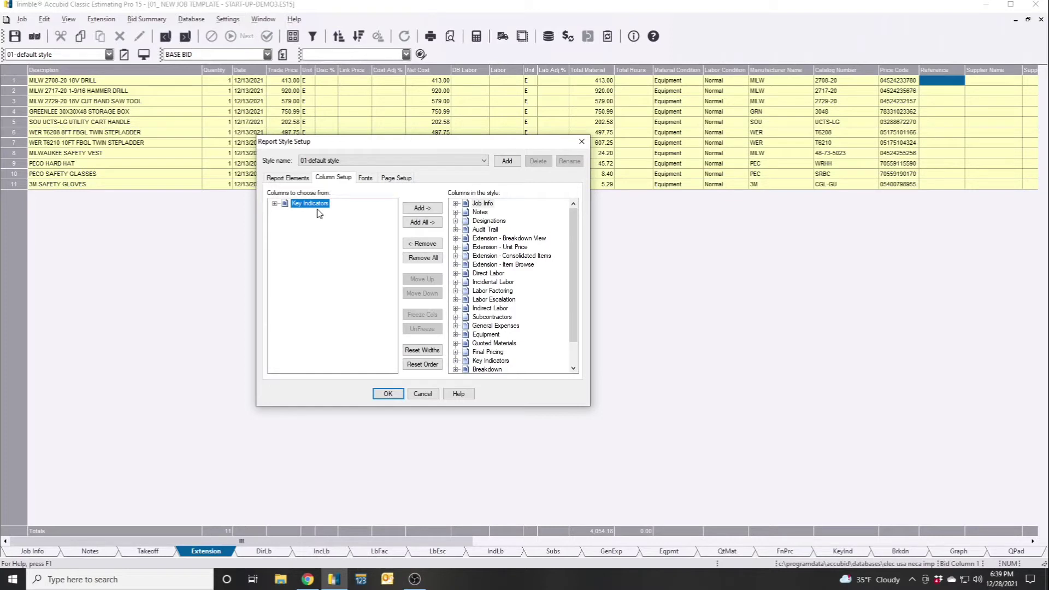
Examine the print options and columns under Job Info, Notes and Designations in the report style's column setup.
left_click(455, 203)
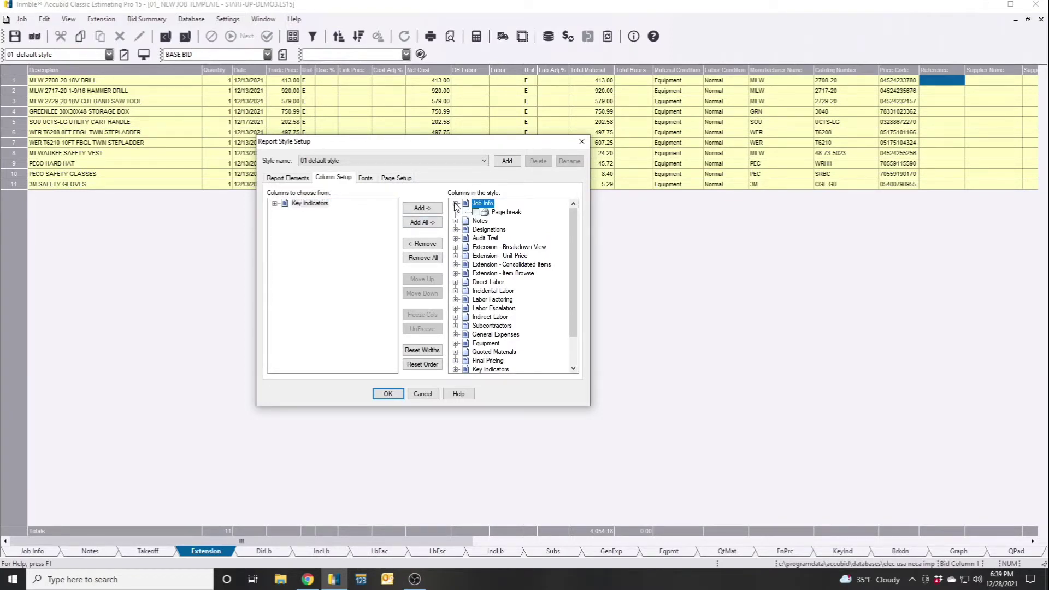
left_click(455, 203)
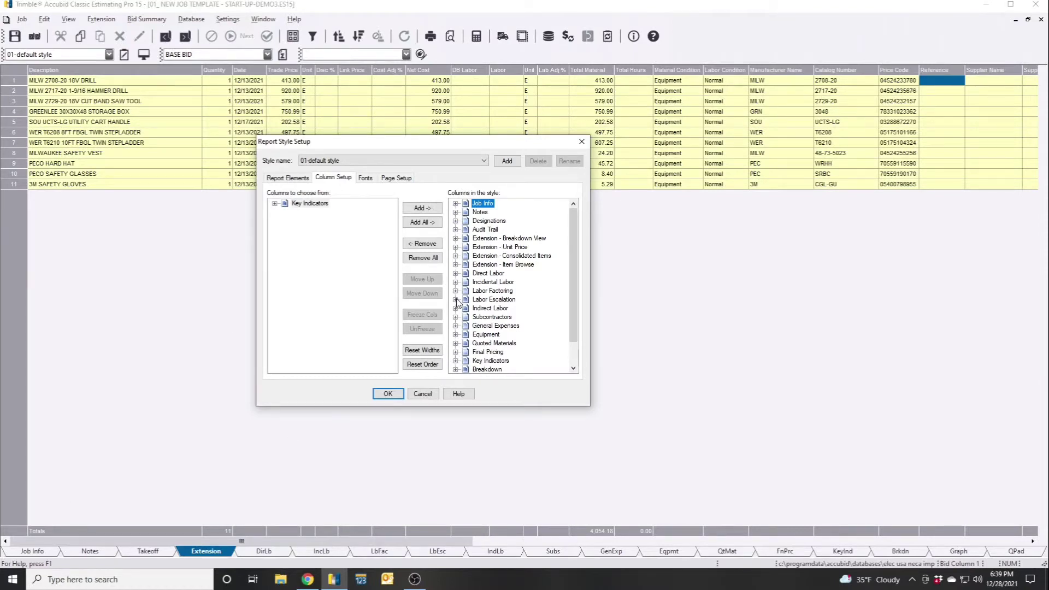
left_click(455, 212)
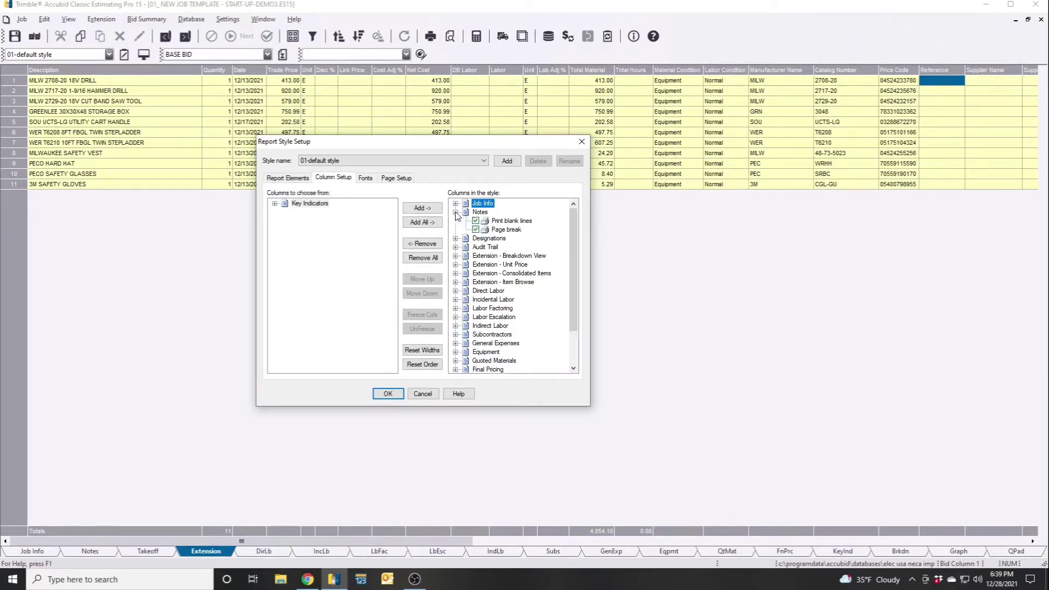
left_click(455, 212)
left_click(456, 205)
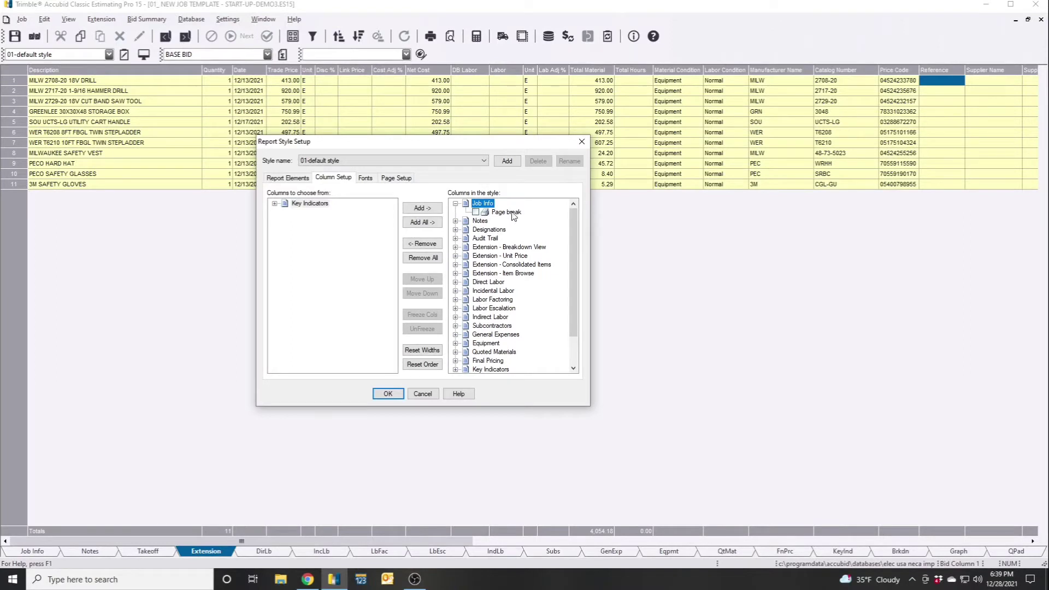
left_click(455, 220)
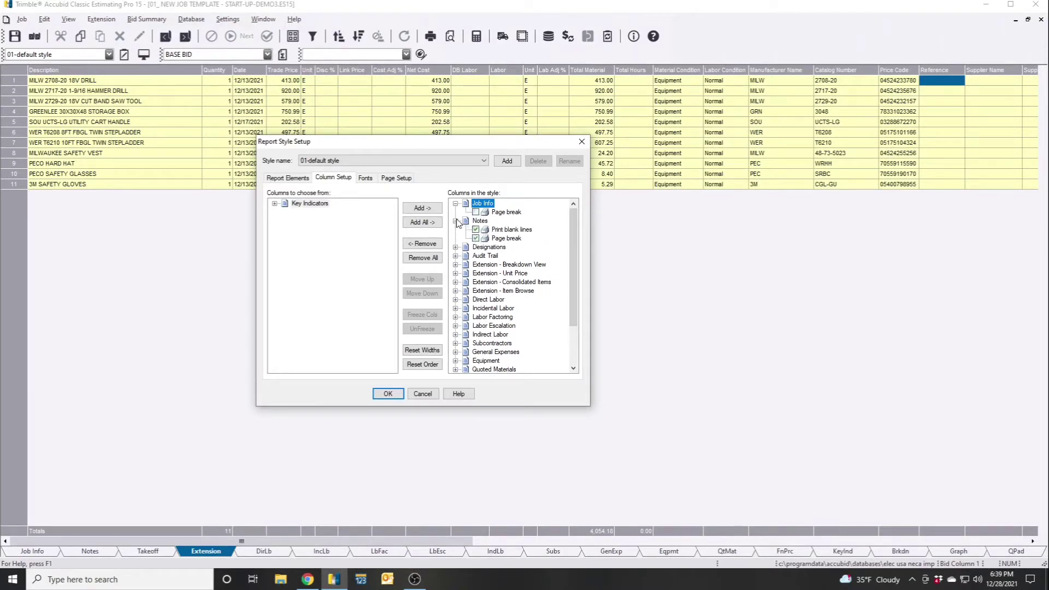
left_click(455, 247)
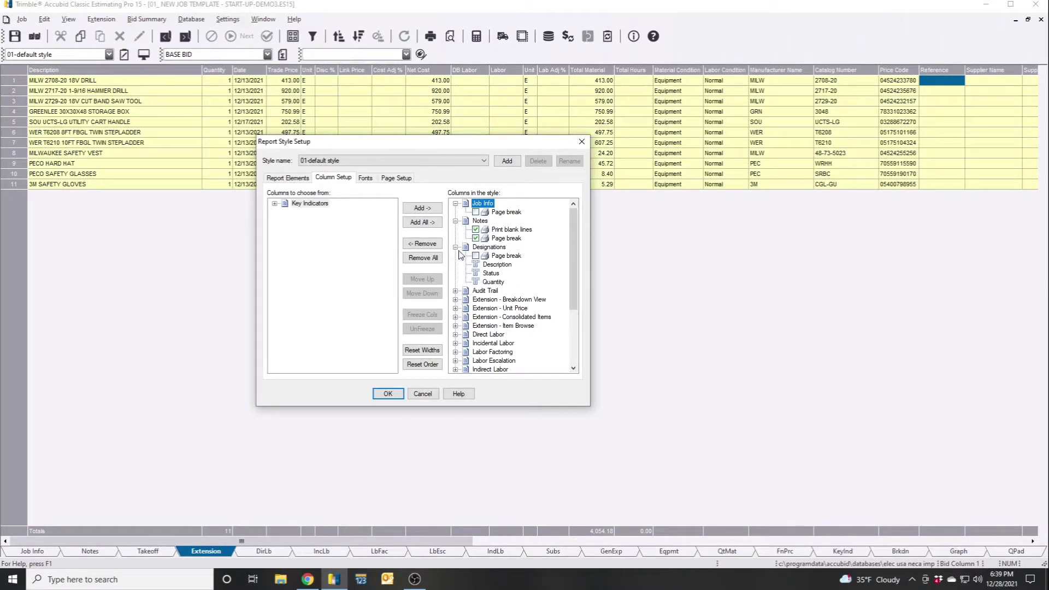
left_click(455, 246)
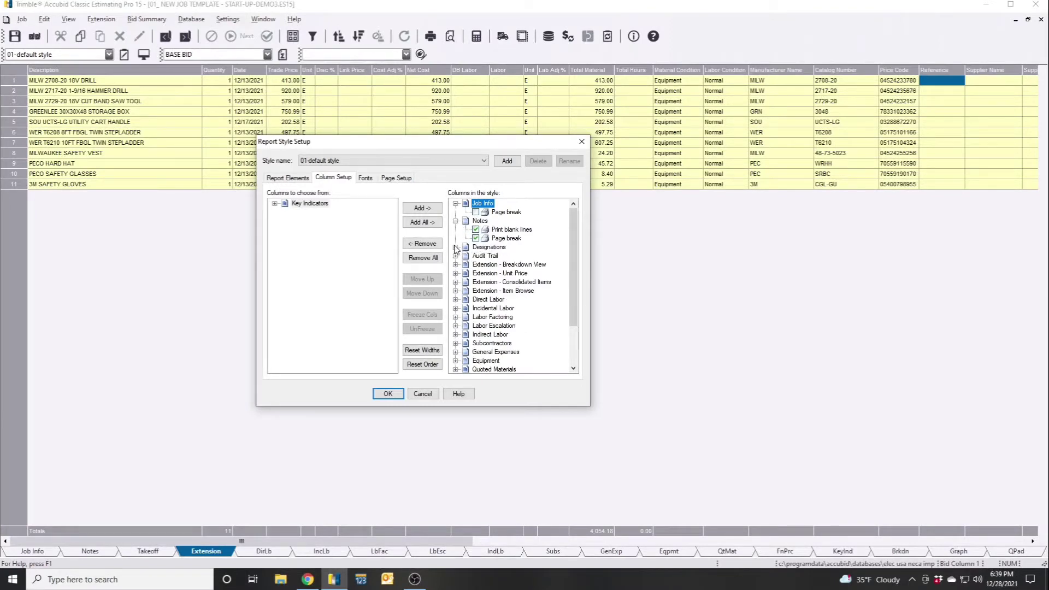
left_click(455, 204)
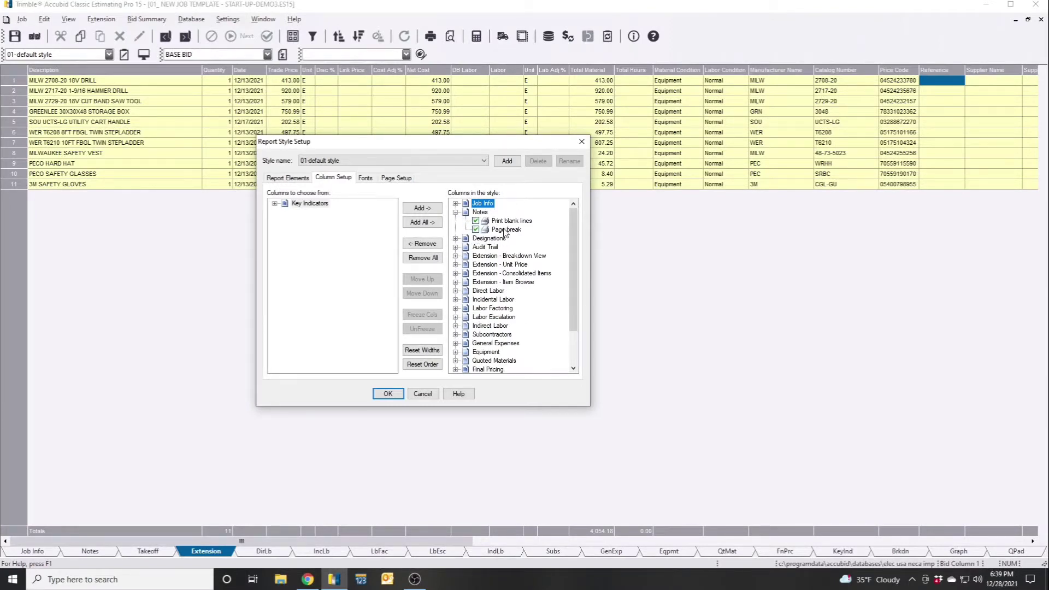
Examine the print options and columns under Extension - Unit Price, including headings, blank lines, totals and page break.
left_click(455, 265)
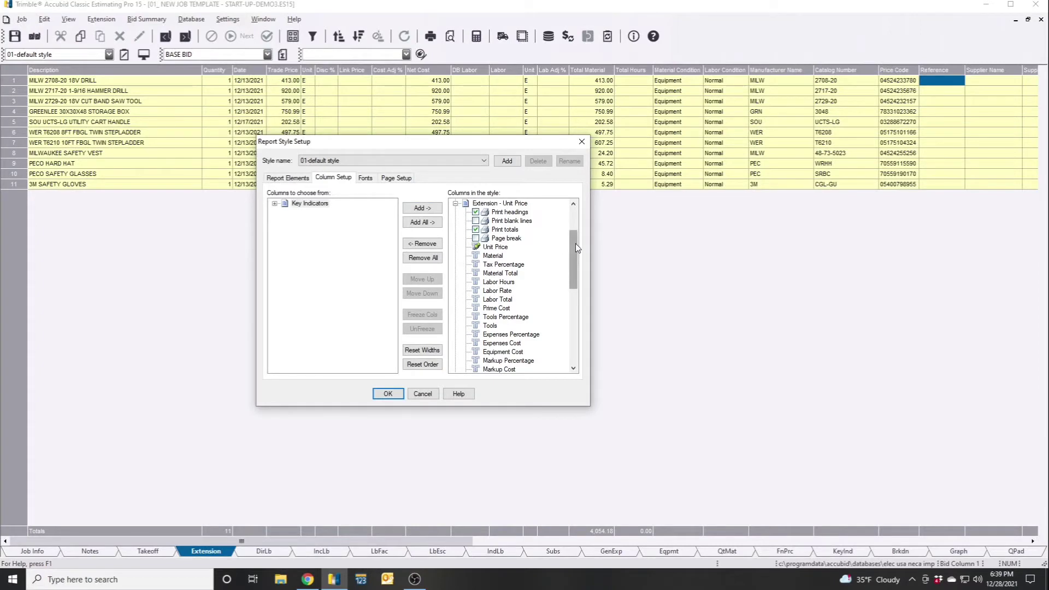
left_click_drag(575, 243, 586, 227)
left_click(455, 212)
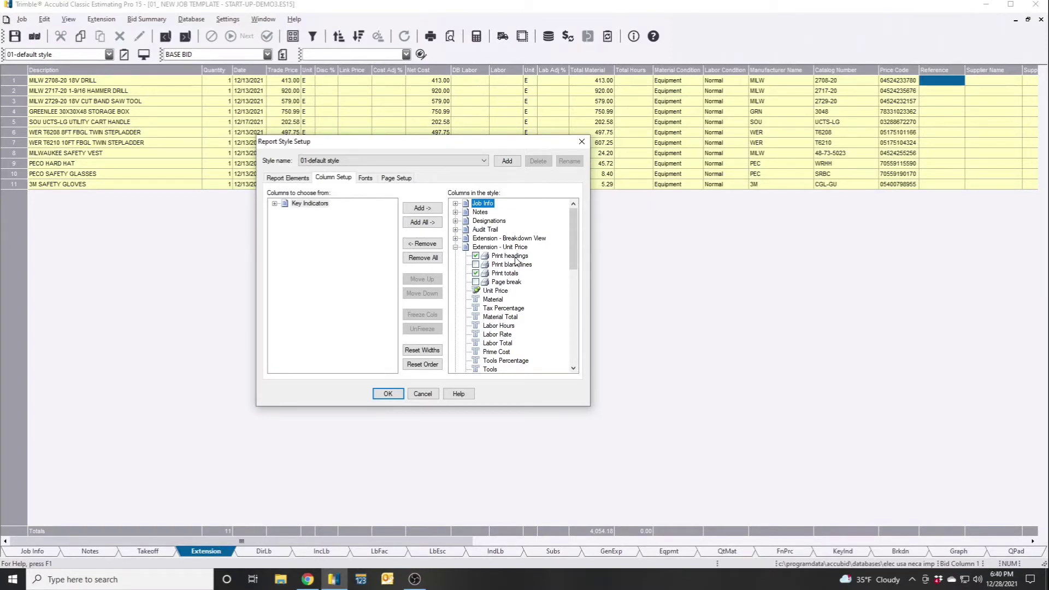
left_click(475, 265)
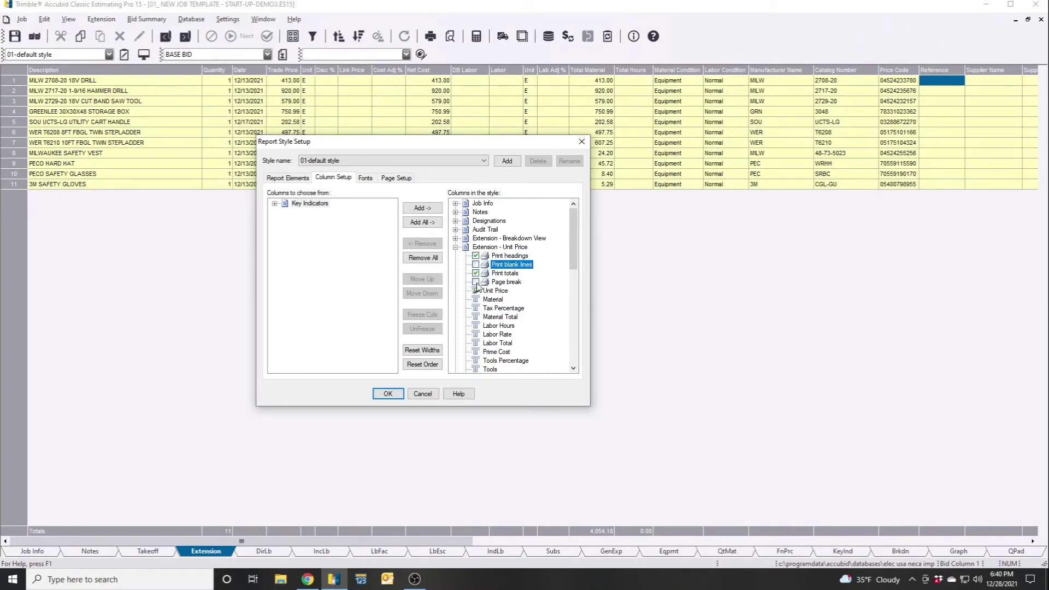
left_click(83, 81)
left_click(455, 247)
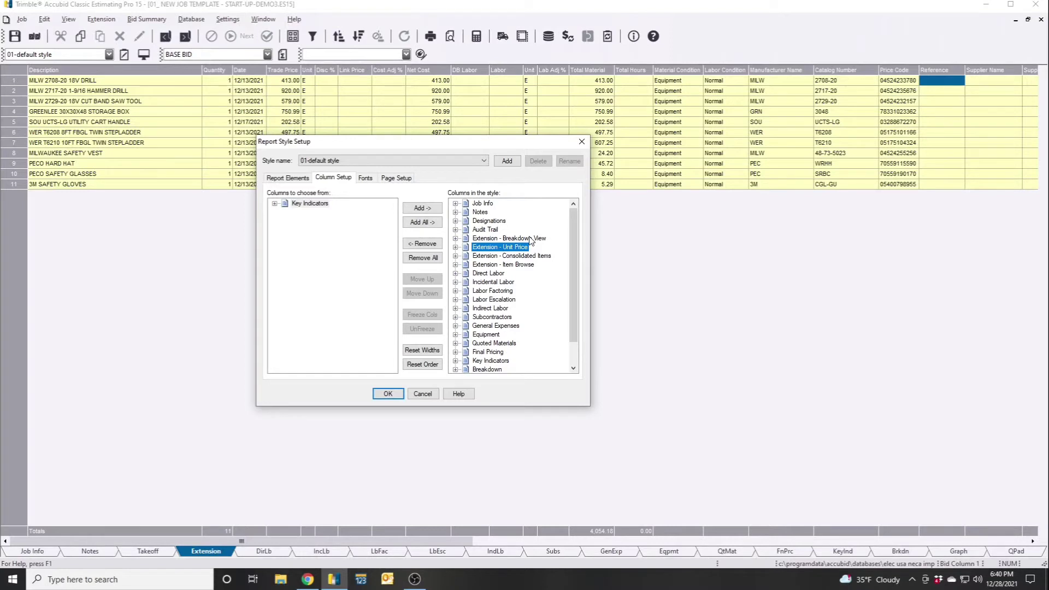
Check the Job Info page break option, and turn off Print blank lines and Page break for Notes.
left_click(455, 204)
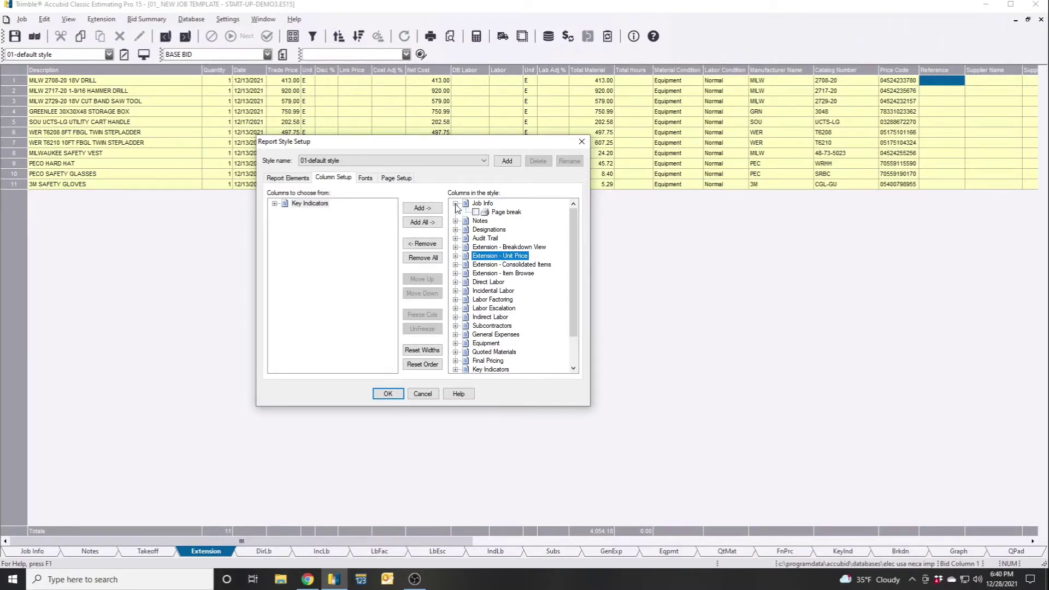
left_click(483, 205)
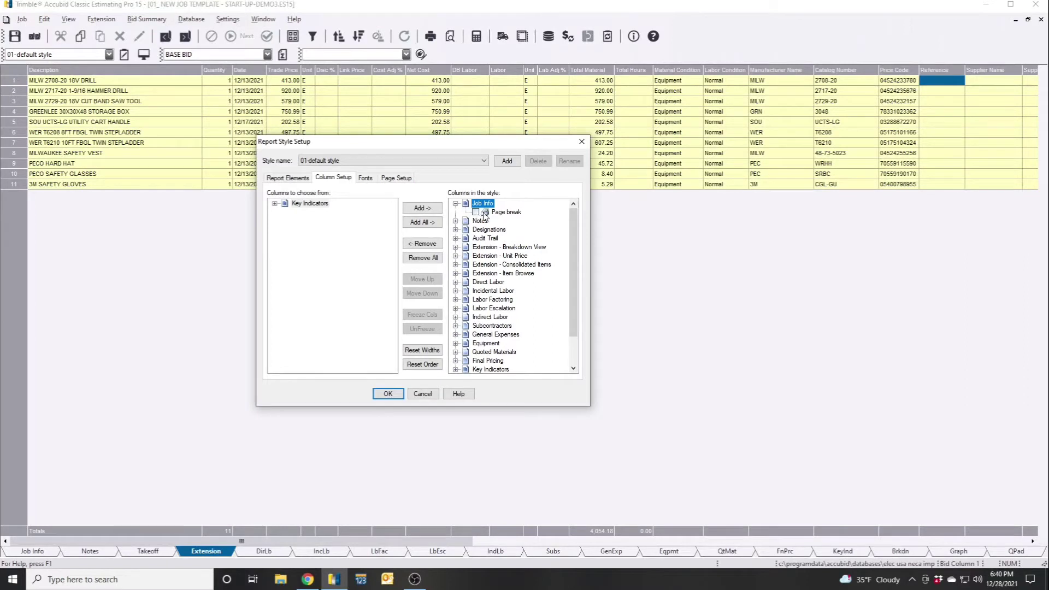
left_click(455, 204)
left_click(455, 212)
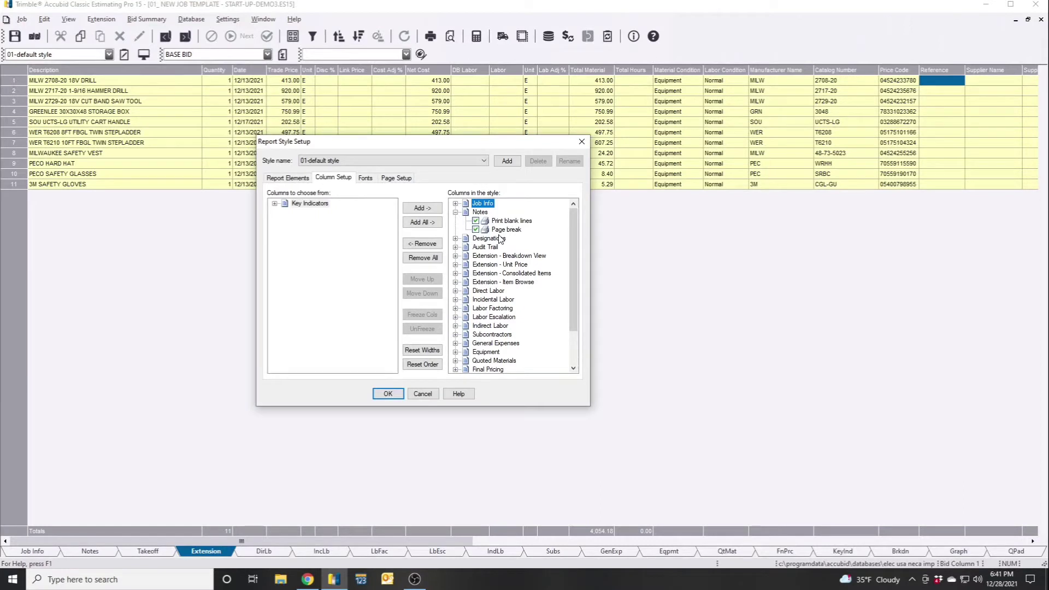
left_click(475, 221)
left_click(475, 229)
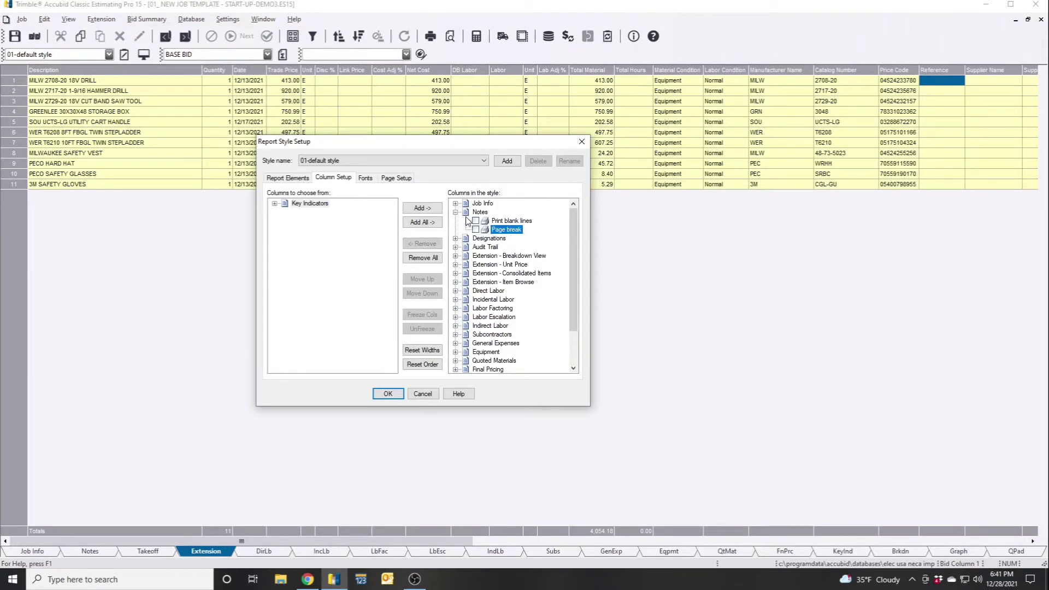
left_click(455, 212)
Examine the Description, Status and Quantity columns under Designations and the columns listed under Audit Trail.
left_click(455, 220)
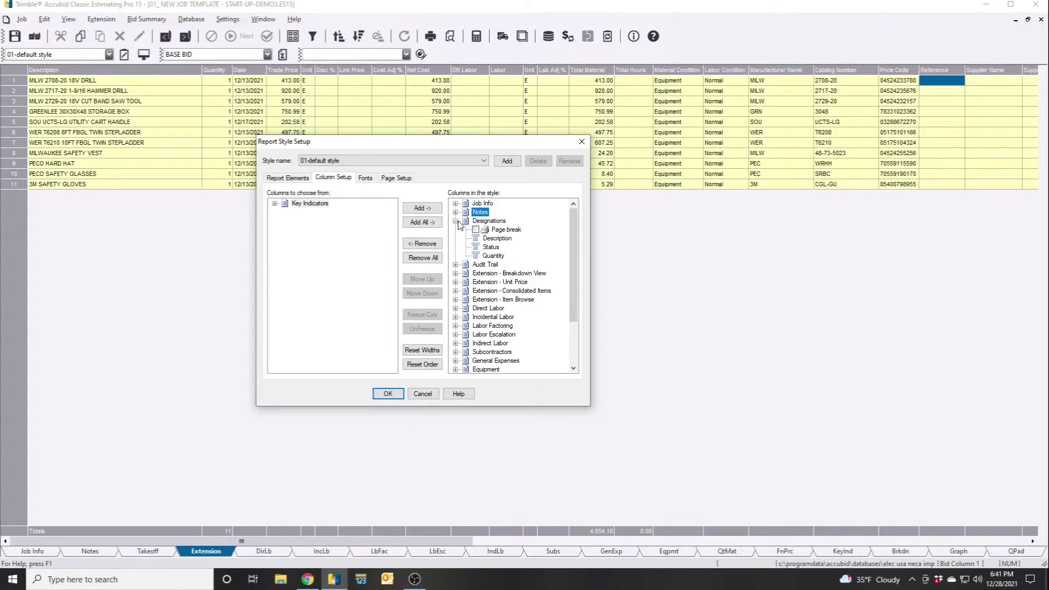
left_click(511, 241)
left_click(503, 248)
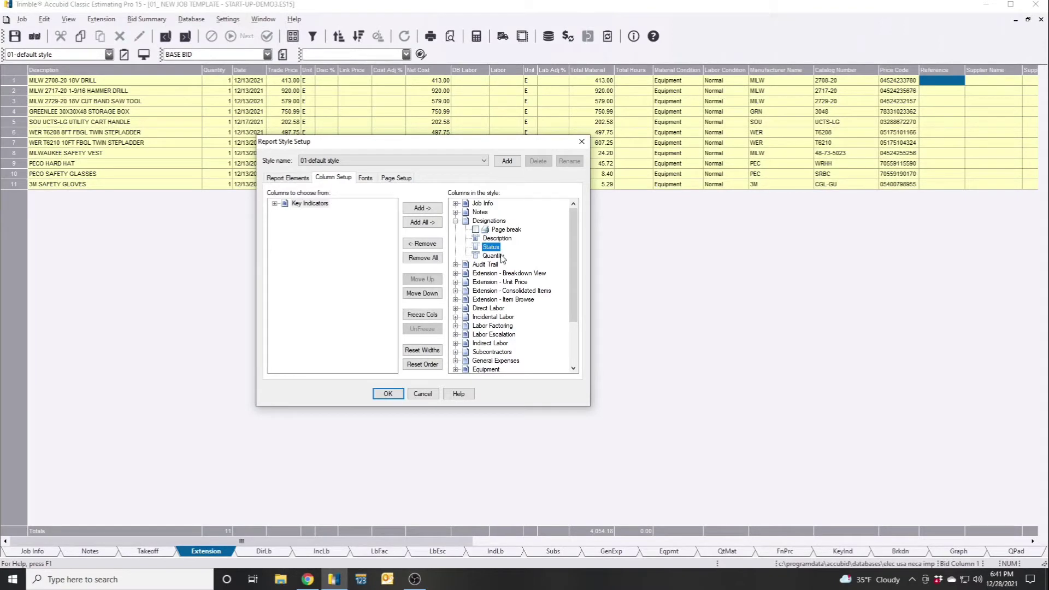
left_click(502, 257)
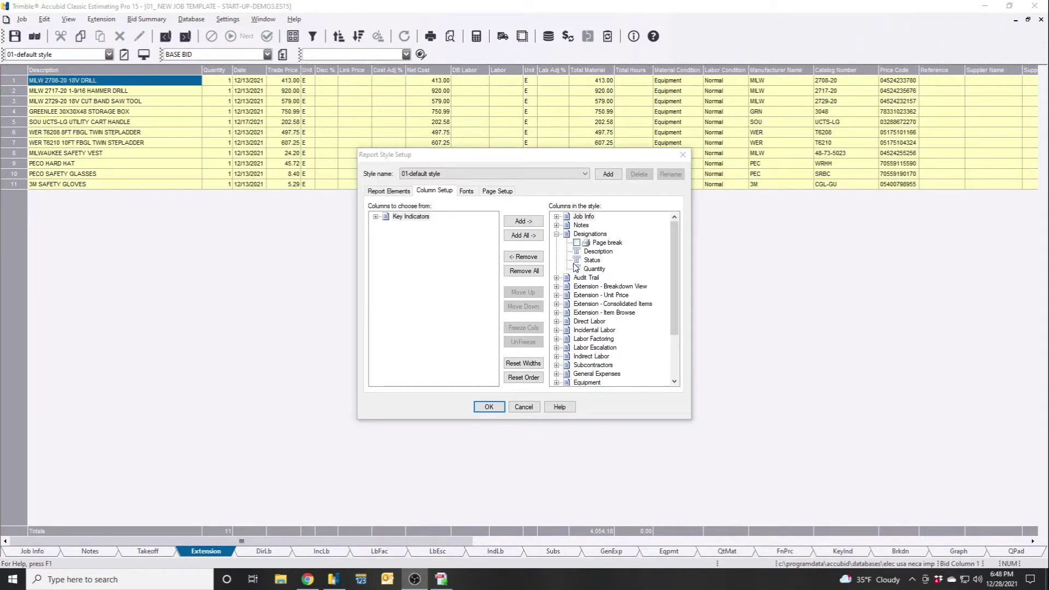
left_click(556, 233)
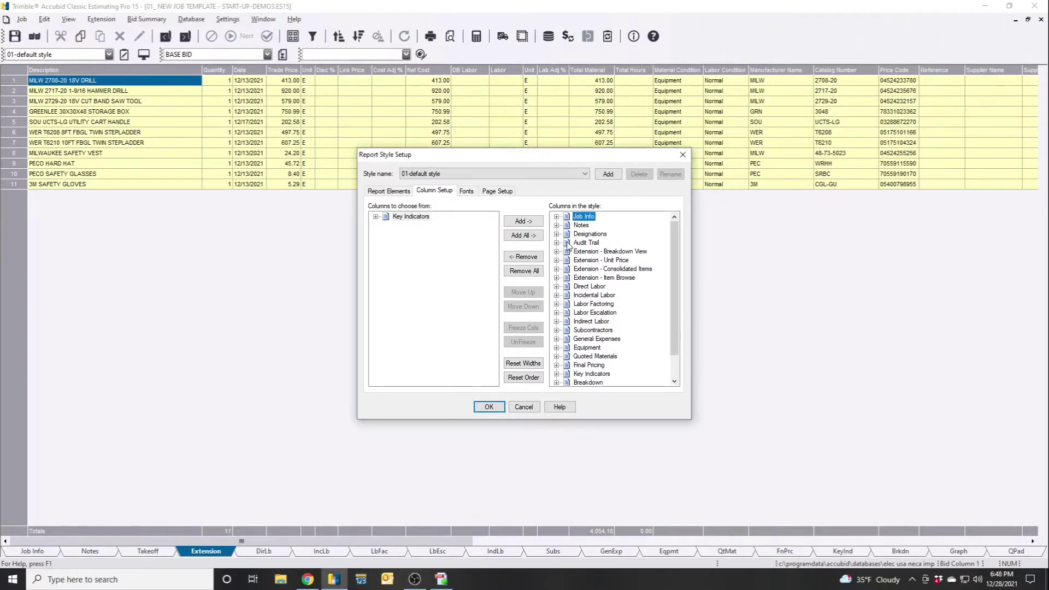
left_click(556, 242)
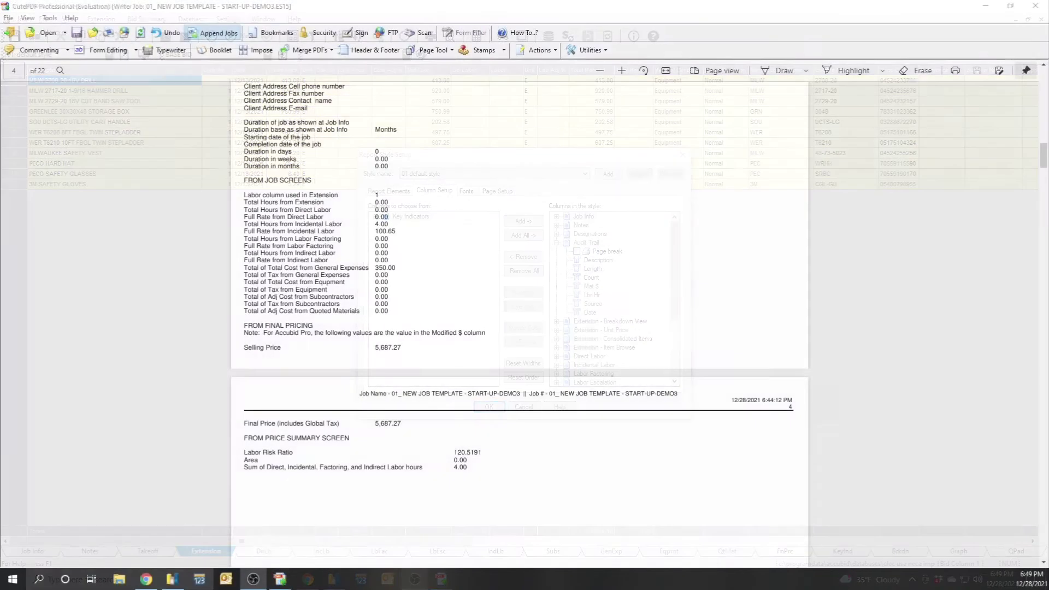
Read the designations pages of the job's printed report in CutePDF, including the Description, Status and Quantity columns.
scroll(526, 395, "up", 4)
scroll(527, 395, "down", 20)
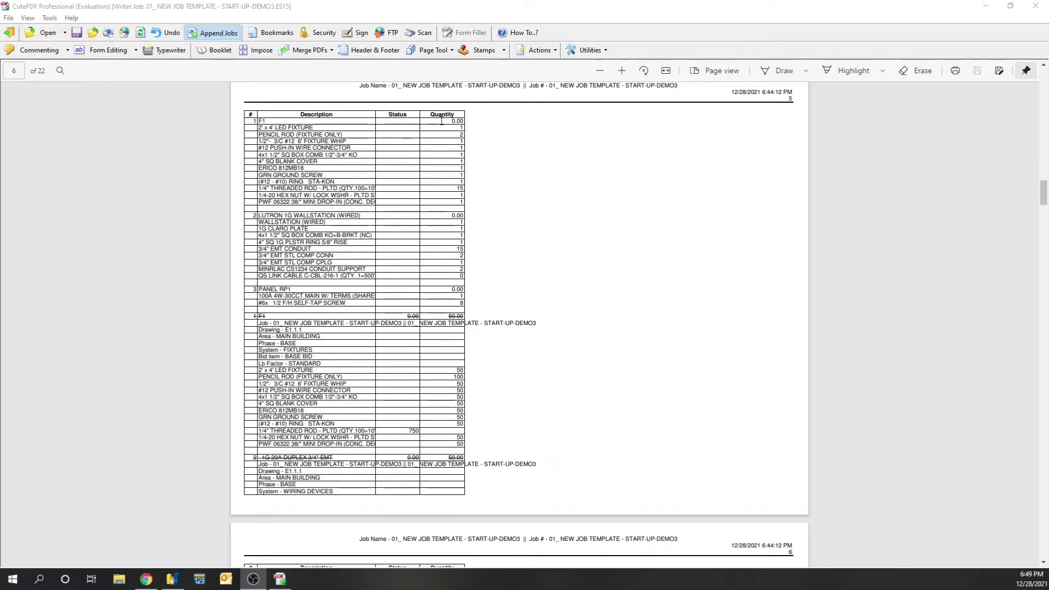
scroll(555, 302, "down", 3)
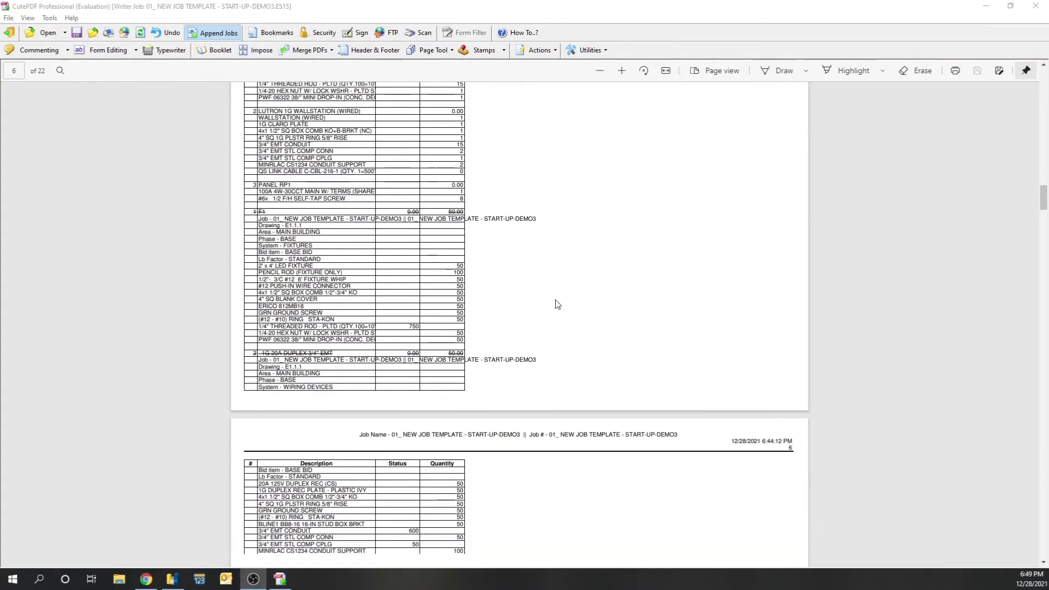
scroll(552, 304, "up", 3)
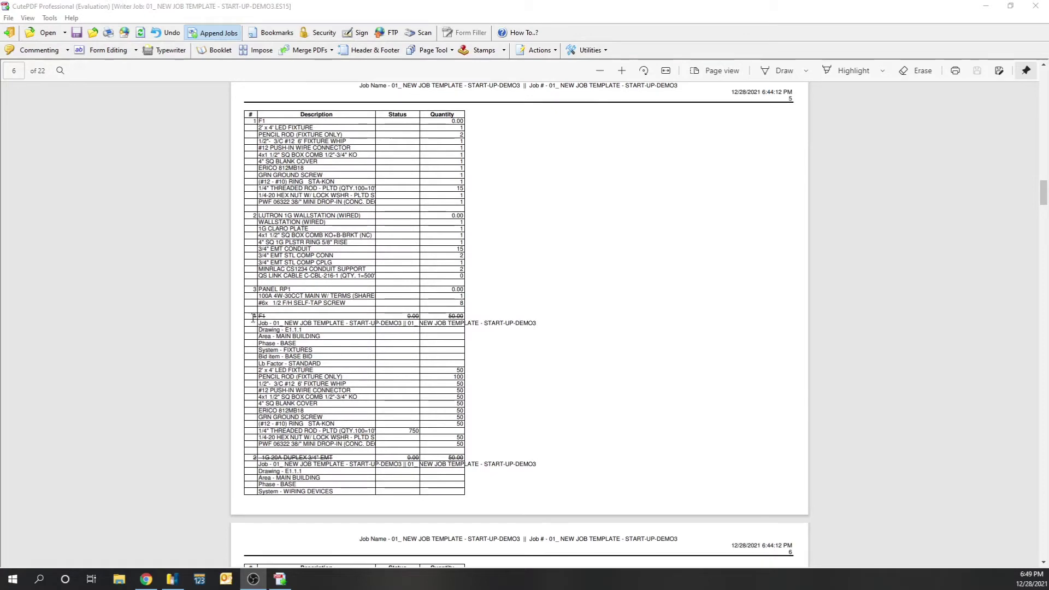
Read the numbered takeoff entries on the following pages of the printed report, including their drawing, area, phase, system and bid item lines.
left_click_drag(253, 316, 446, 312)
scroll(475, 290, "down", 3)
scroll(477, 289, "down", 3)
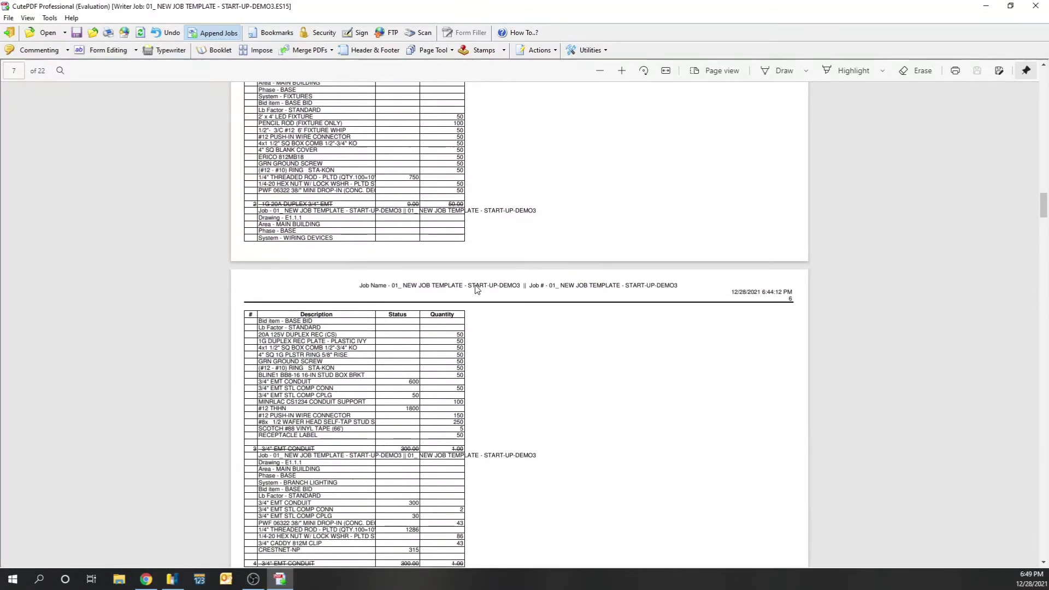
scroll(365, 423, "down", 15)
scroll(366, 423, "down", 10)
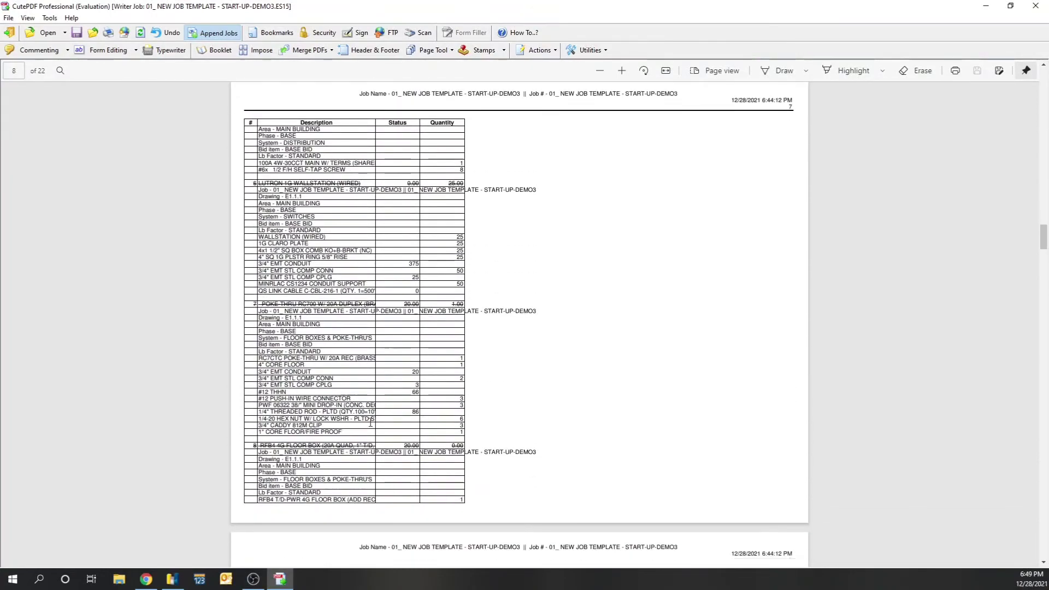
scroll(370, 422, "down", 20)
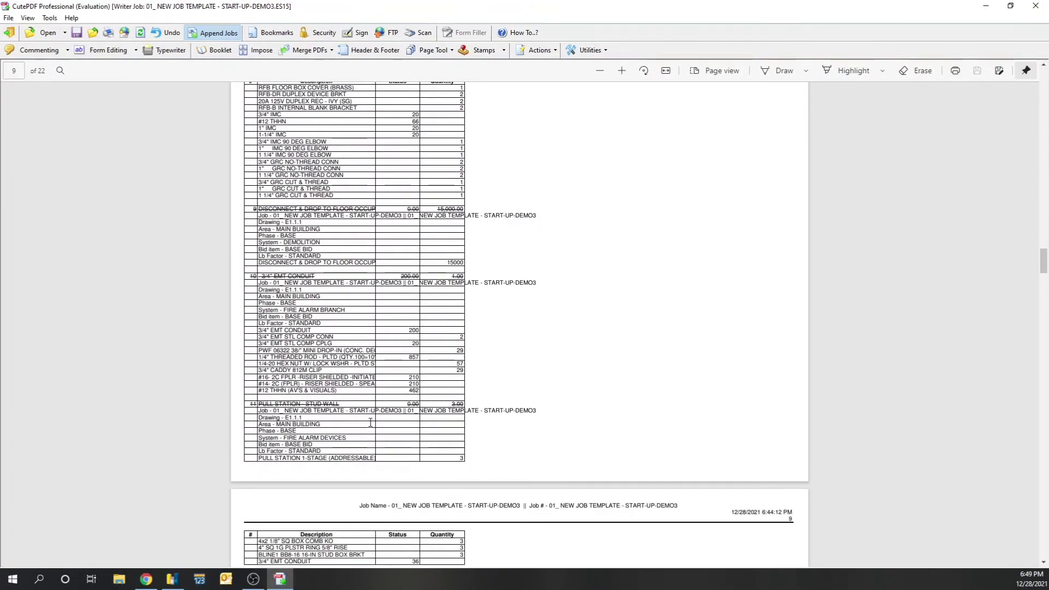
scroll(393, 425, "down", 7)
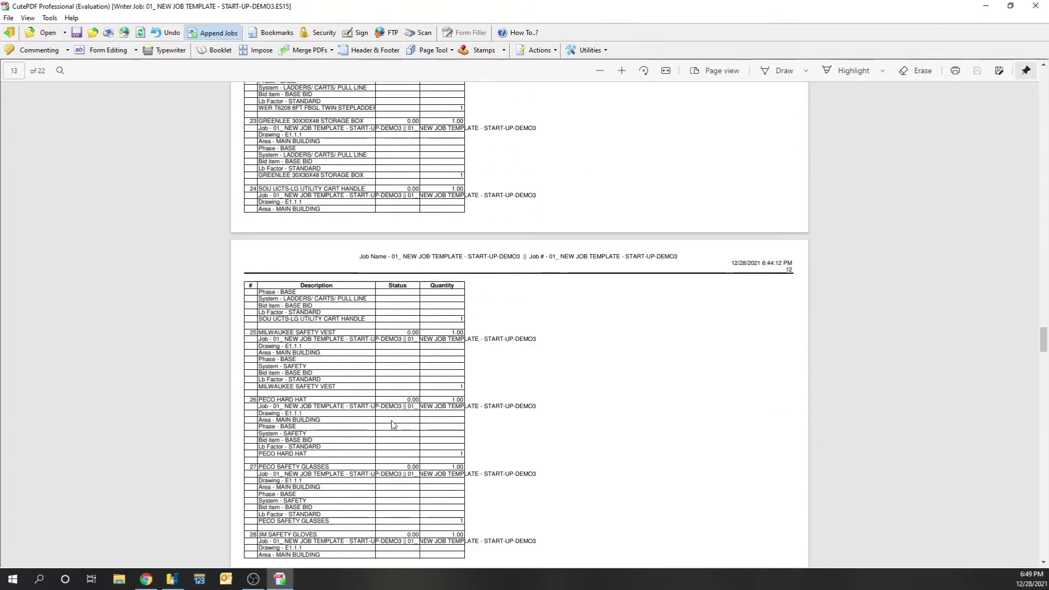
scroll(412, 369, "up", 5)
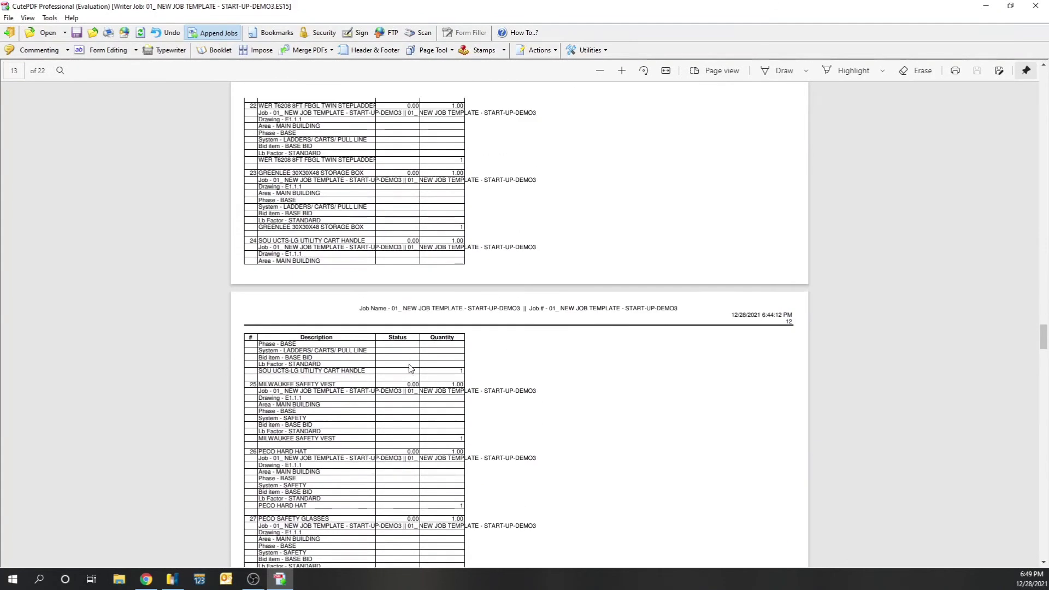
scroll(428, 359, "down", 9)
scroll(429, 359, "up", 4)
scroll(430, 358, "up", 1)
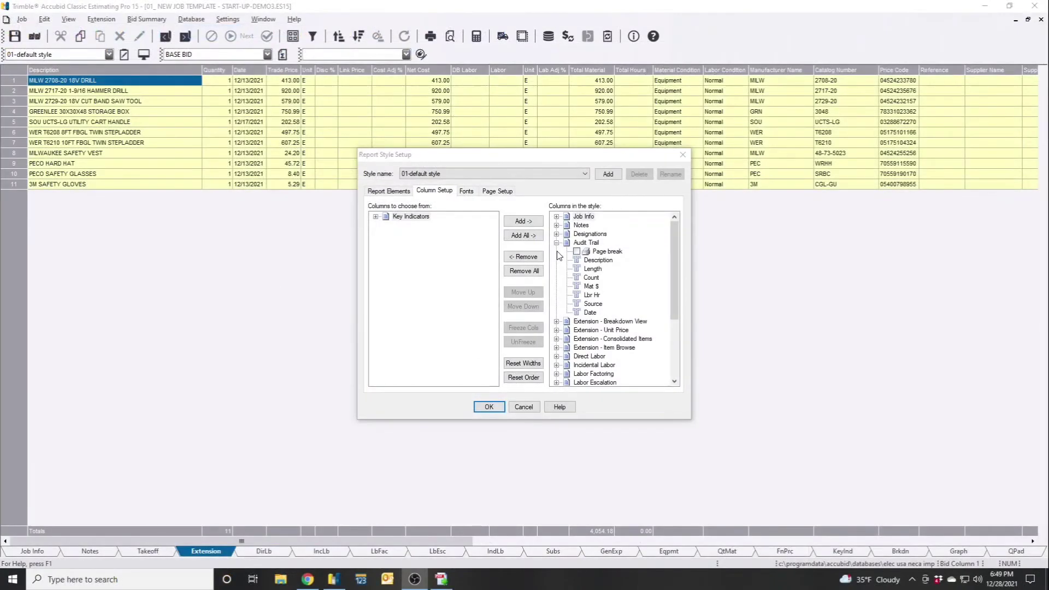
Return to Accubid and examine the print options and columns under Extension - Breakdown View and Extension - Unit Price.
left_click(557, 242)
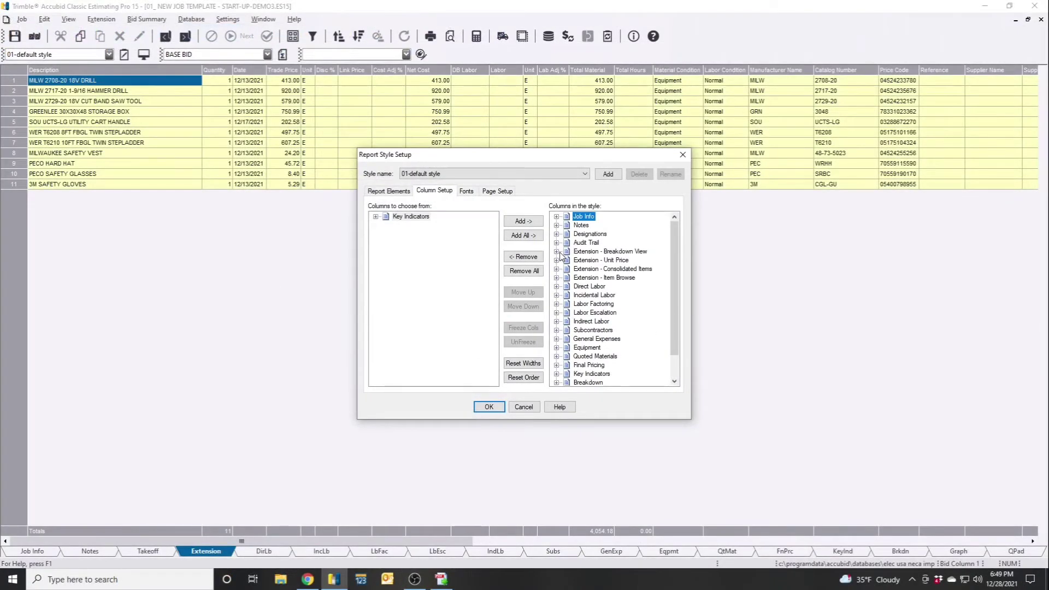
left_click(556, 251)
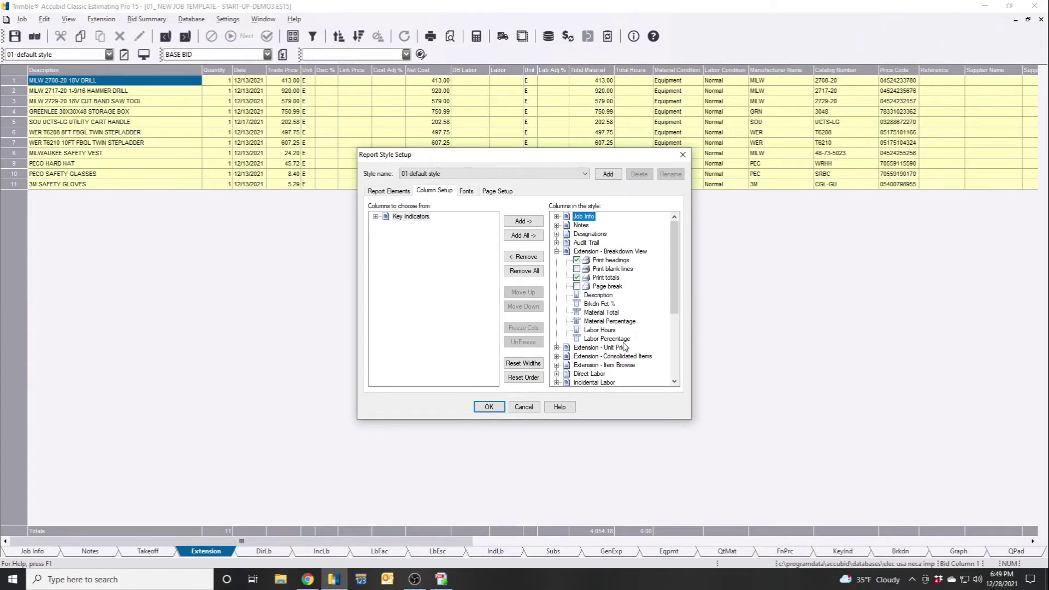
left_click(556, 252)
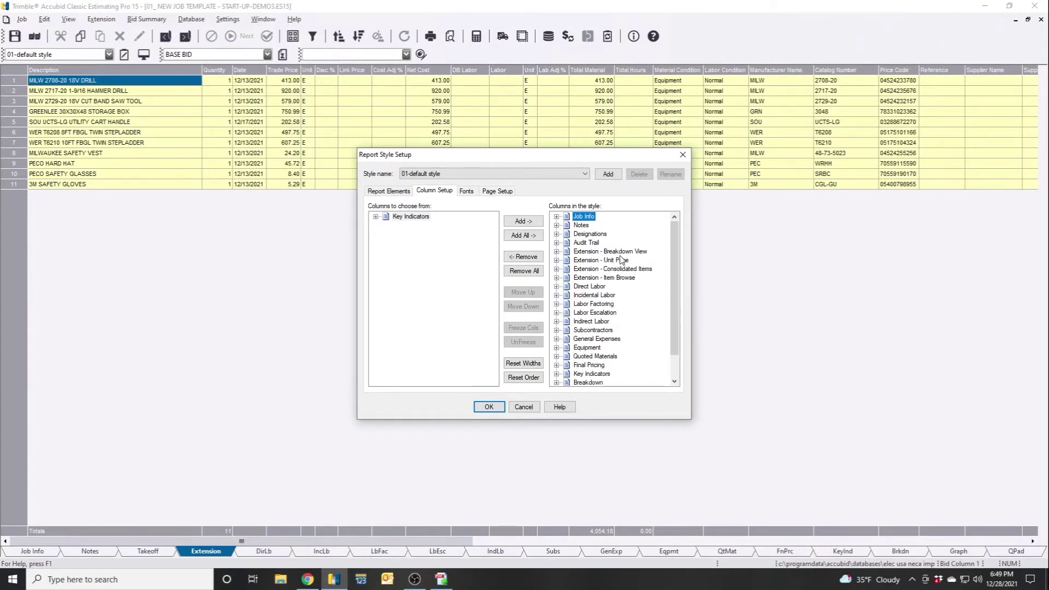
left_click(555, 260)
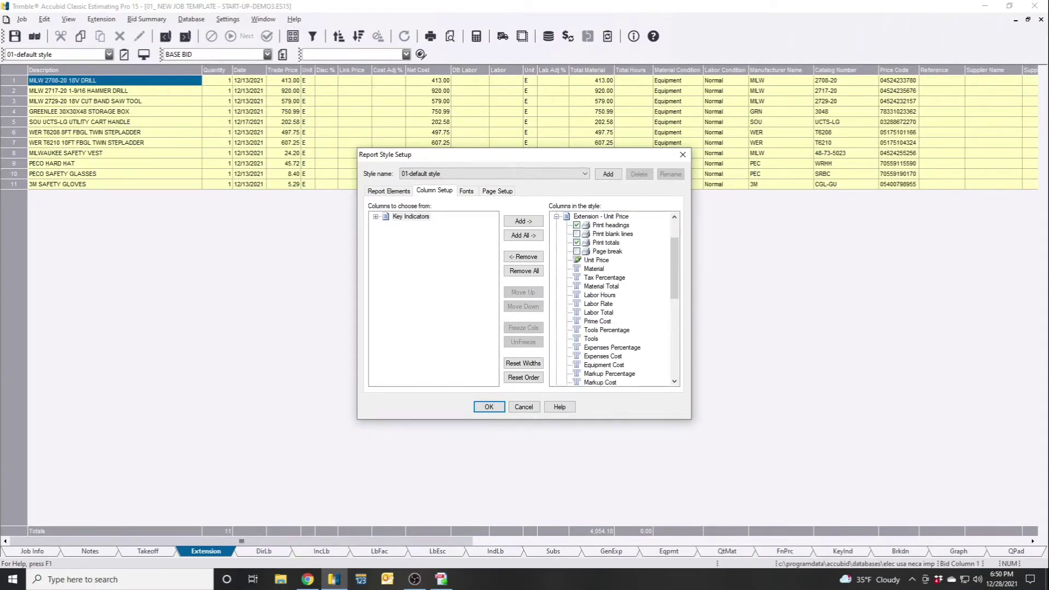
key("alt+Tab")
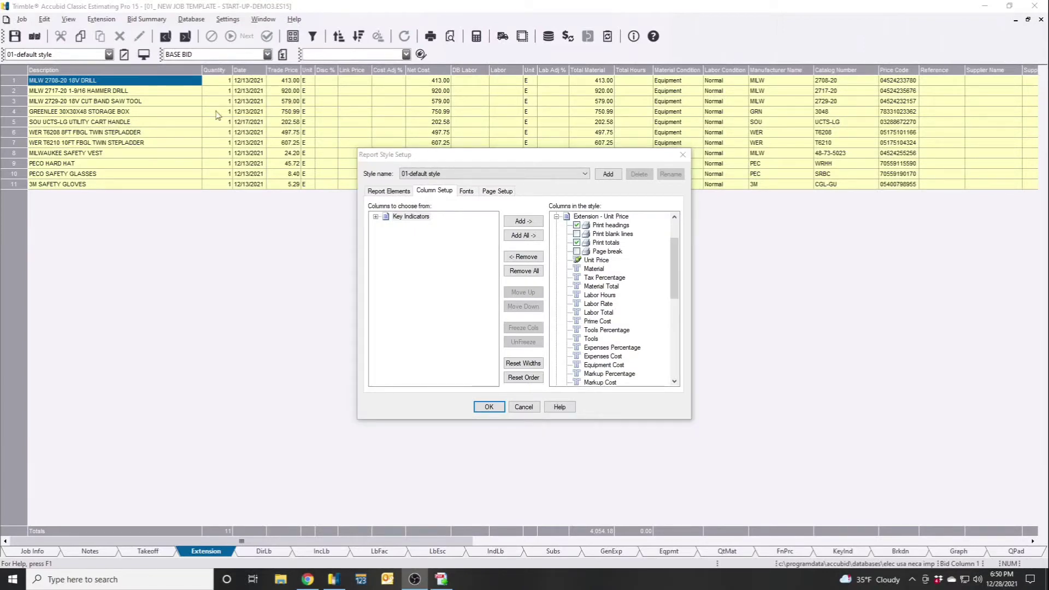
left_click_drag(673, 264, 673, 248)
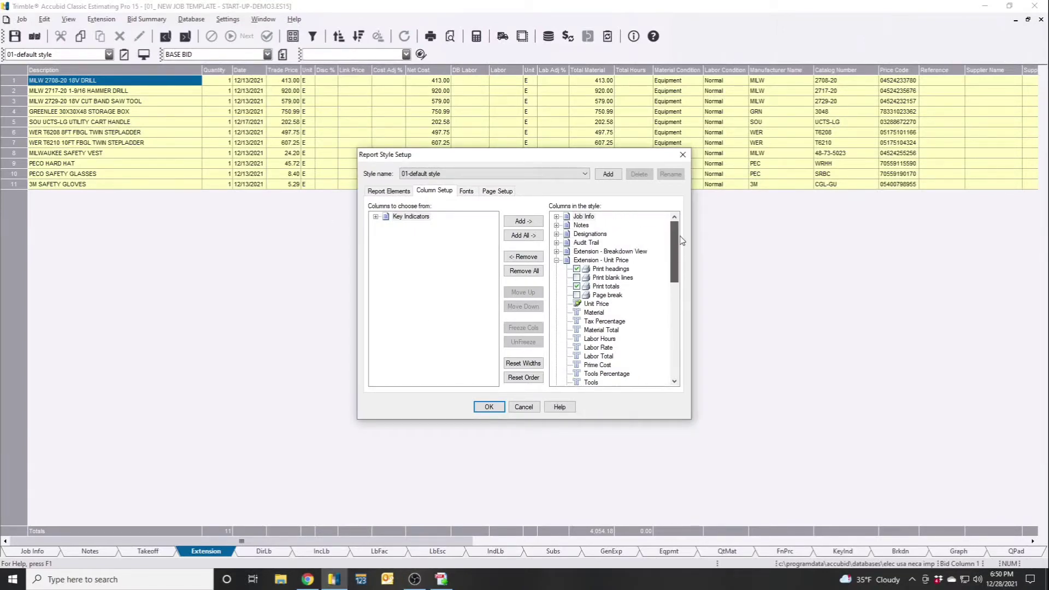
left_click(557, 261)
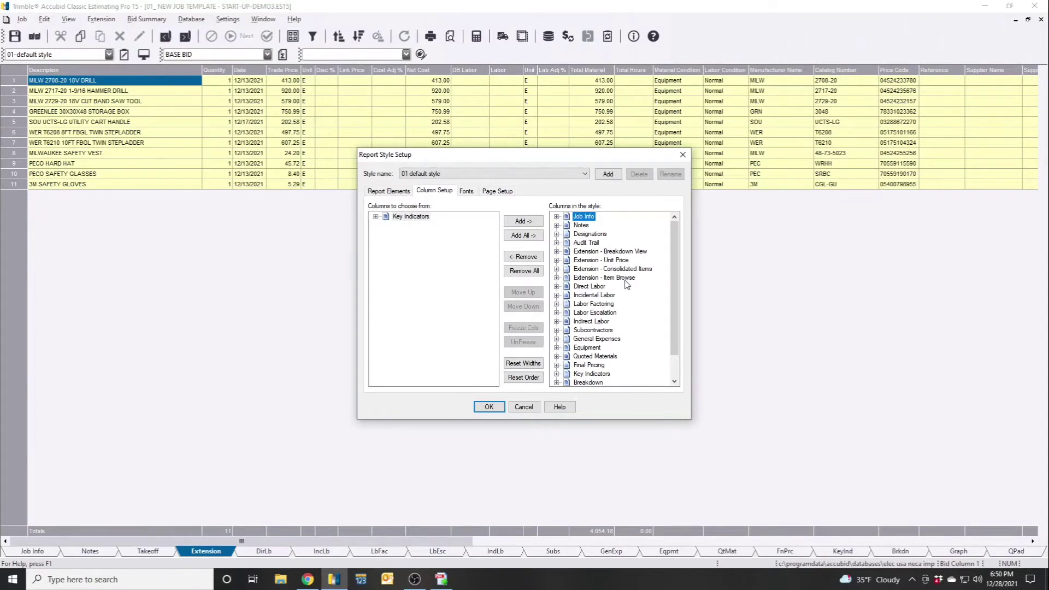
Examine the Extension - Consolidated Items columns and its print options, including Page break and the Price Date column.
left_click(556, 269)
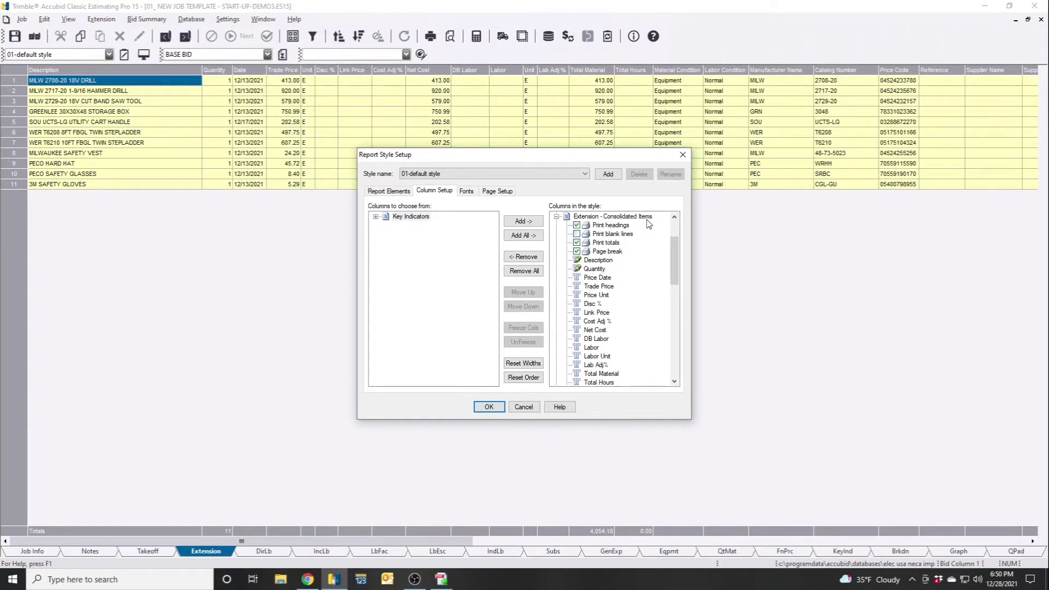
mouse_move(671, 251)
left_mouse_down()
mouse_move(671, 314)
mouse_move(689, 287)
mouse_move(683, 243)
mouse_move(688, 257)
left_mouse_up()
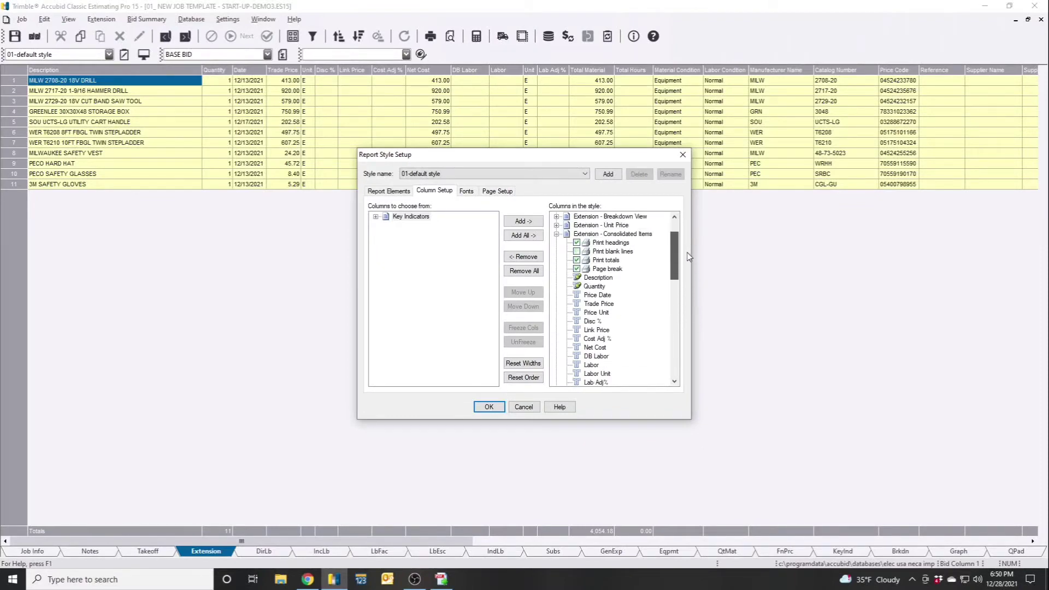
left_click(606, 296)
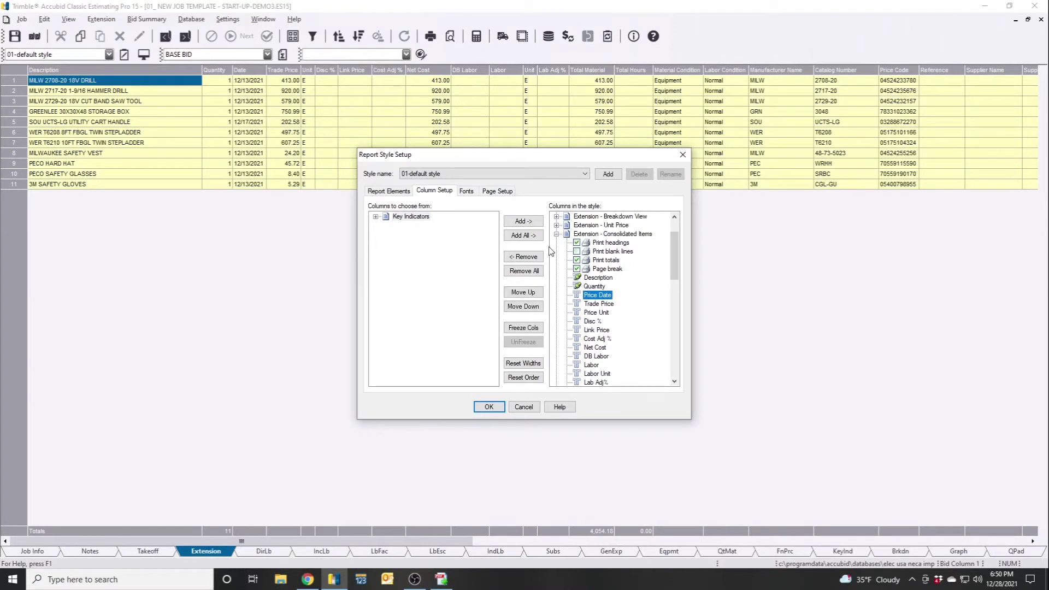
left_click(576, 268)
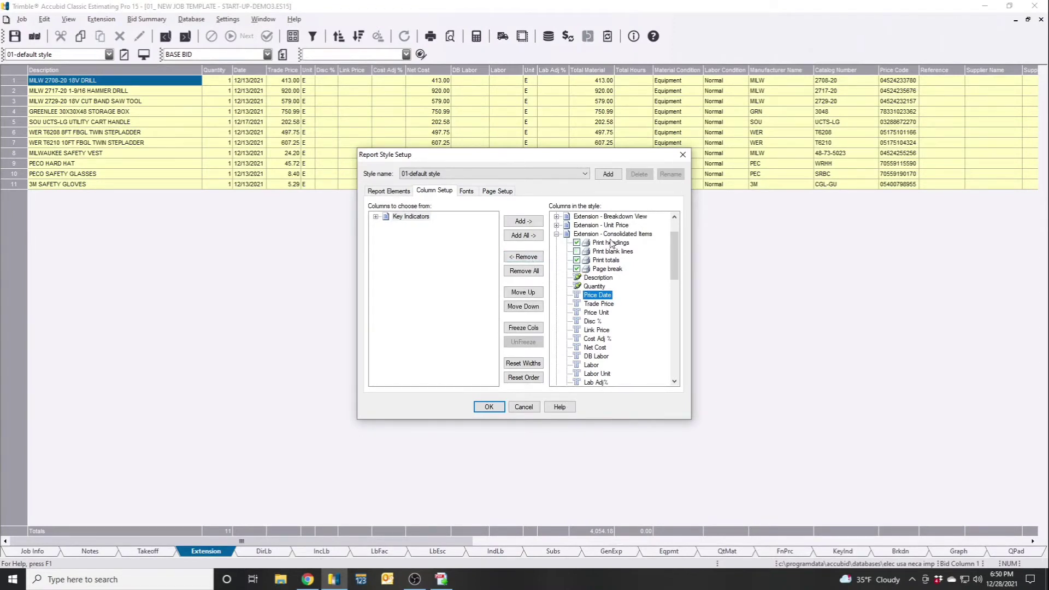
left_click(556, 233)
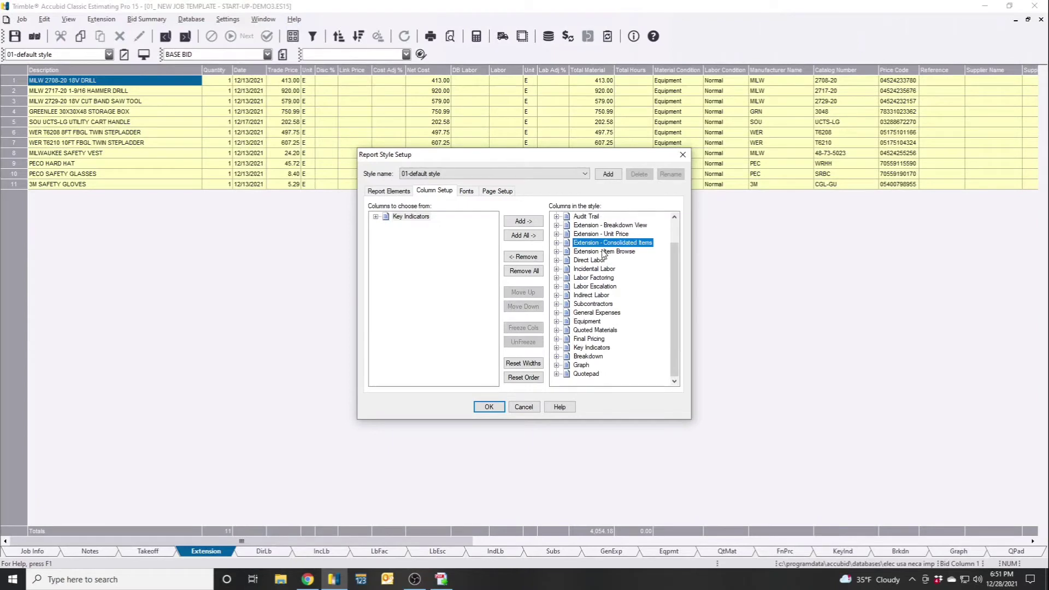
Examine the print options and columns listed under Direct Labor in the report style.
left_click(556, 260)
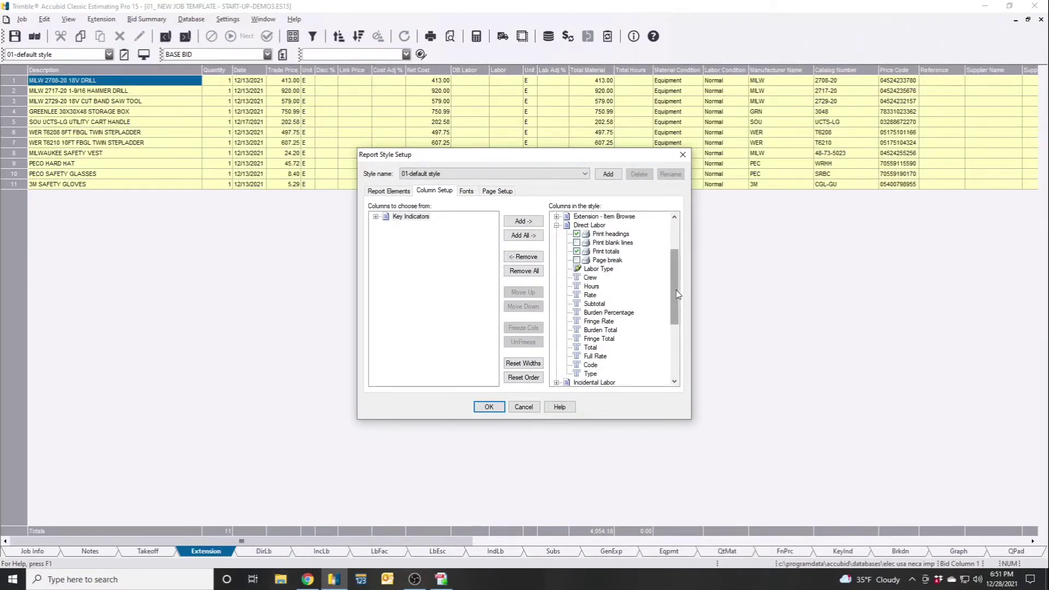
left_click_drag(675, 291, 676, 271)
left_click(556, 269)
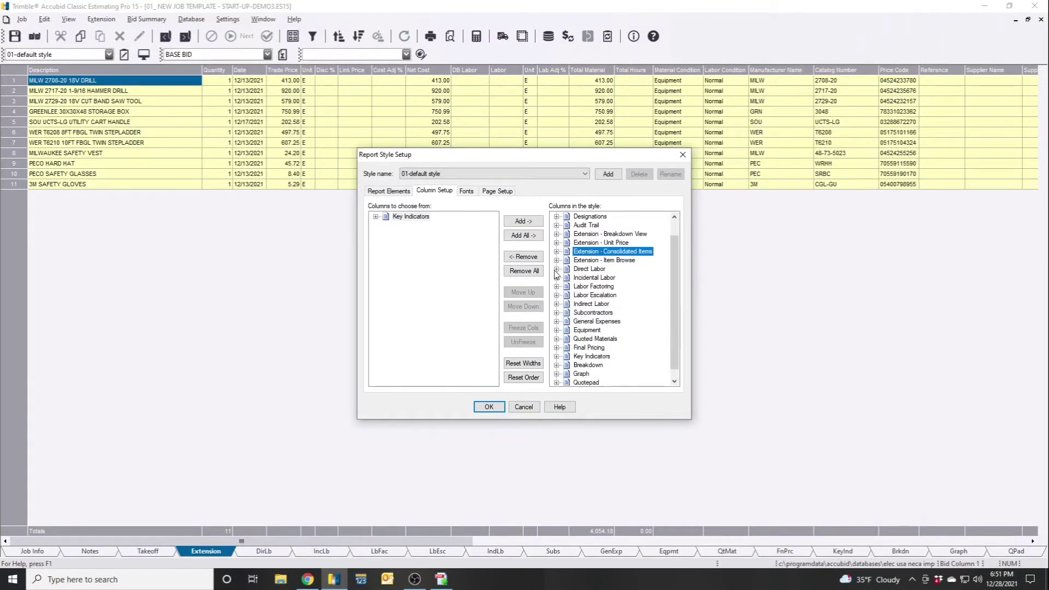
scroll(685, 271, "up", 1)
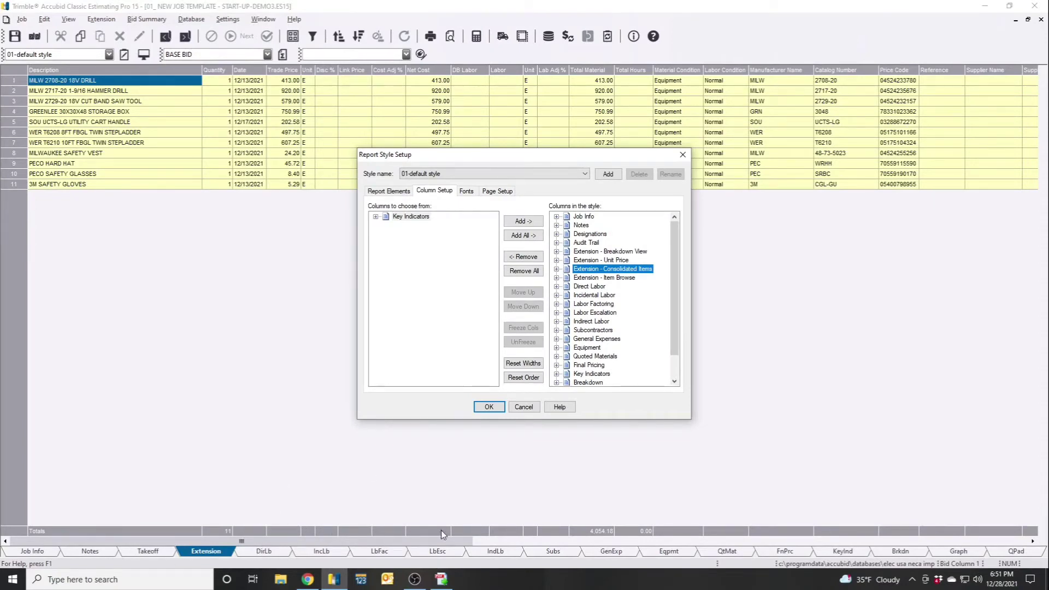
Review the report sections from Direct Labor through General Expenses one by one, comparing each with the matching sheet of the job.
left_click(590, 287)
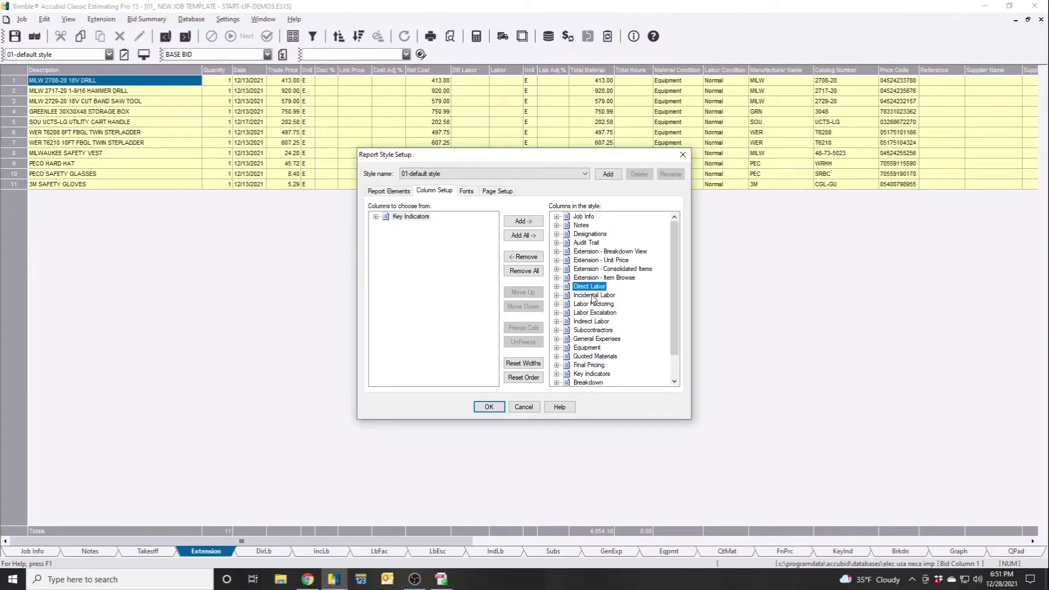
left_click(592, 296)
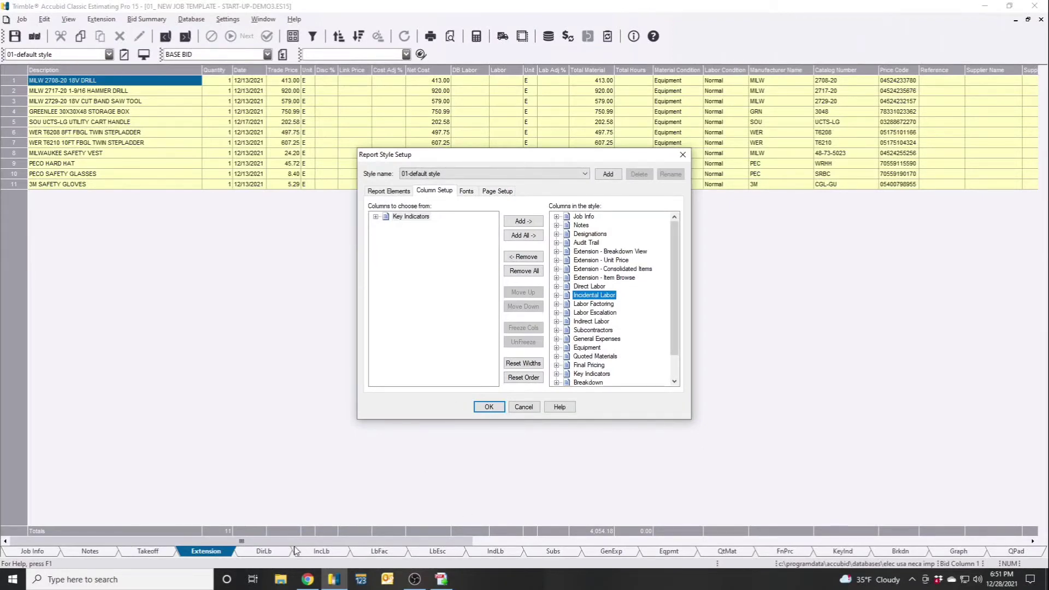
left_click(602, 304)
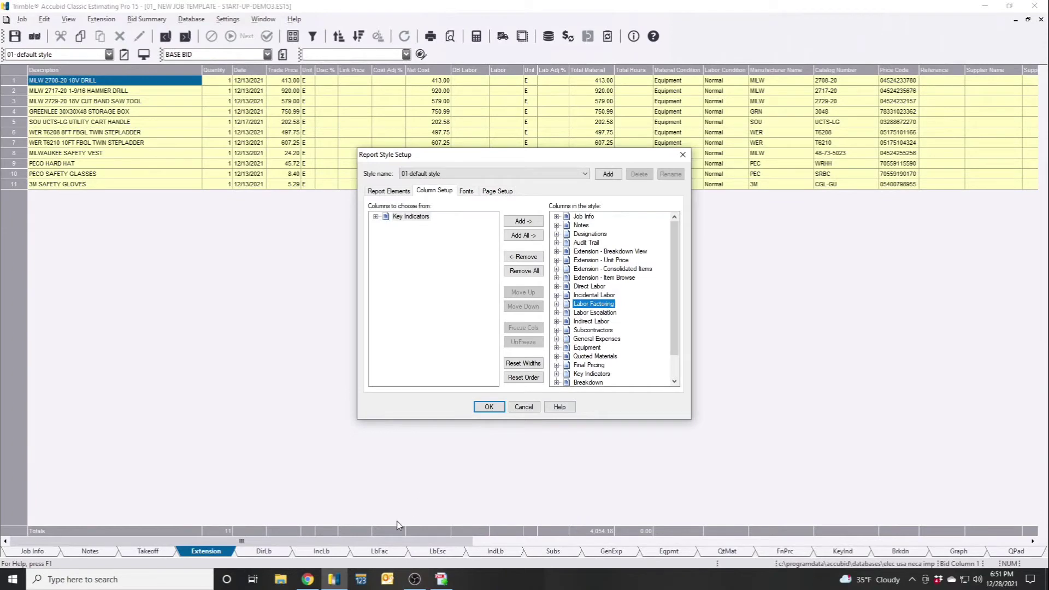
left_click(592, 313)
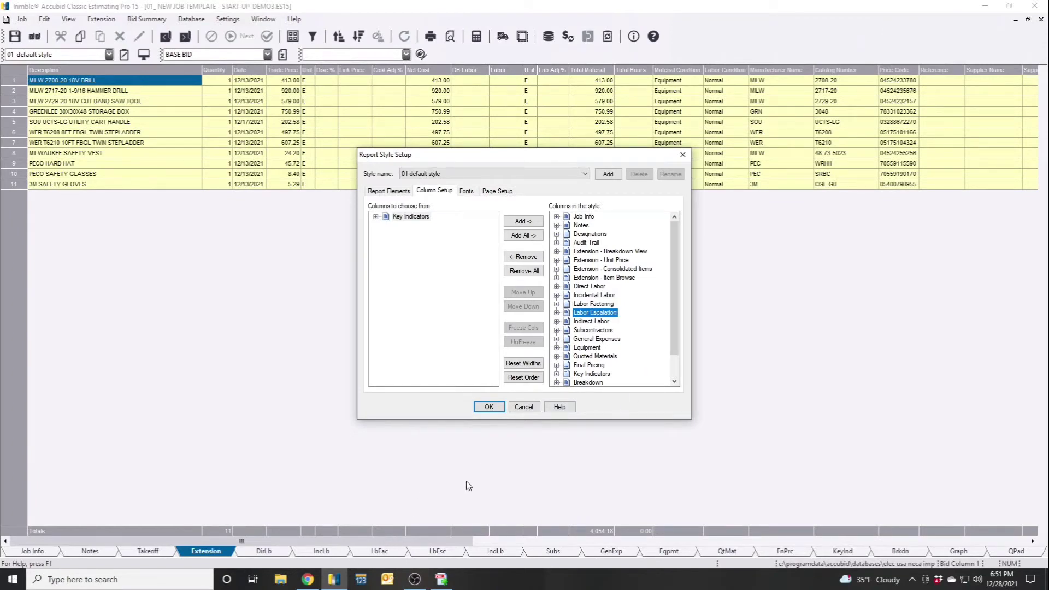
left_click(604, 323)
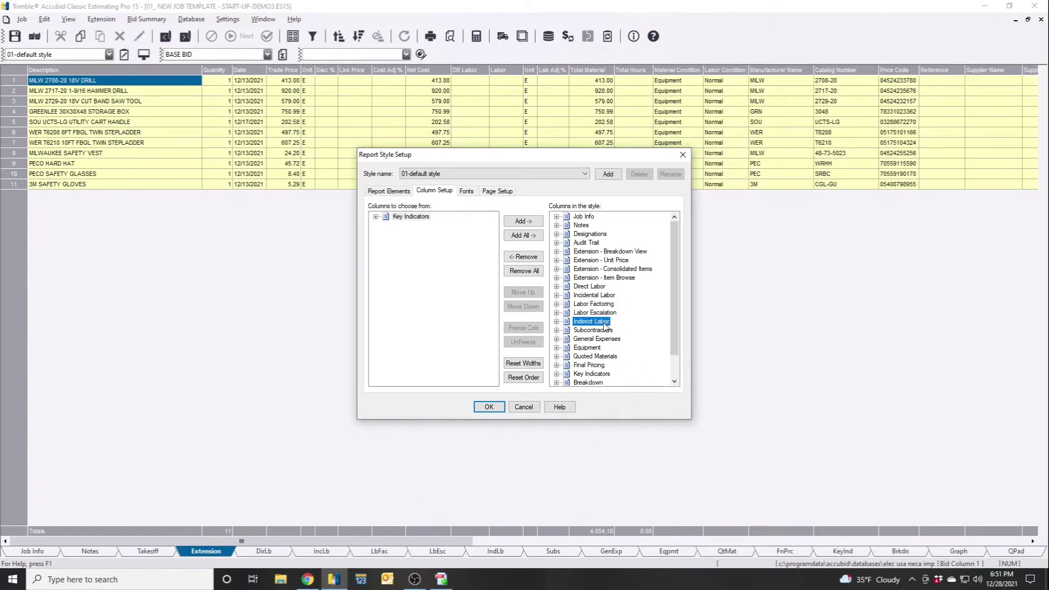
left_click(605, 330)
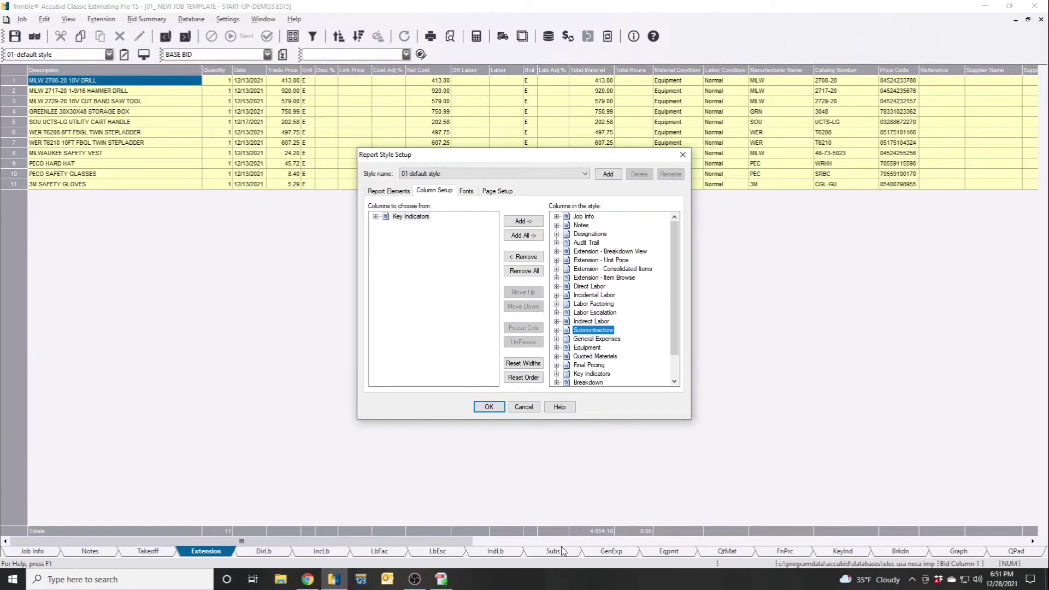
left_click(598, 339)
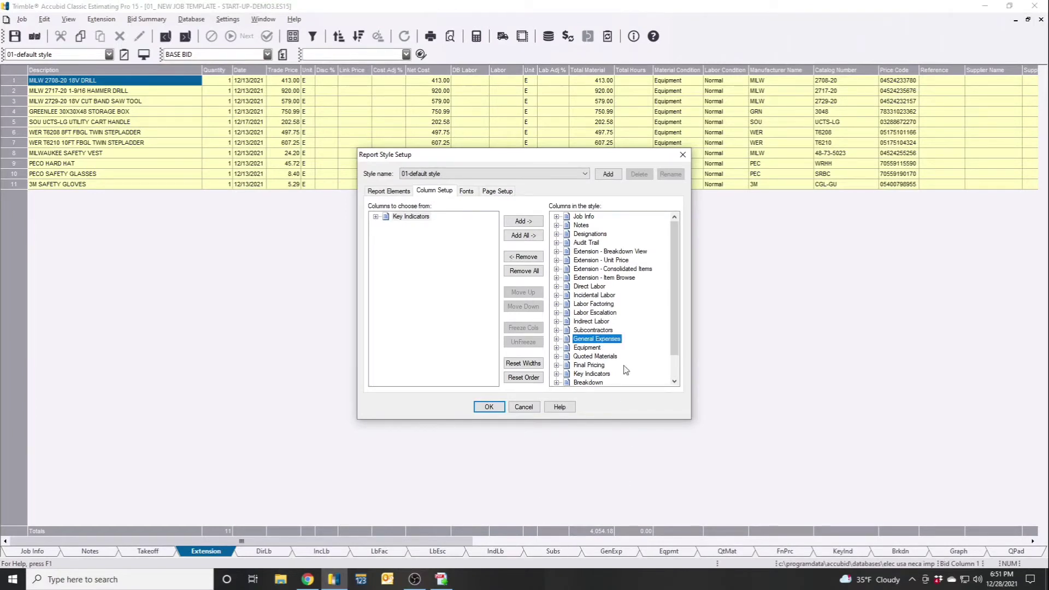
Review the remaining report sections from Equipment through Quotepad one by one, comparing them with the job's matching sheets.
left_click_drag(677, 329, 677, 351)
left_click(599, 321)
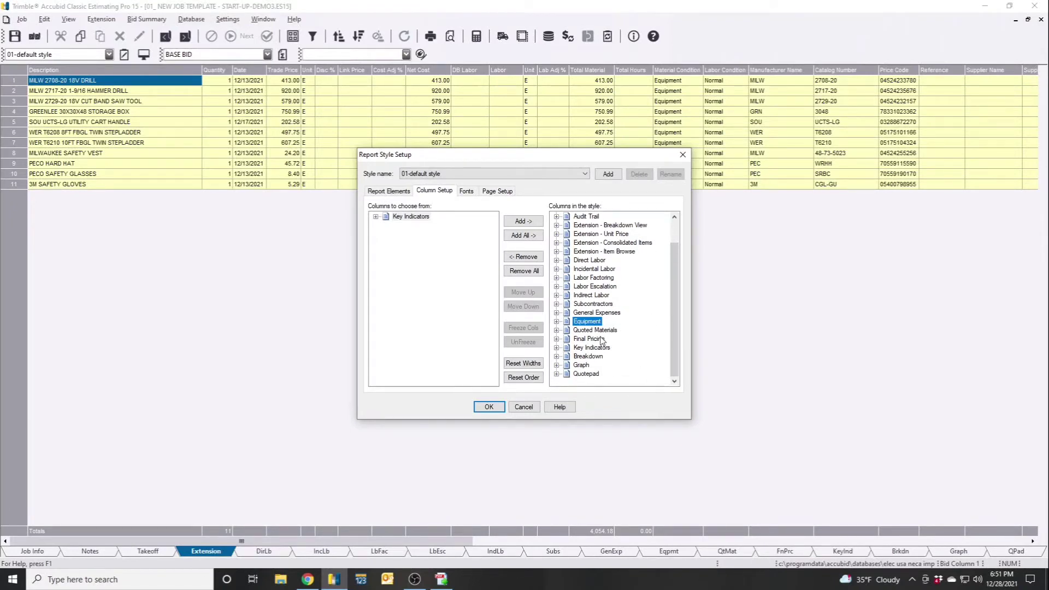
key("Down")
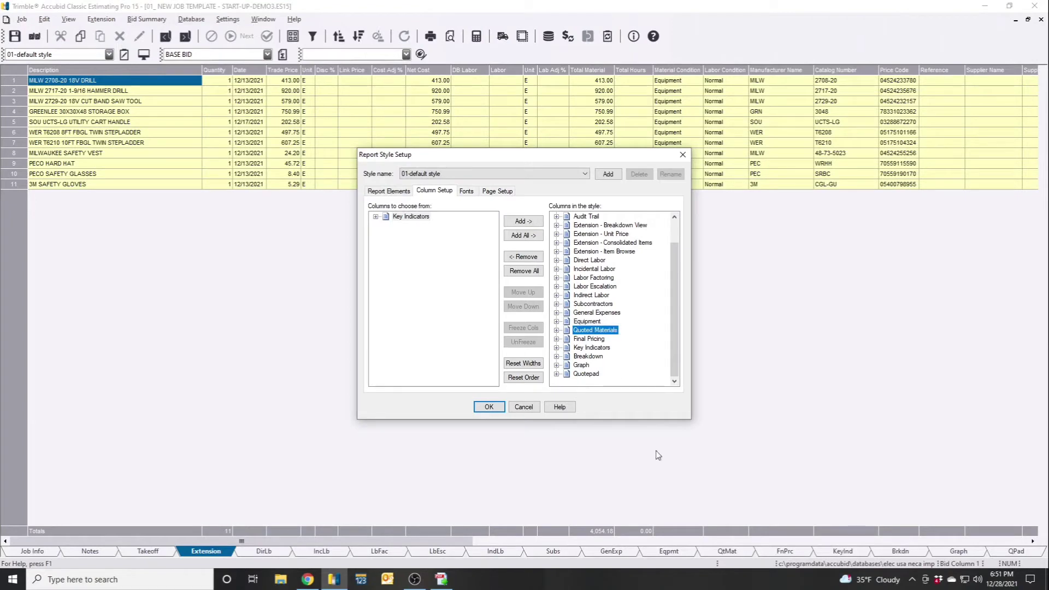
left_click(600, 341)
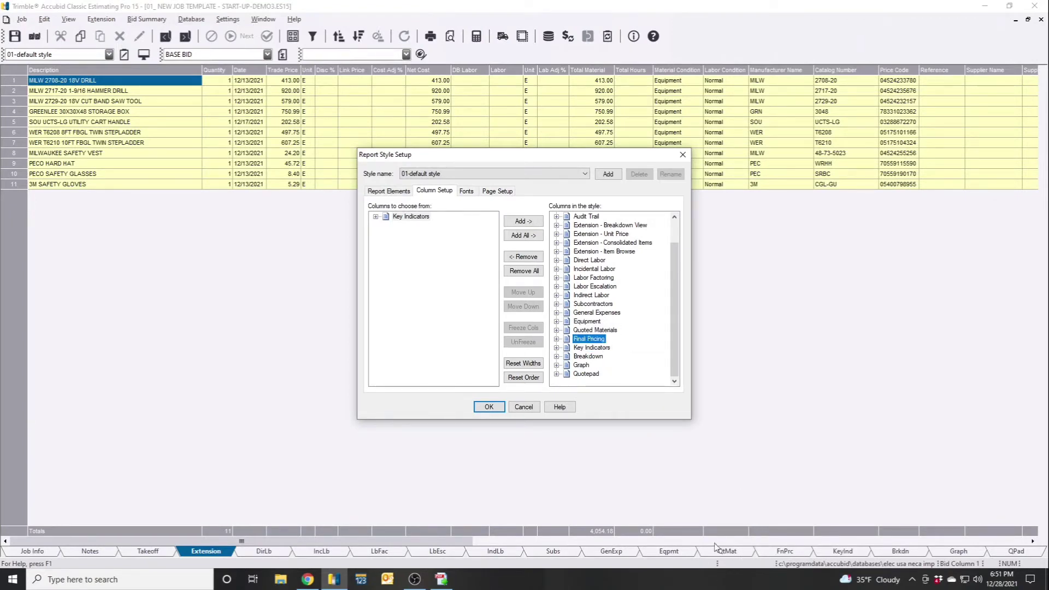
left_click(596, 349)
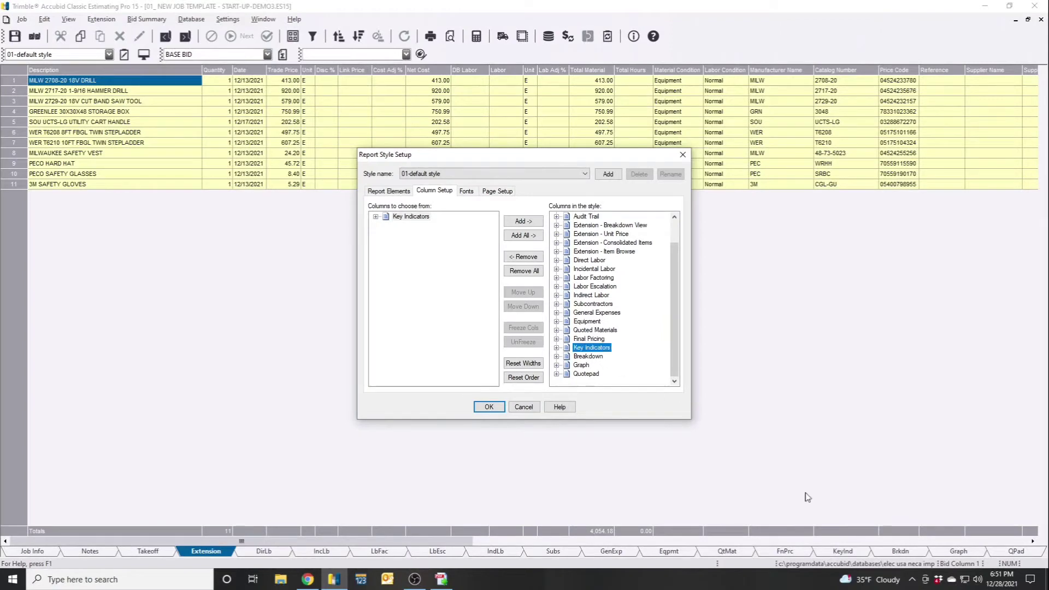
key("Down")
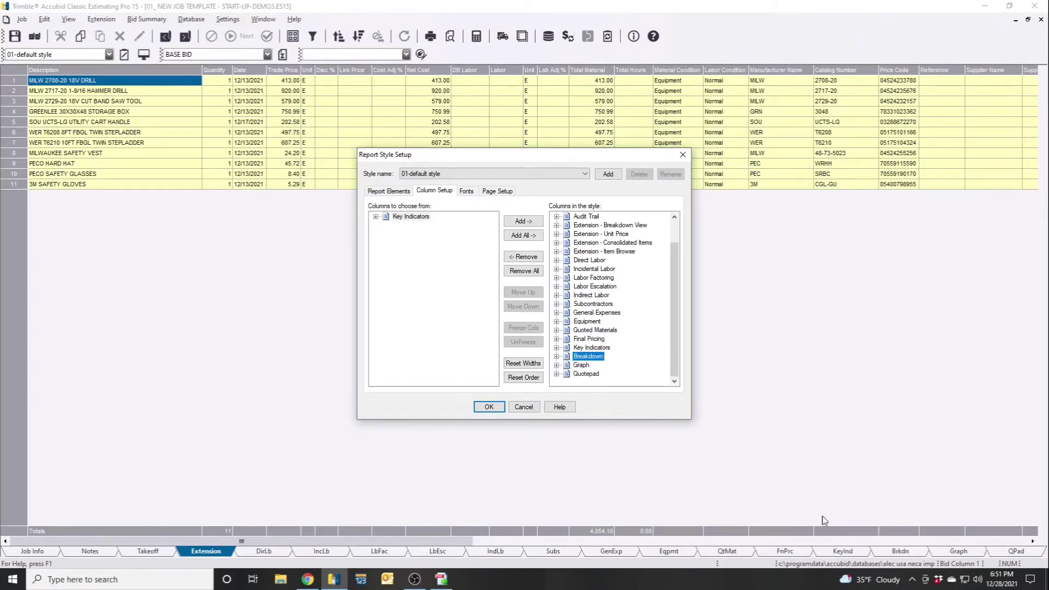
left_click(582, 367)
left_click(596, 376)
Add the remaining available Key Indicators columns to the 01-default style report and check that section's contents.
left_click_drag(503, 158, 414, 179)
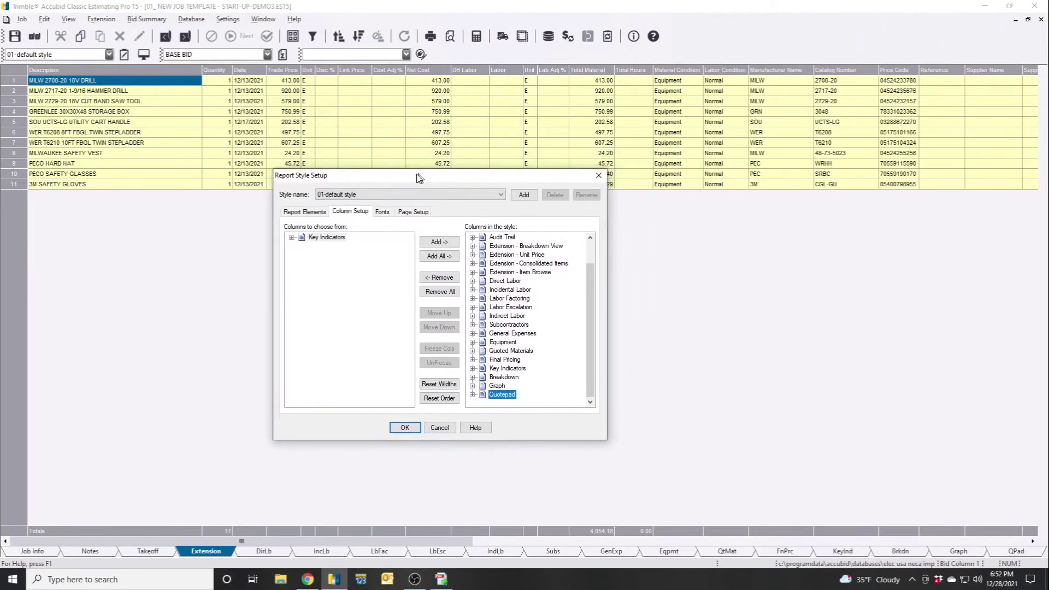
left_click(363, 319)
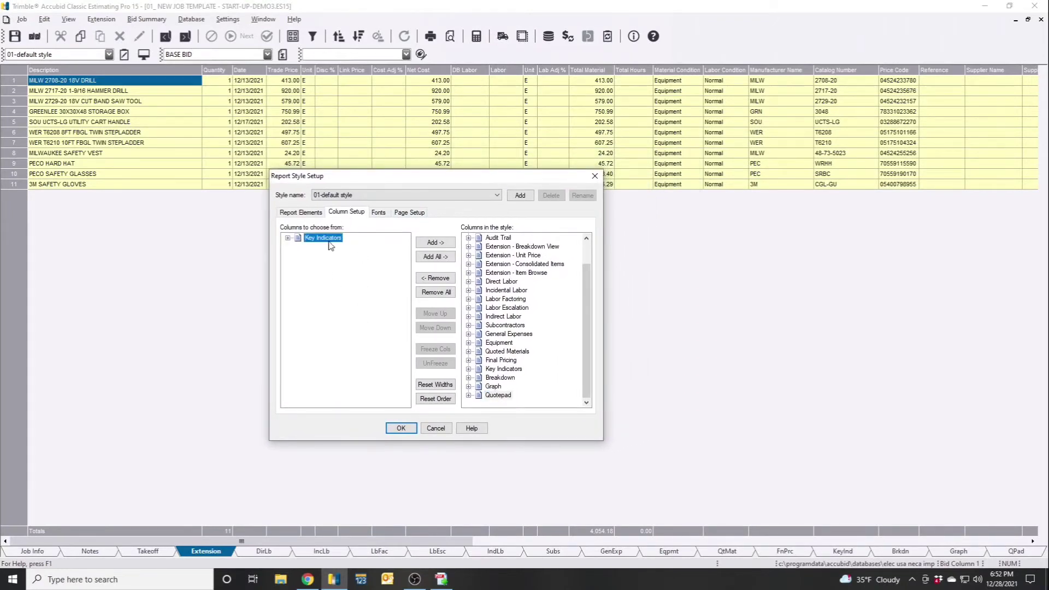
left_click(435, 243)
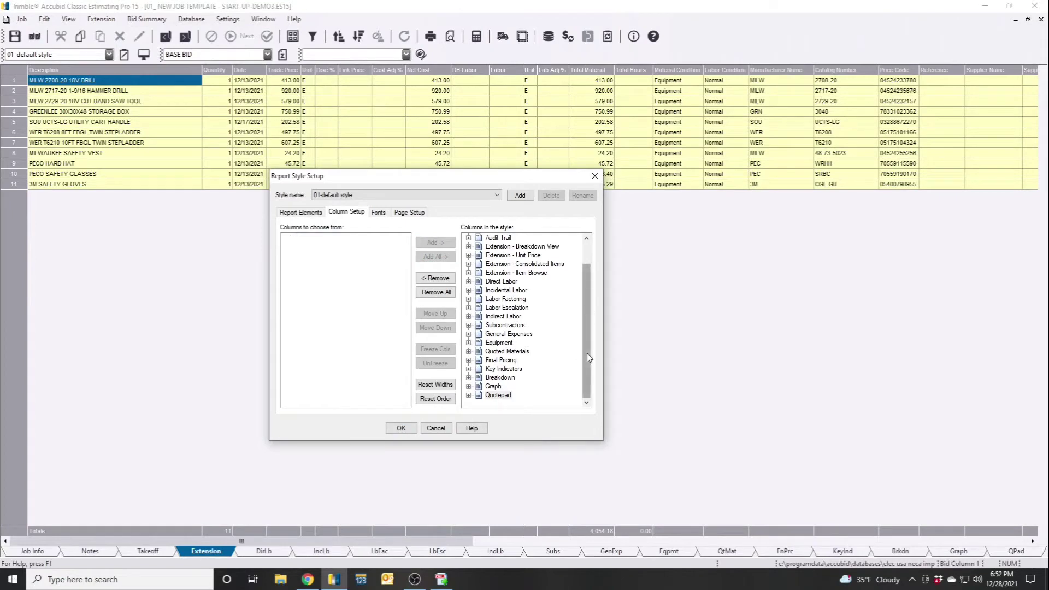
left_click(517, 370)
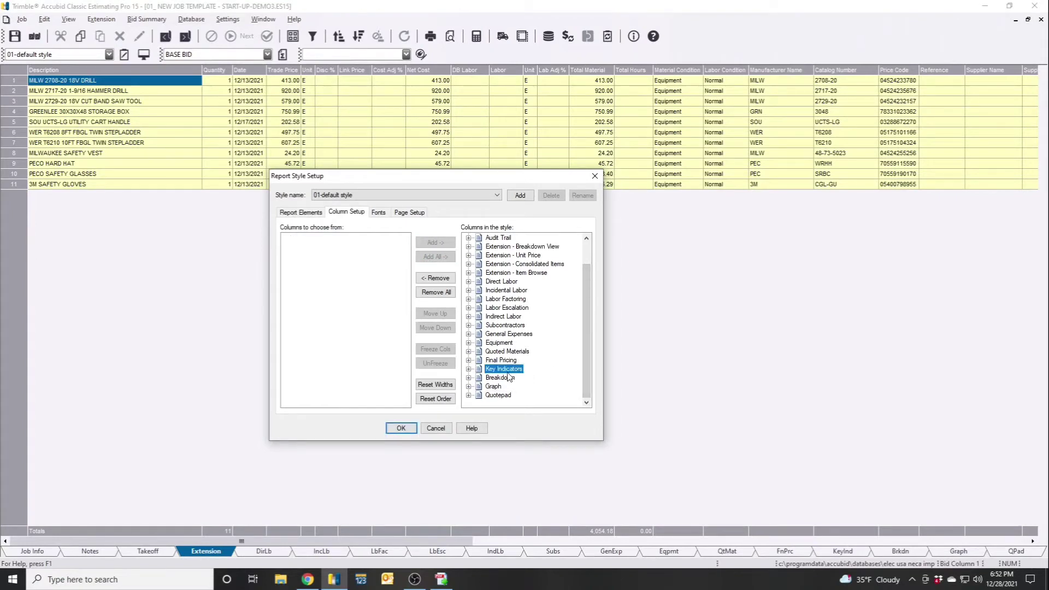
left_click(468, 369)
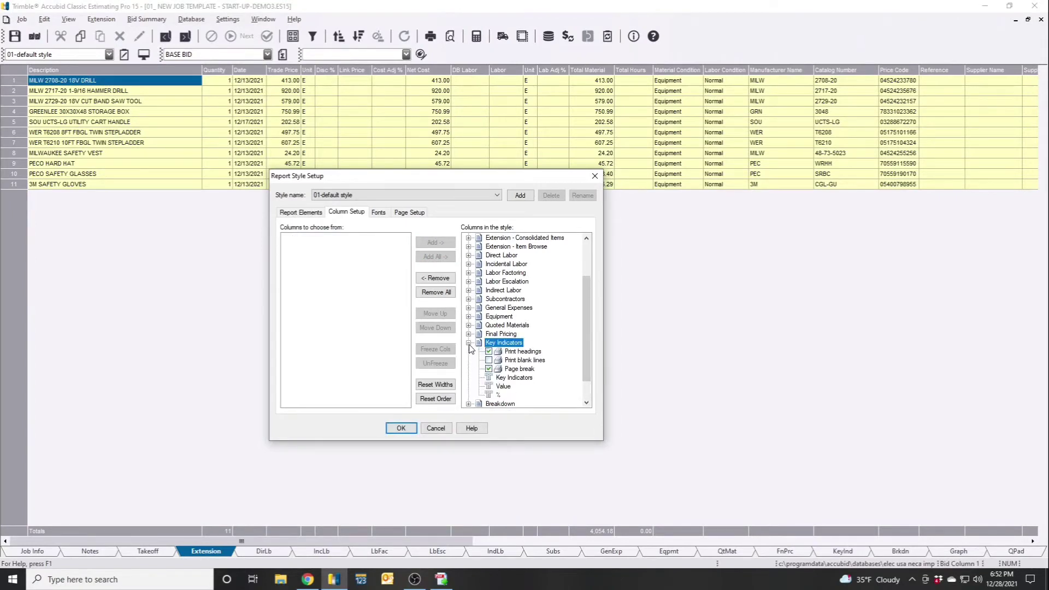
left_click(468, 343)
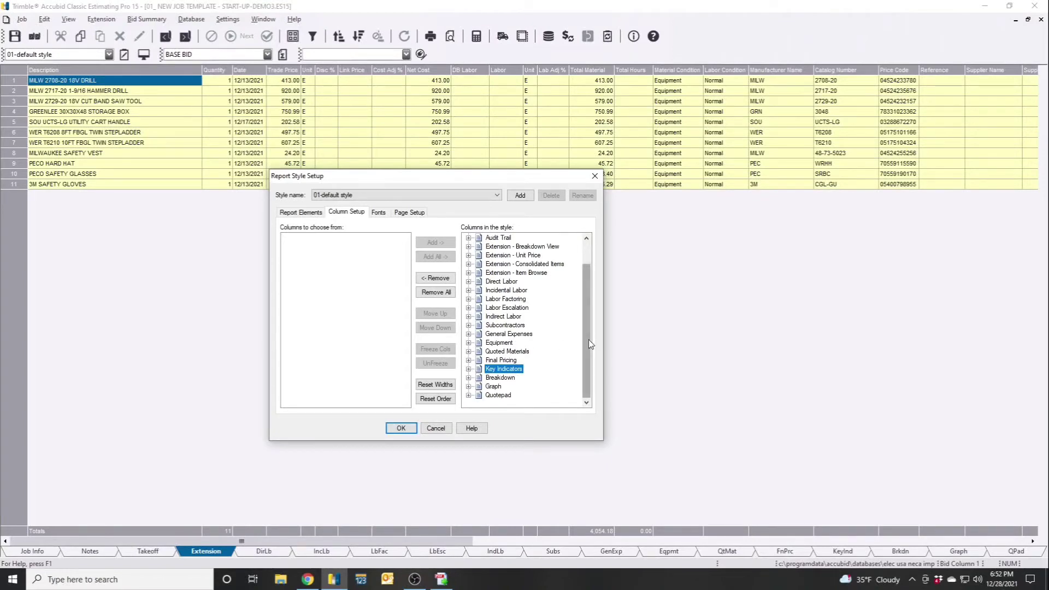
left_click_drag(588, 361, 596, 284)
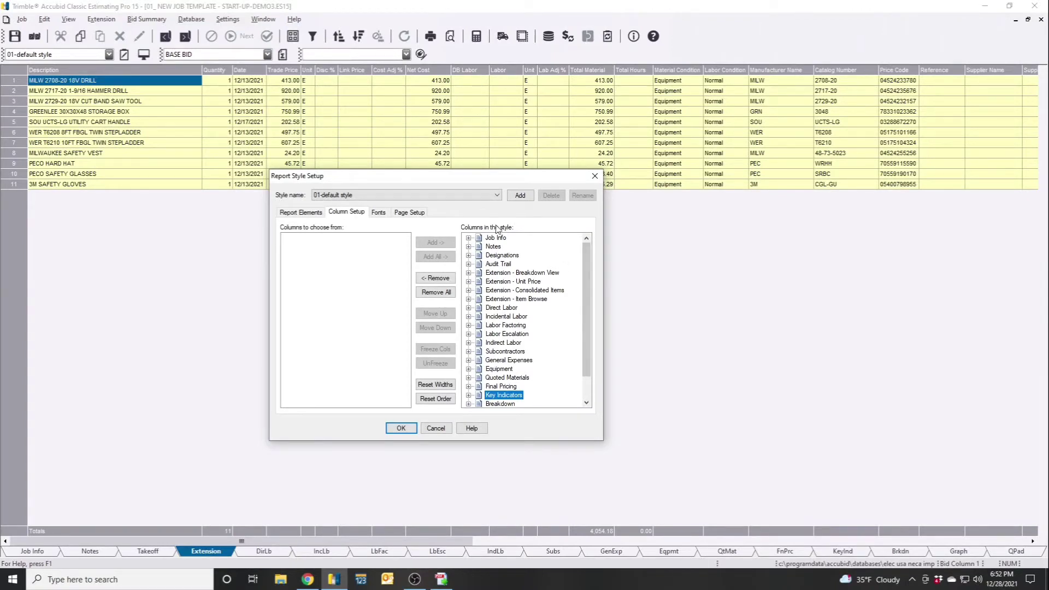
Create a new report style named test, copied from 01-default style.
left_click_drag(467, 177, 484, 156)
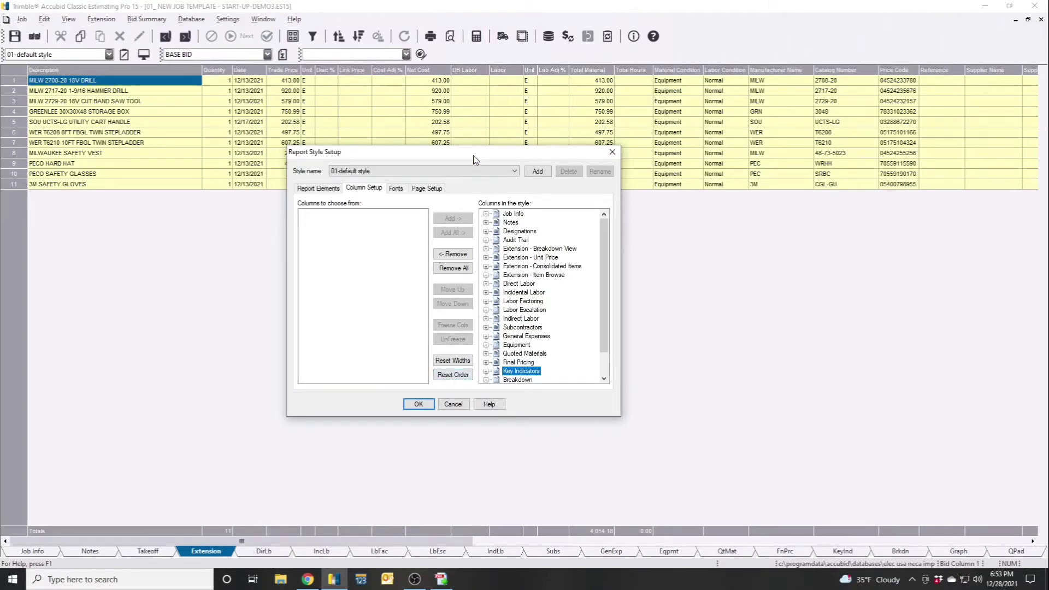
left_click_drag(474, 159, 464, 149)
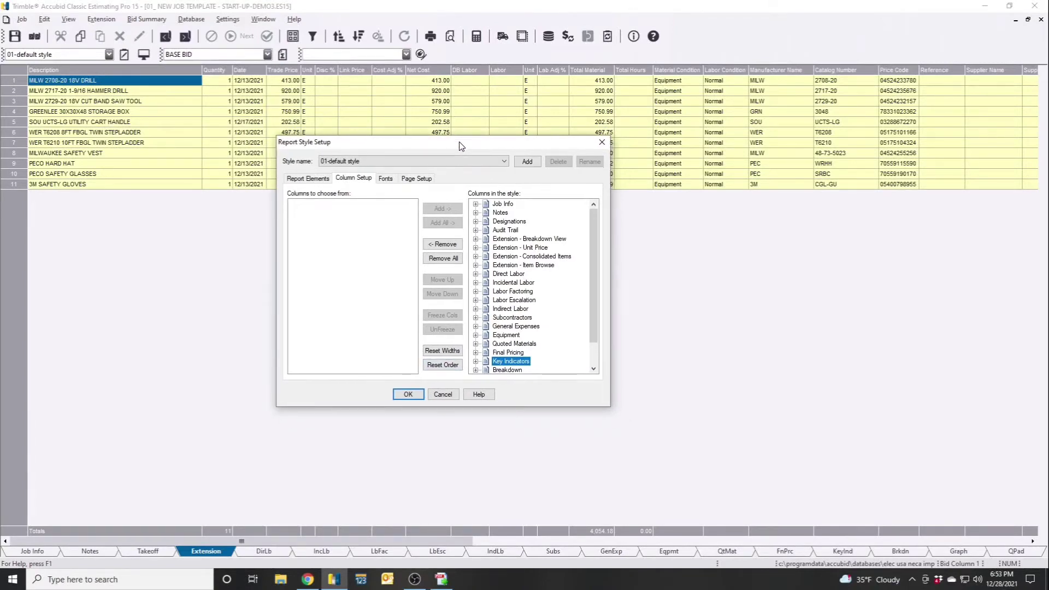
left_click(529, 162)
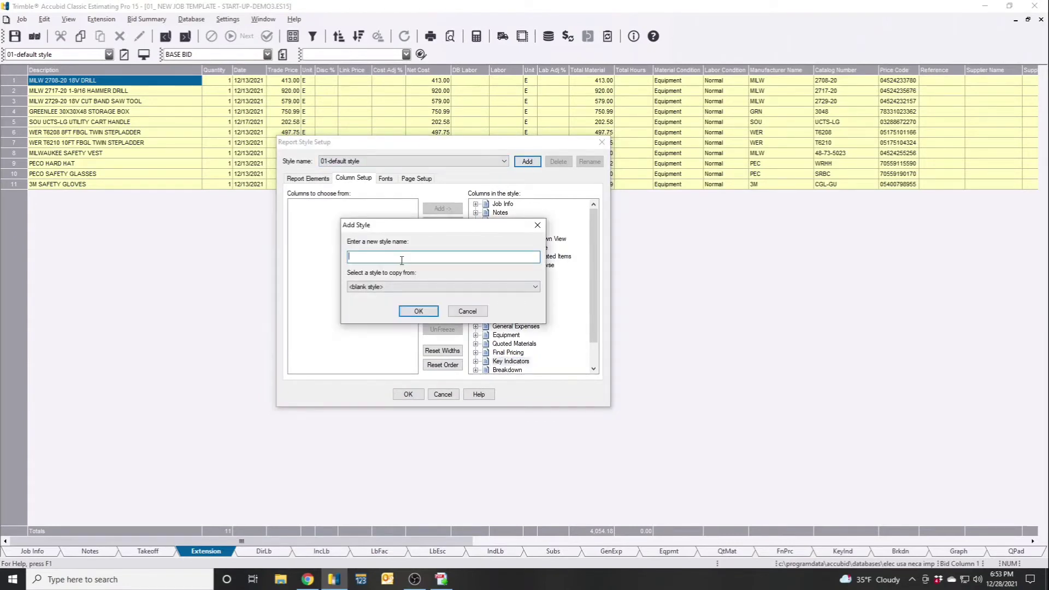
type("test")
left_click(415, 288)
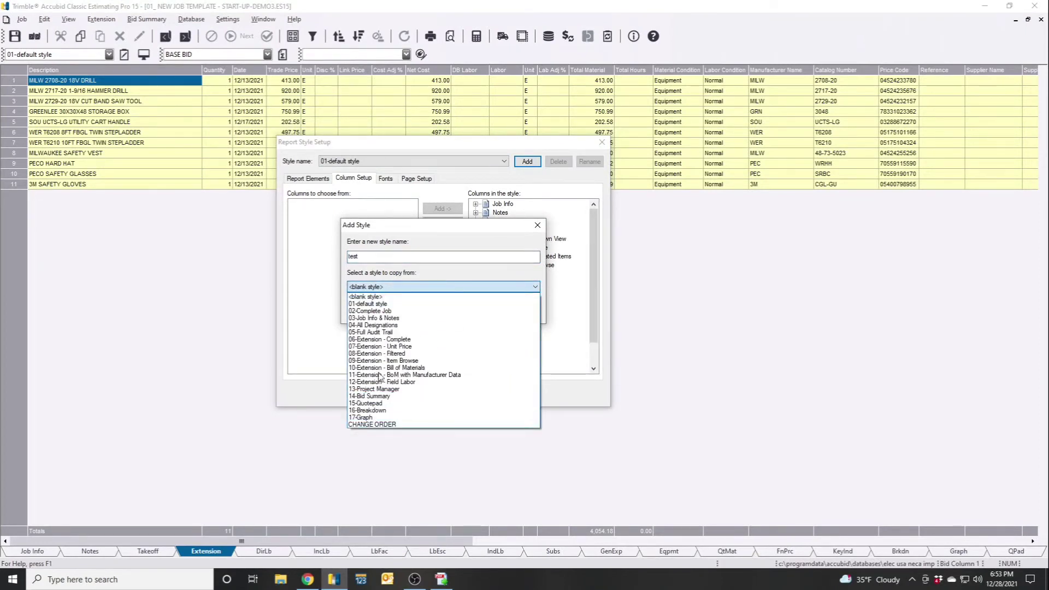
left_click(409, 304)
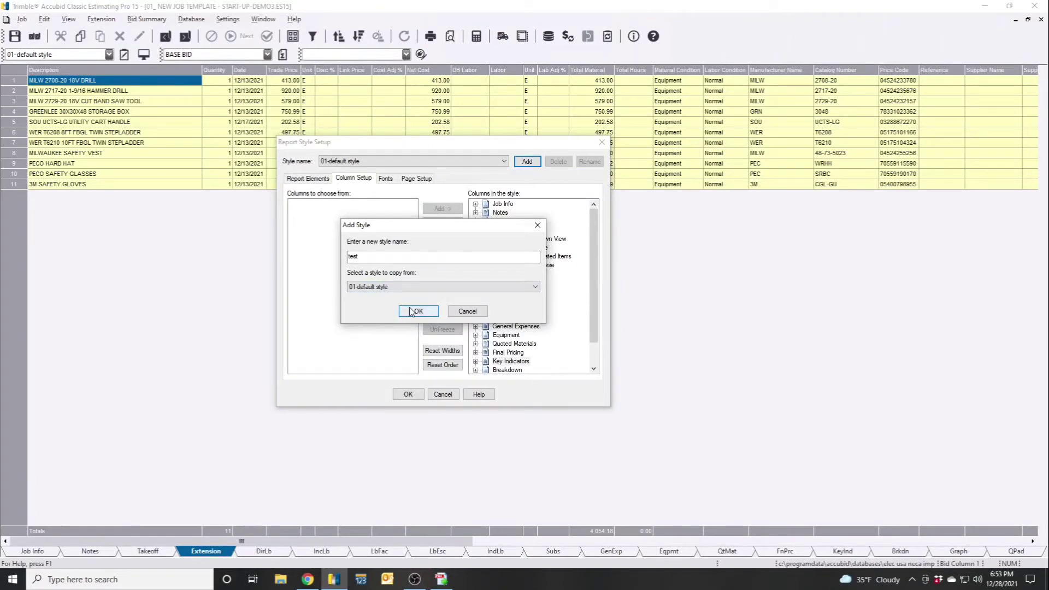
left_click(415, 311)
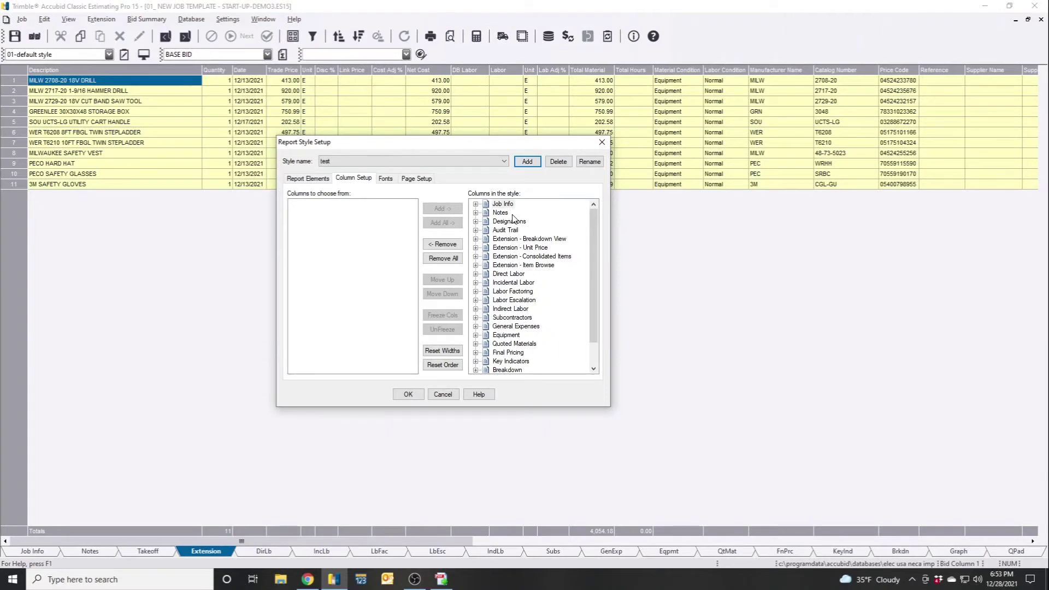
left_click_drag(492, 145, 477, 133)
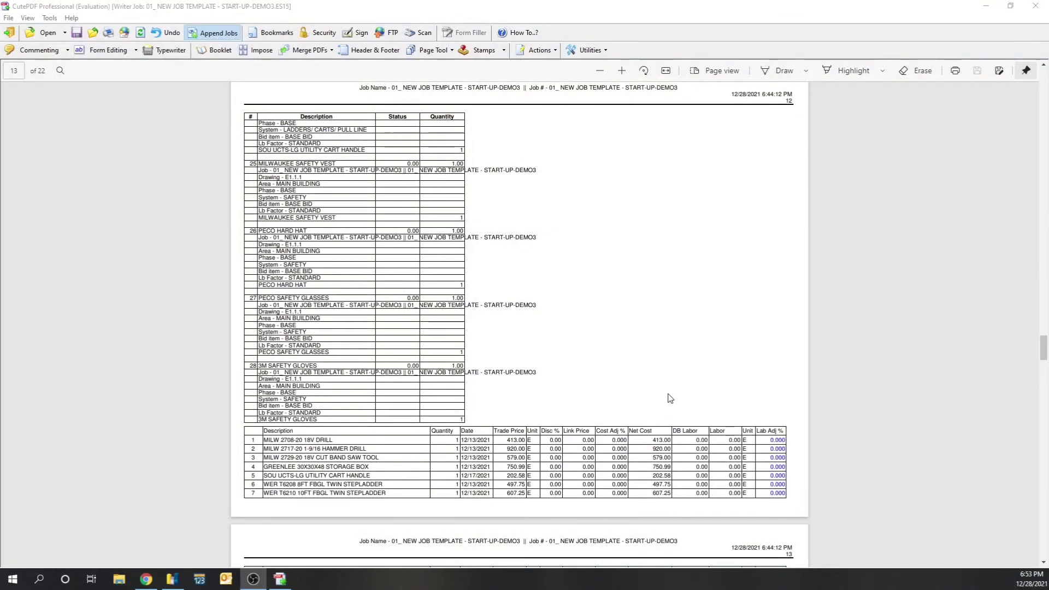
Switch to the printed report in CutePDF Professional and examine how the audit trail and Extension item tables are laid out across the pages.
scroll(656, 377, "down", 1)
scroll(650, 367, "down", 5)
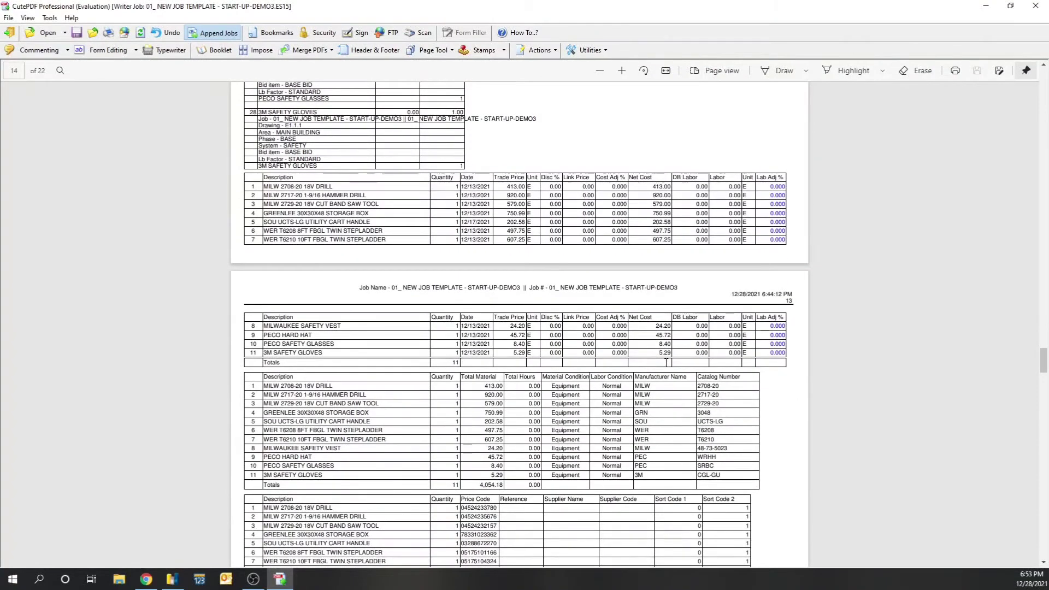
scroll(661, 363, "up", 7)
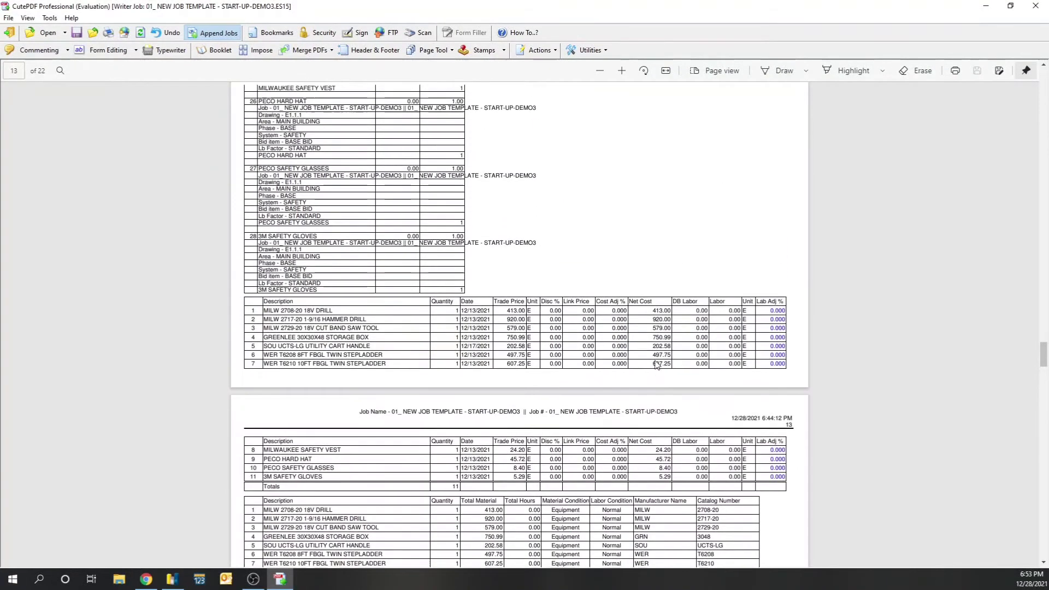
scroll(656, 366, "up", 2)
scroll(651, 366, "down", 7)
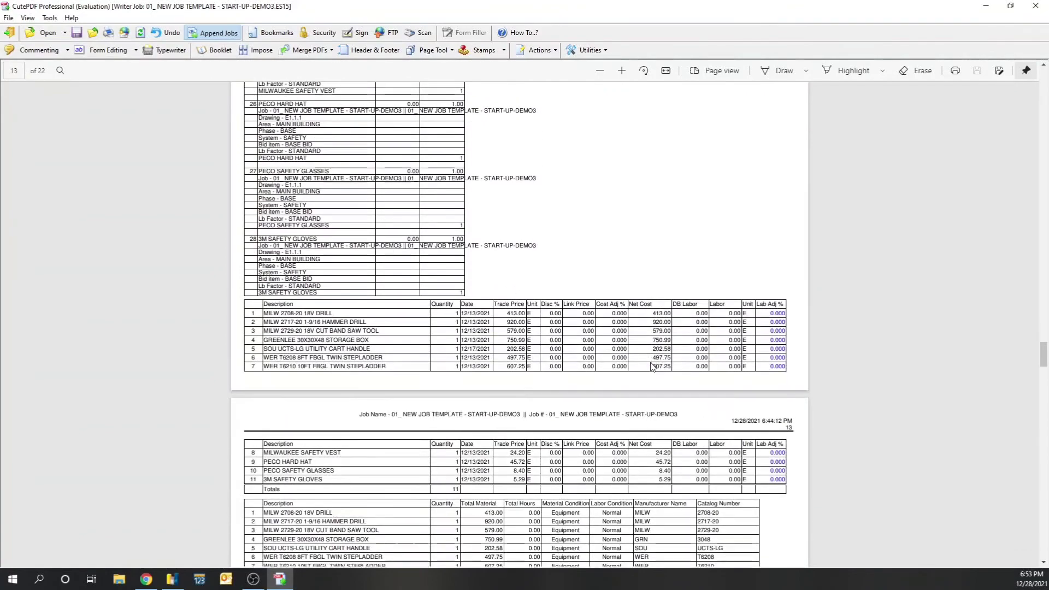
scroll(653, 367, "up", 10)
scroll(653, 367, "up", 20)
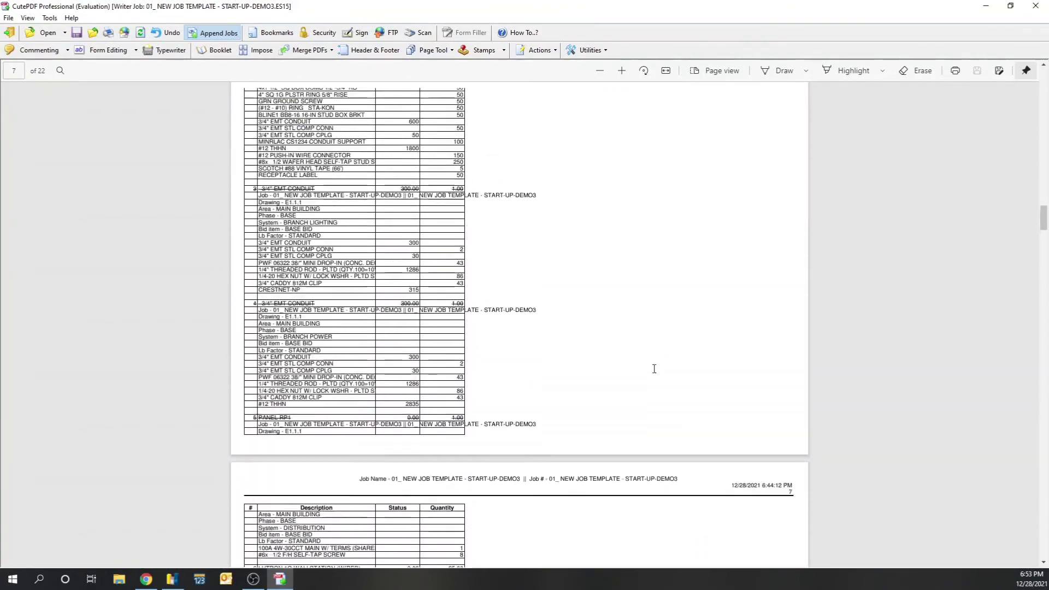
scroll(654, 368, "down", 20)
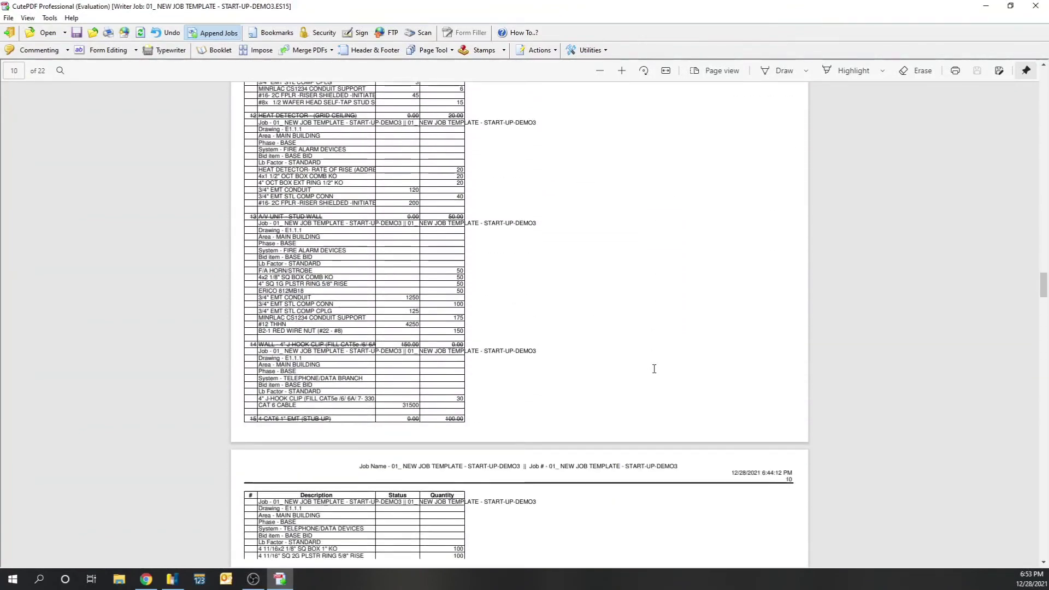
scroll(654, 369, "down", 20)
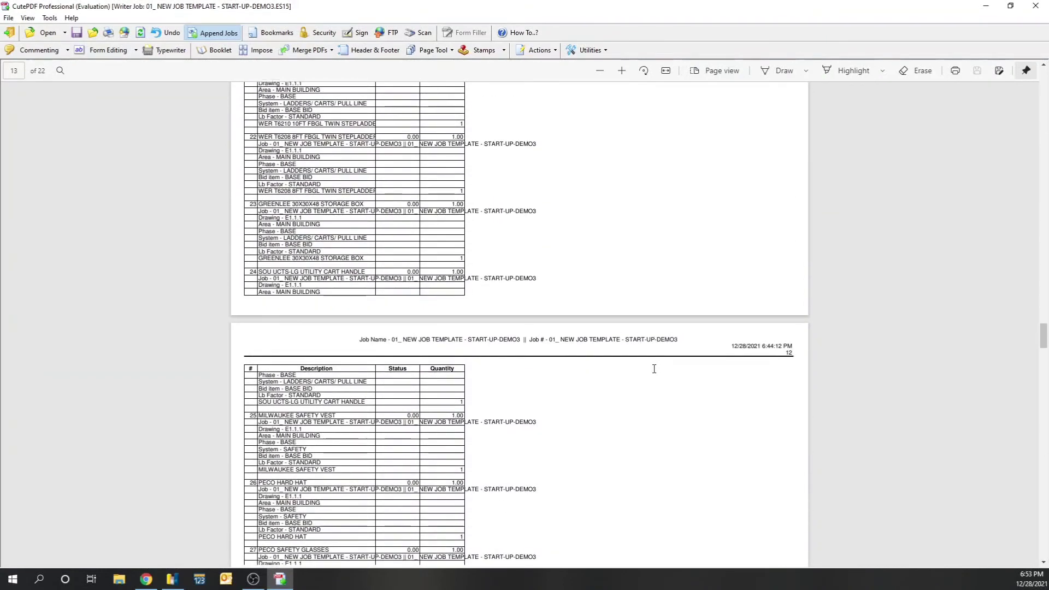
scroll(654, 369, "down", 3)
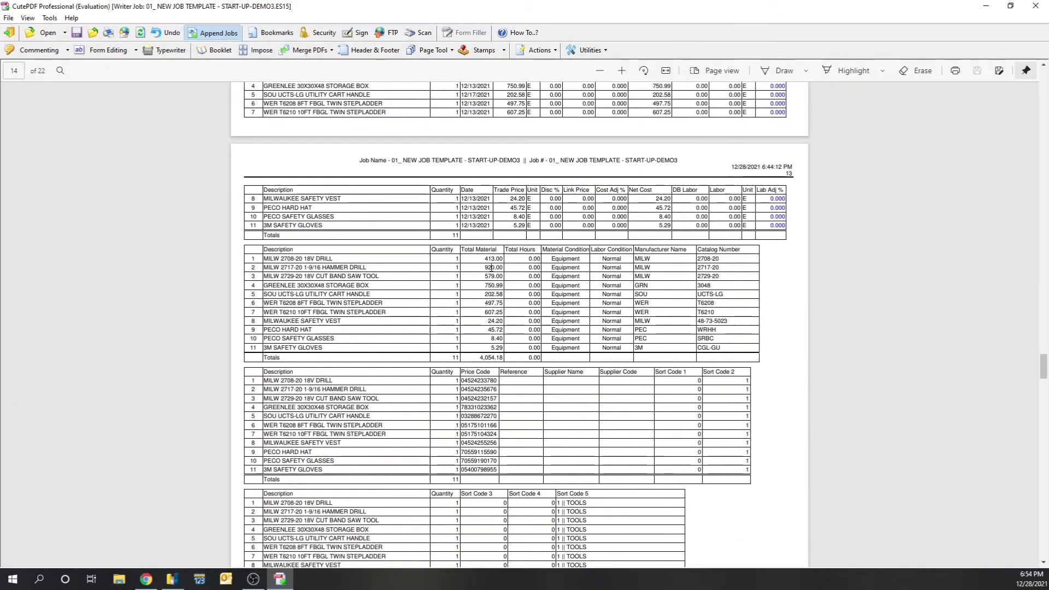
scroll(616, 348, "down", 20)
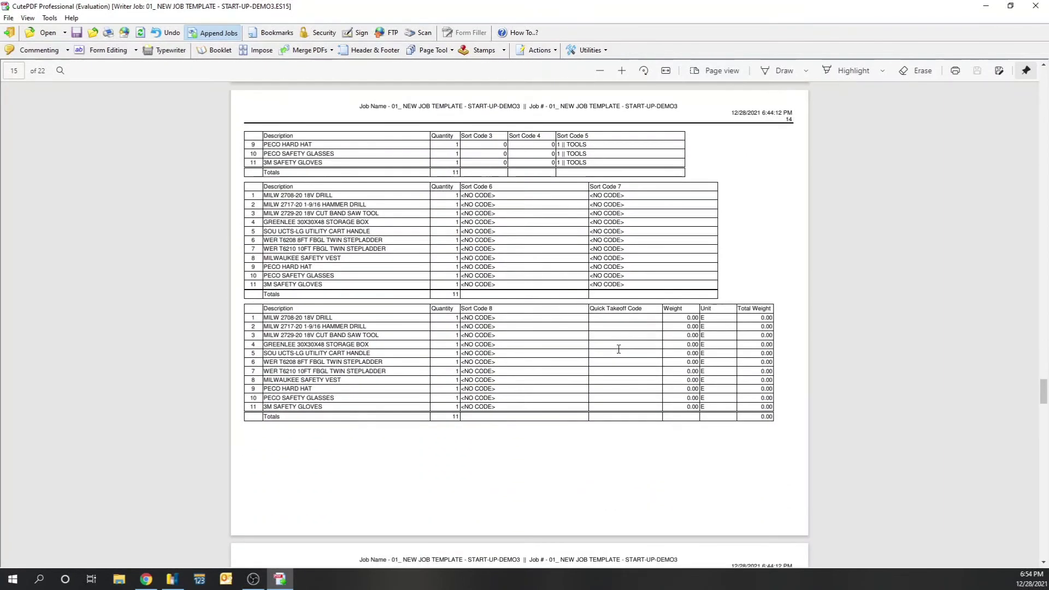
Examine the Incidental Labor, General Expenses, Final Pricing, Key Indicators and system breakdown tables in the printed report.
scroll(618, 349, "down", 5)
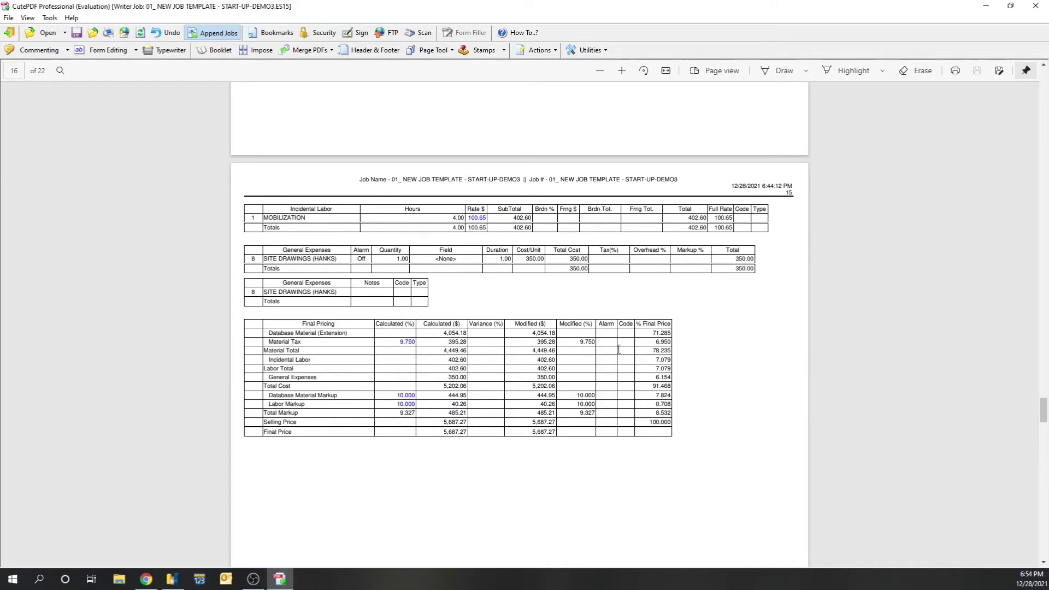
scroll(610, 317, "down", 5)
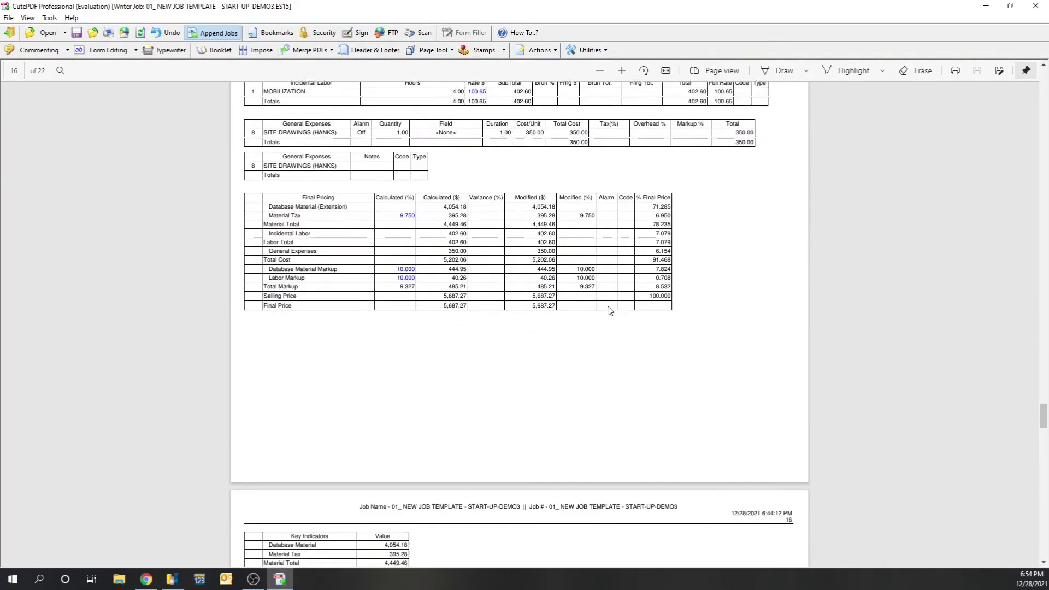
scroll(601, 312, "up", 5)
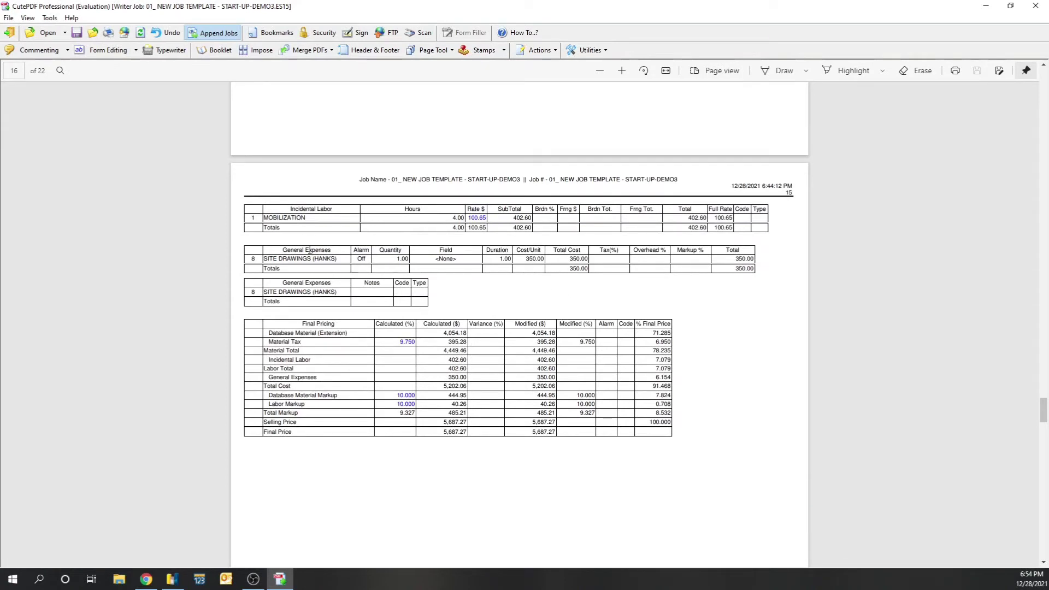
scroll(553, 288, "down", 3)
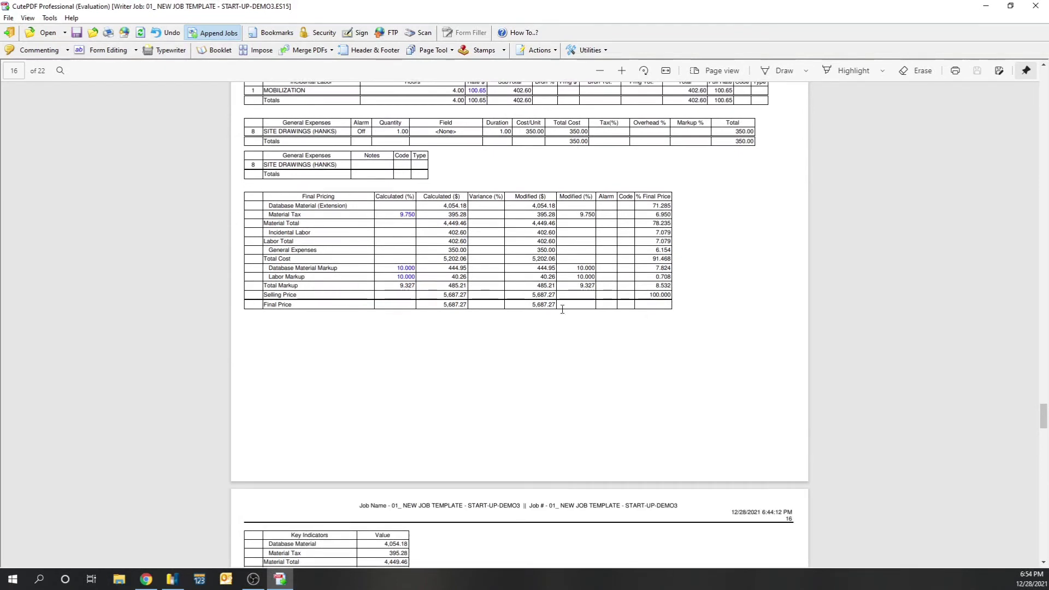
scroll(633, 250, "down", 6)
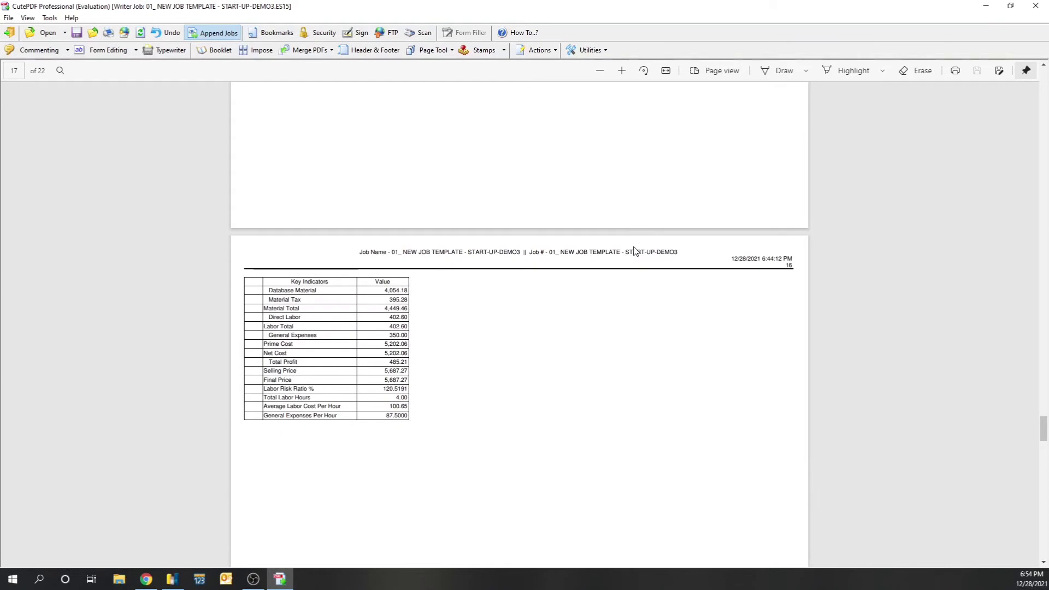
scroll(633, 250, "down", 13)
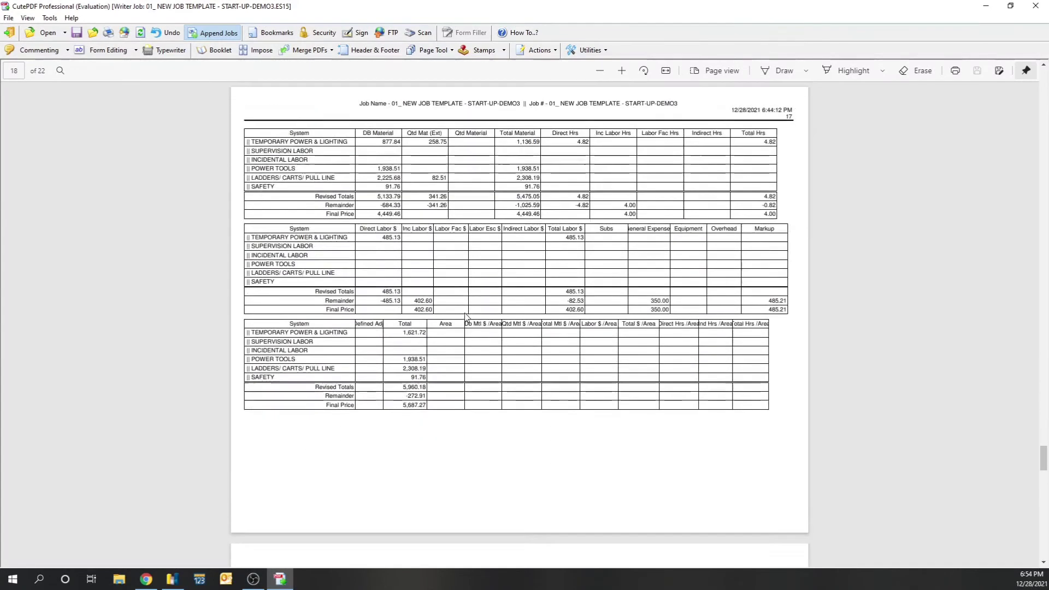
scroll(508, 337, "up", 1)
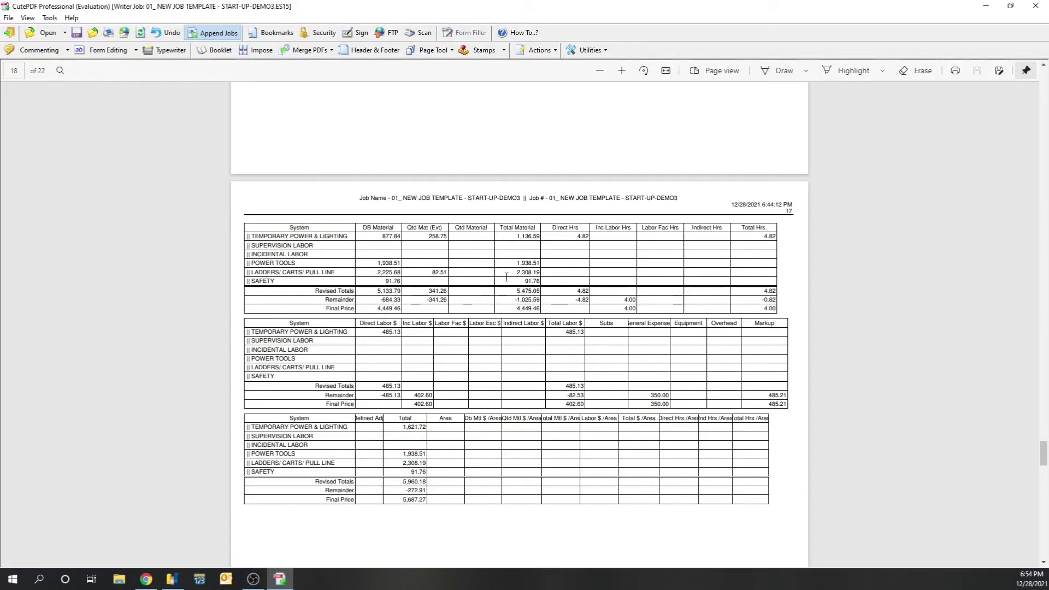
scroll(675, 353, "down", 3)
scroll(675, 353, "down", 3)
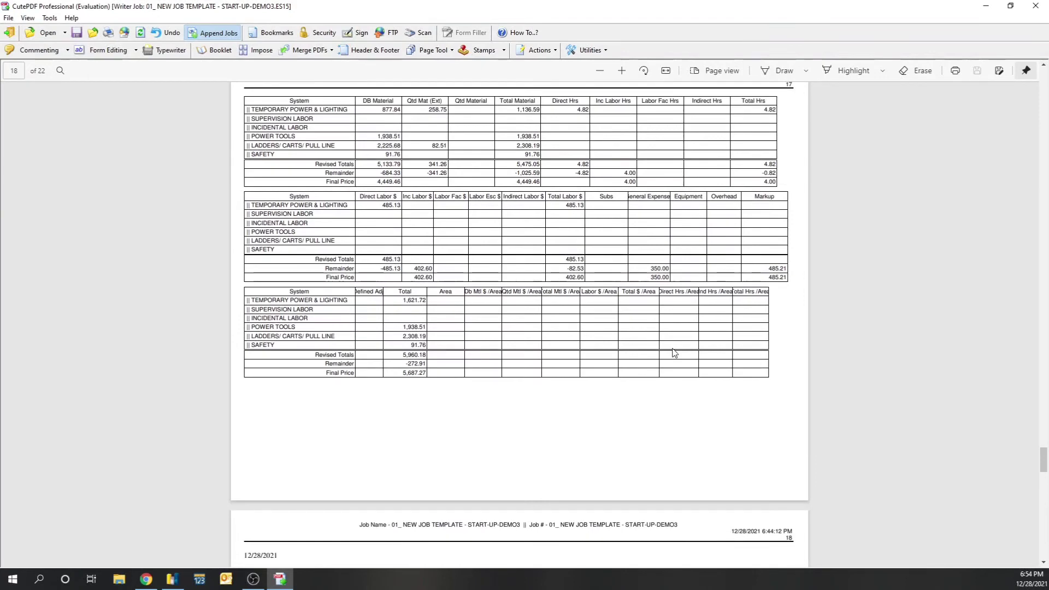
Examine the proposal letter page with its general conditions and signature lines in the printed report.
scroll(674, 353, "down", 5)
scroll(674, 353, "down", 3)
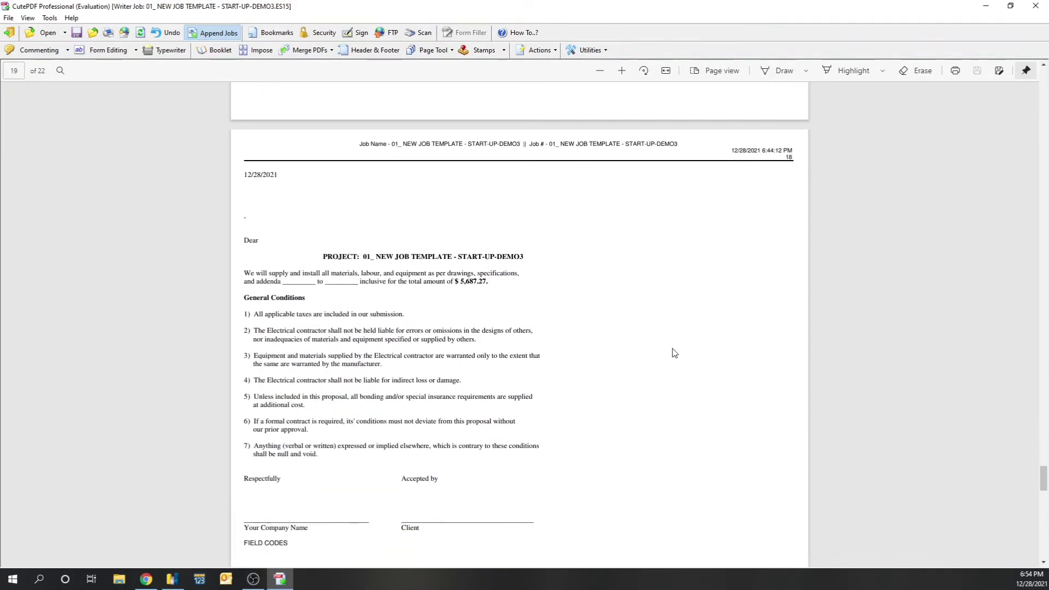
scroll(674, 355, "down", 3)
scroll(673, 358, "up", 3)
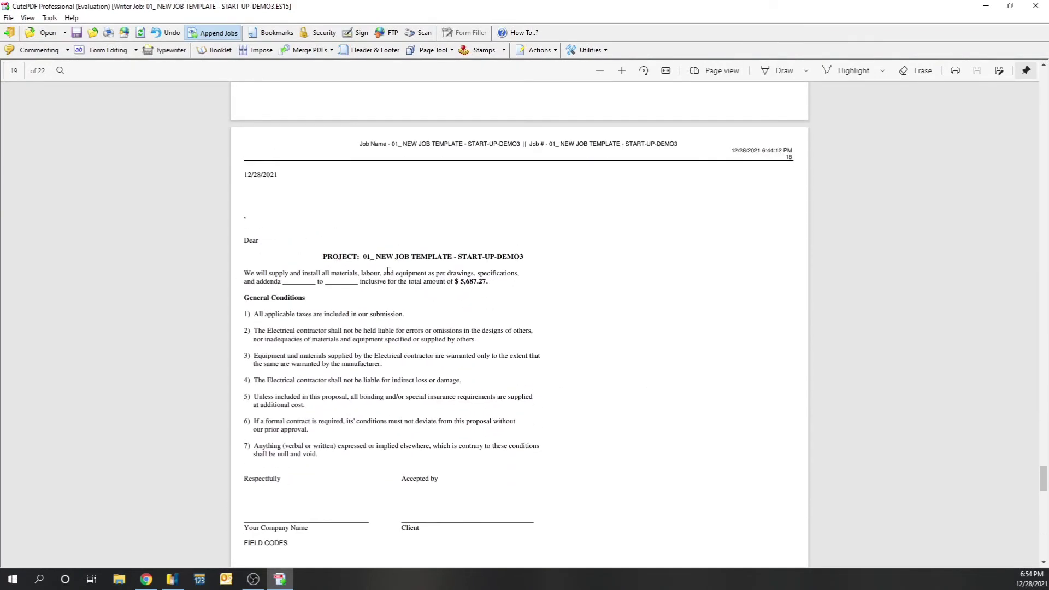
Examine the field codes pages of the printed report, from job and client data through Final Pricing and Price Summary values.
scroll(580, 337, "down", 9)
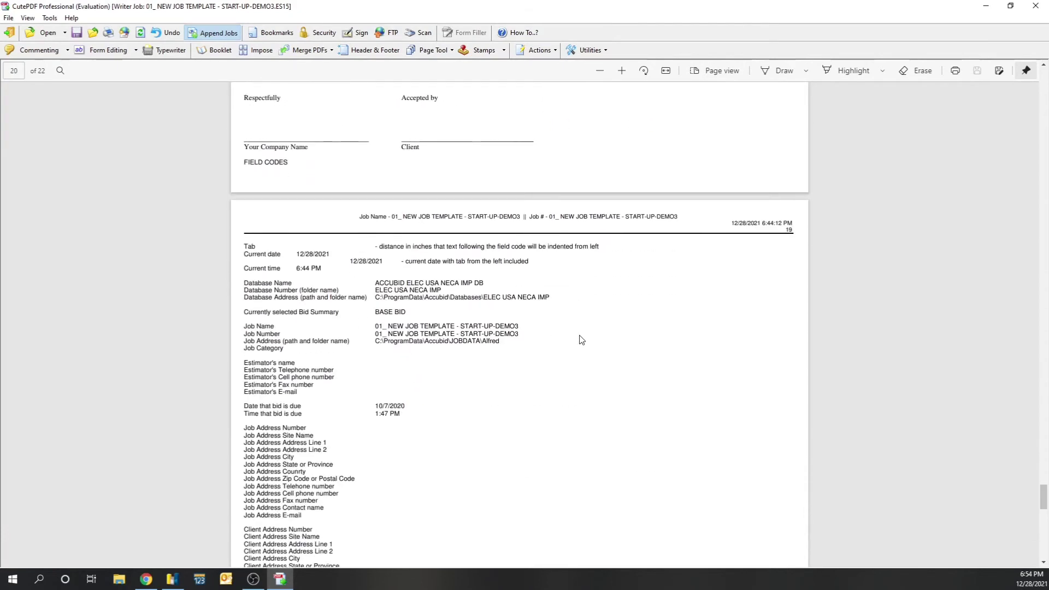
scroll(581, 339, "down", 3)
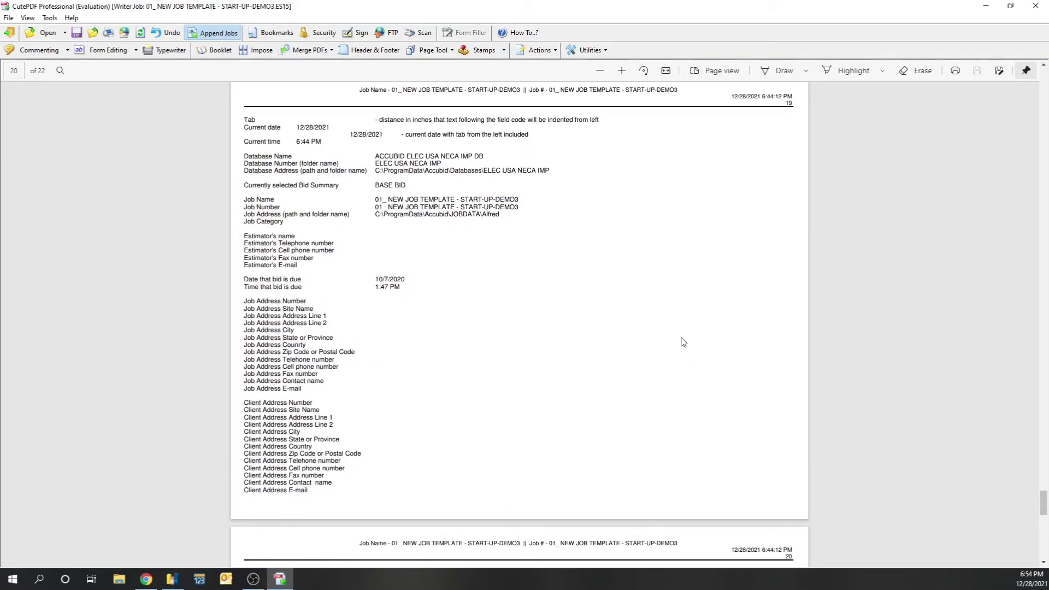
scroll(683, 342, "down", 6)
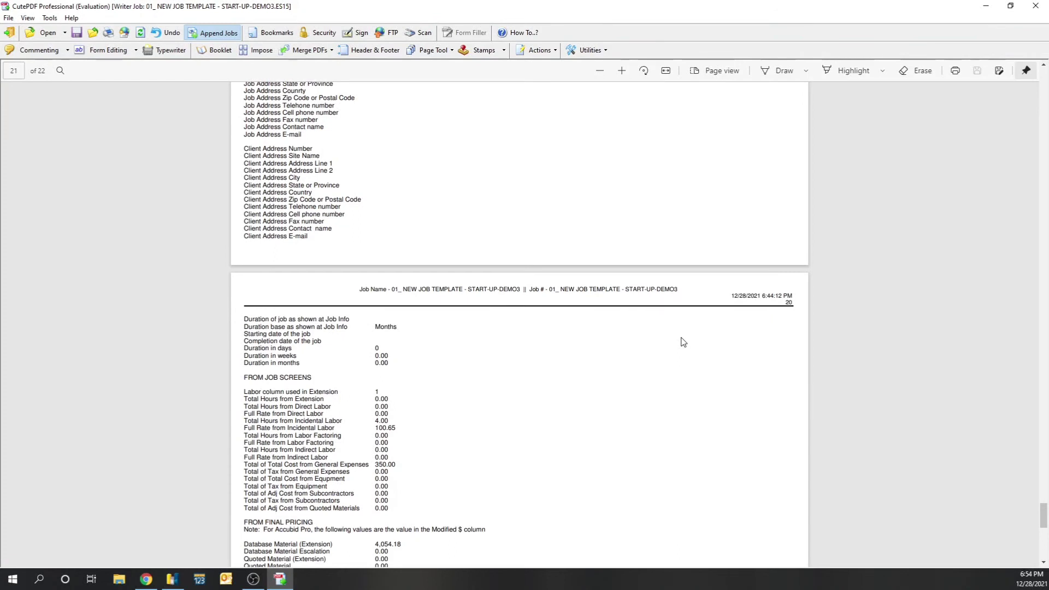
scroll(683, 342, "up", 6)
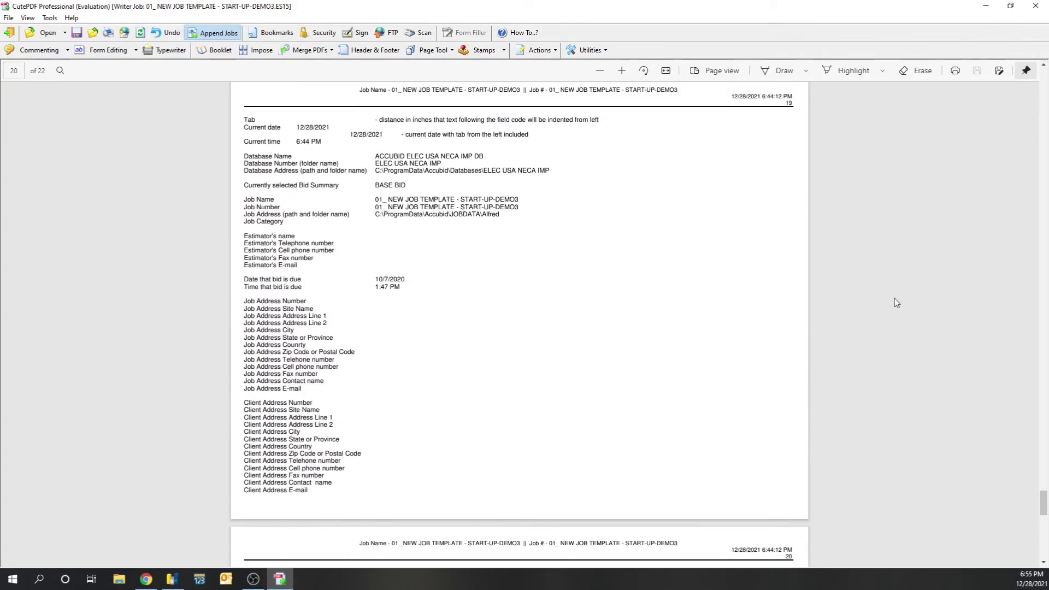
key("alt+Tab")
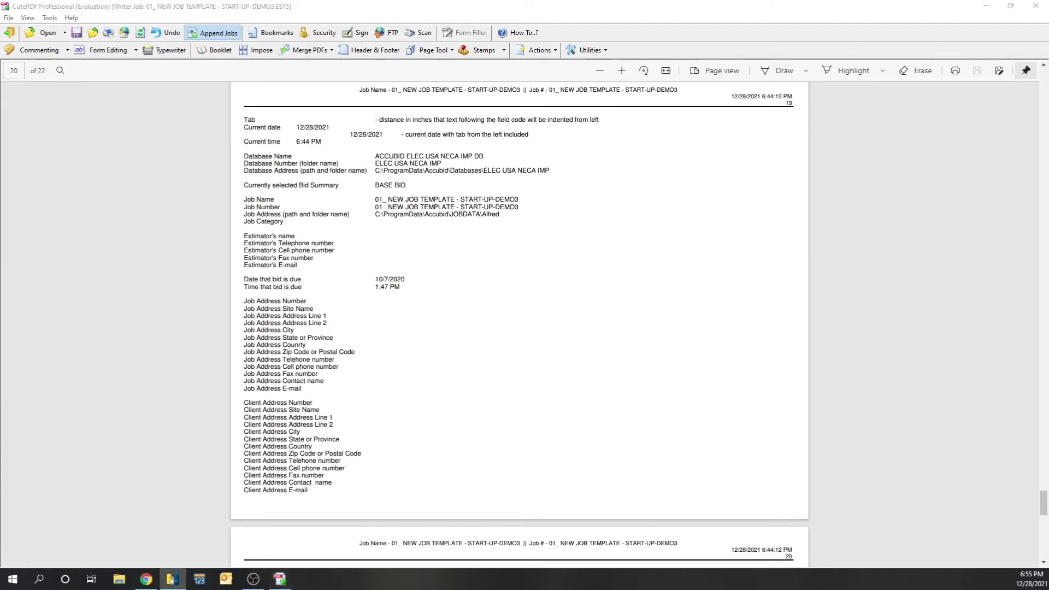
scroll(456, 416, "down", 19)
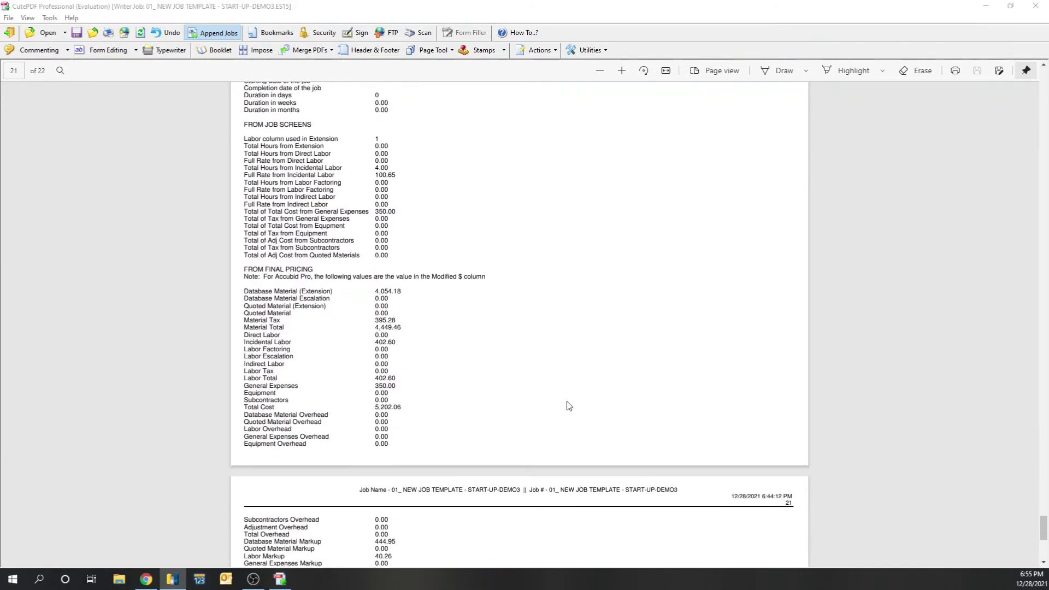
scroll(568, 407, "down", 1)
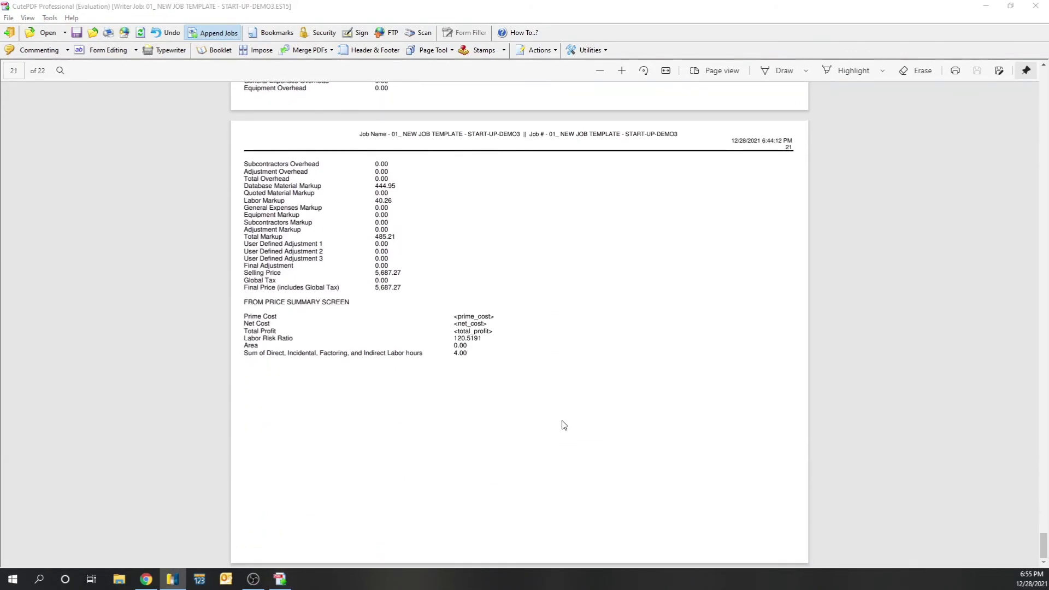
scroll(568, 437, "up", 2)
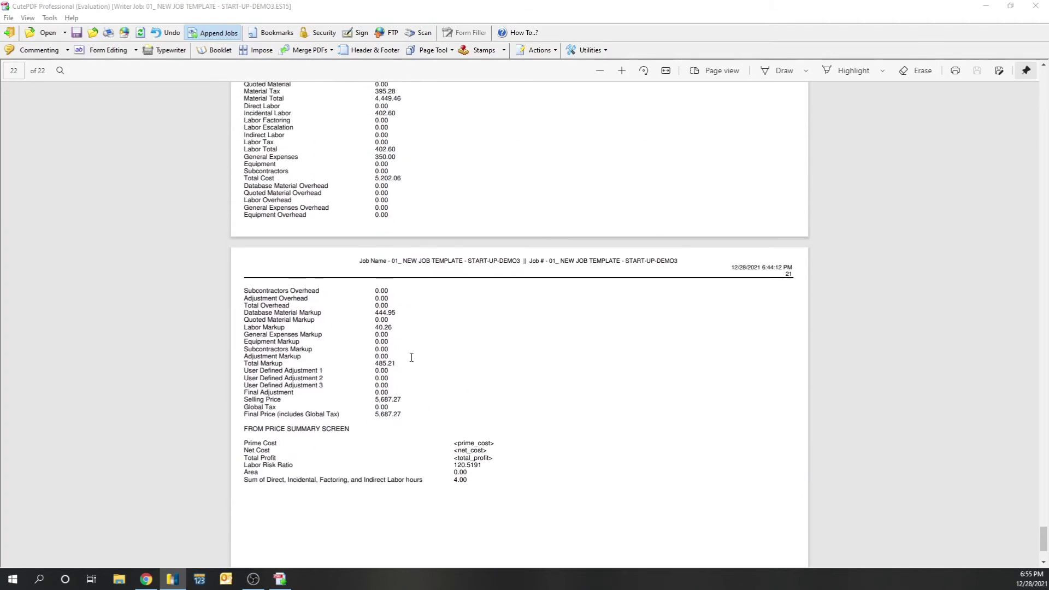
scroll(433, 408, "up", 15)
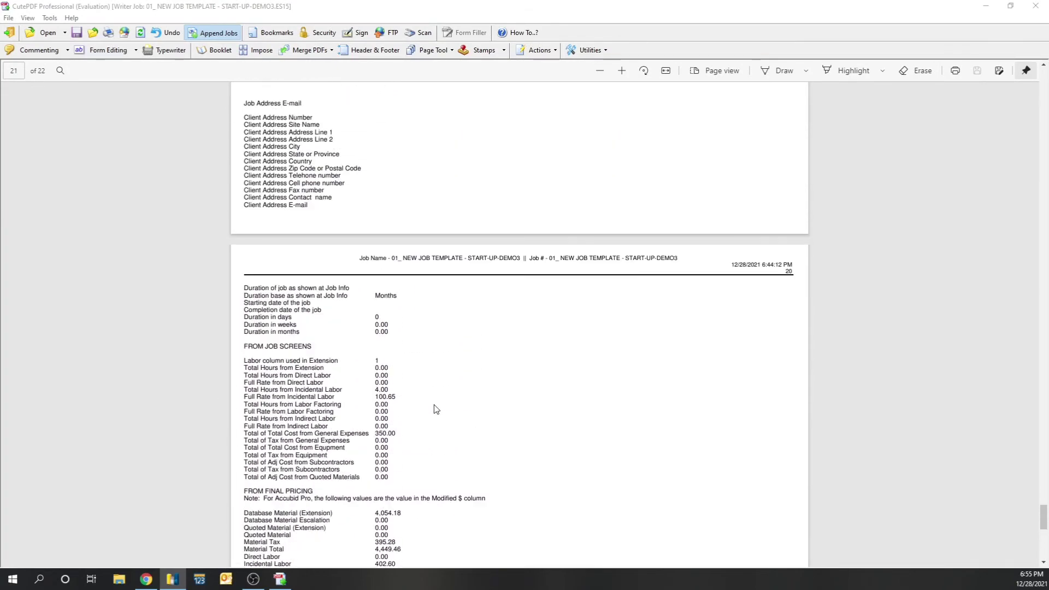
scroll(436, 409, "up", 6)
scroll(444, 407, "down", 8)
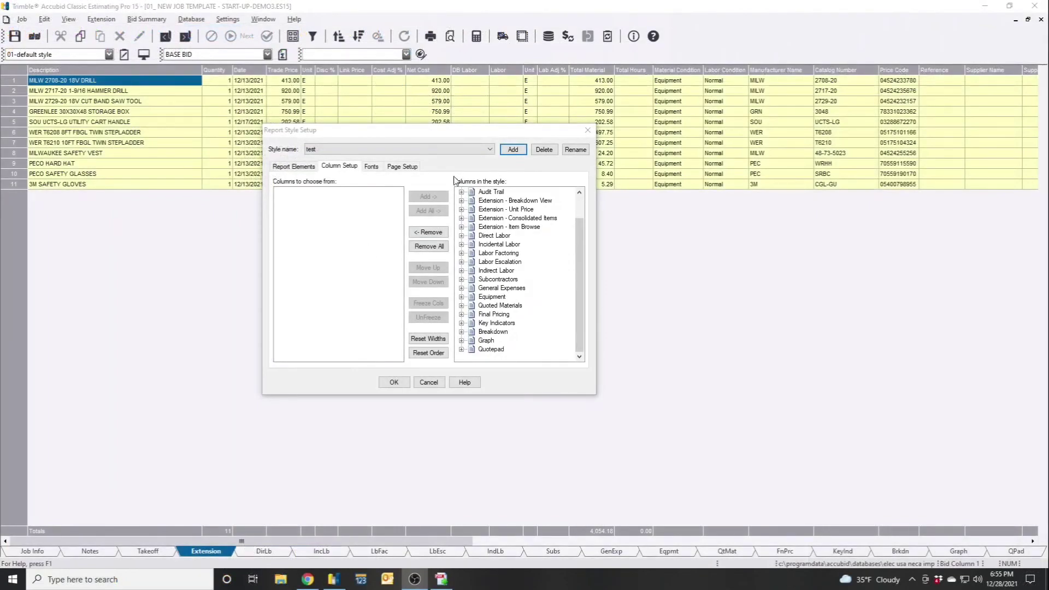
Switch back to Accubid and review the test report style's font, font style and size options and the list of report styles.
left_click_drag(444, 133, 401, 185)
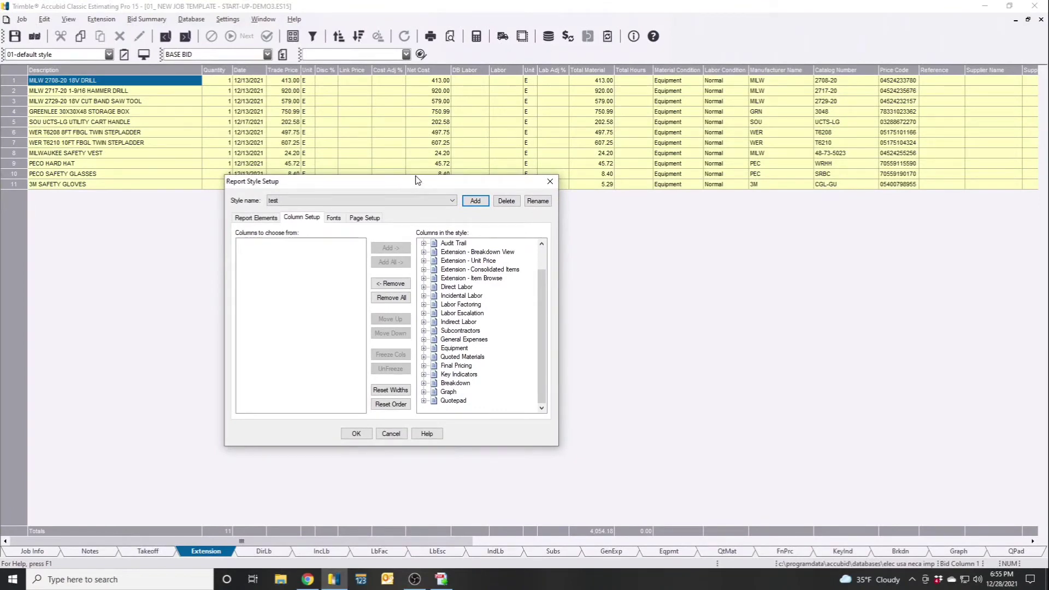
left_click(340, 219)
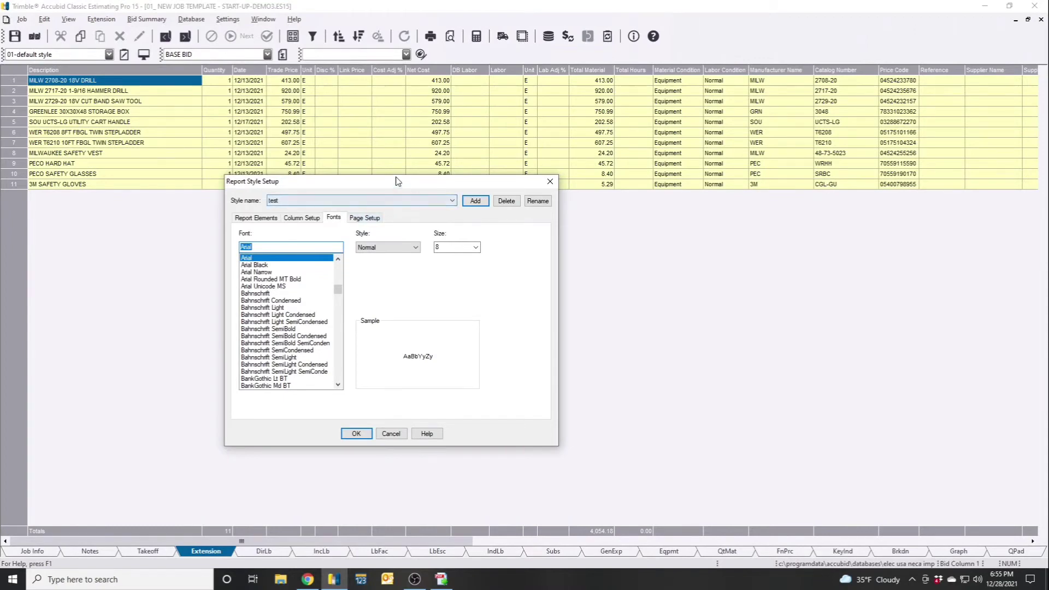
left_click_drag(397, 180, 381, 144)
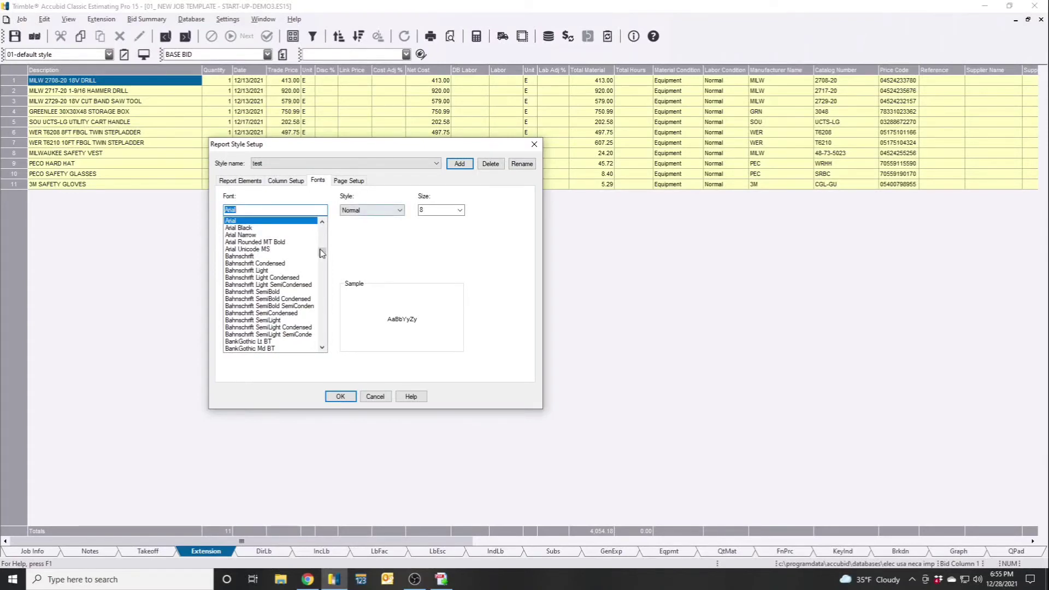
left_click_drag(322, 251, 322, 229)
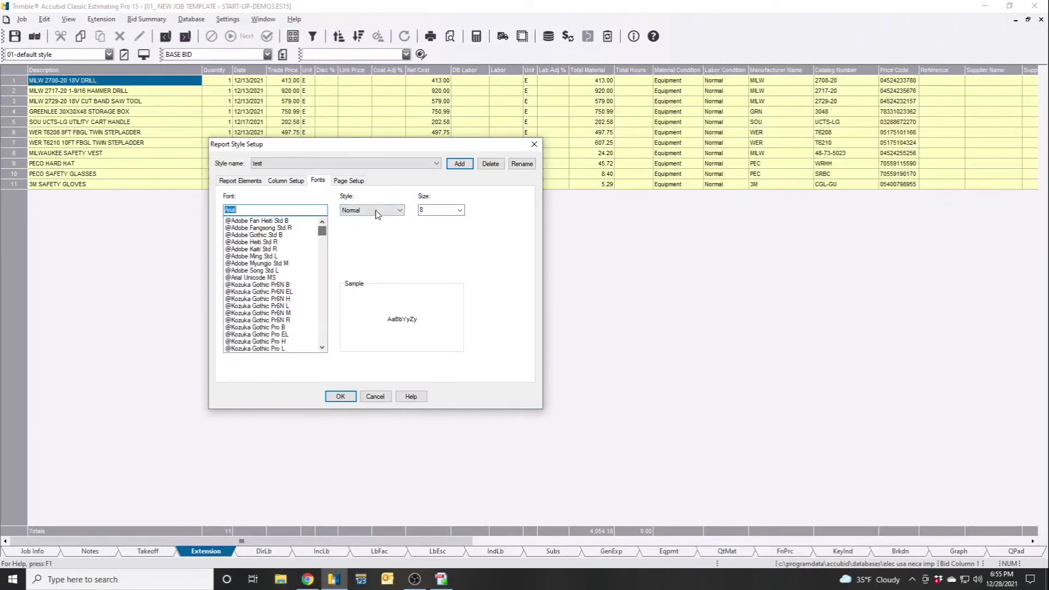
left_click(377, 211)
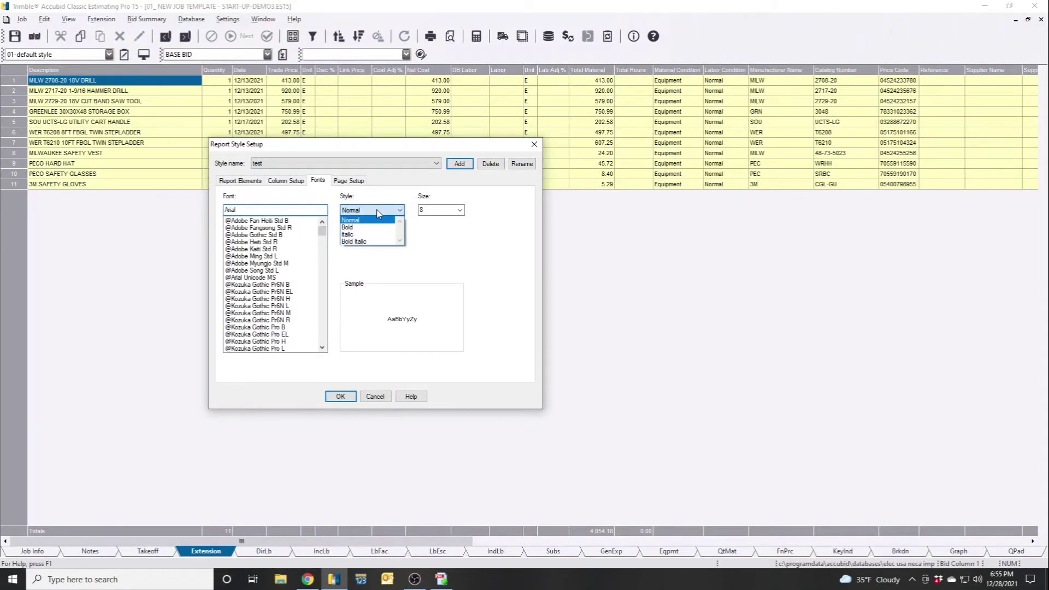
left_click(446, 214)
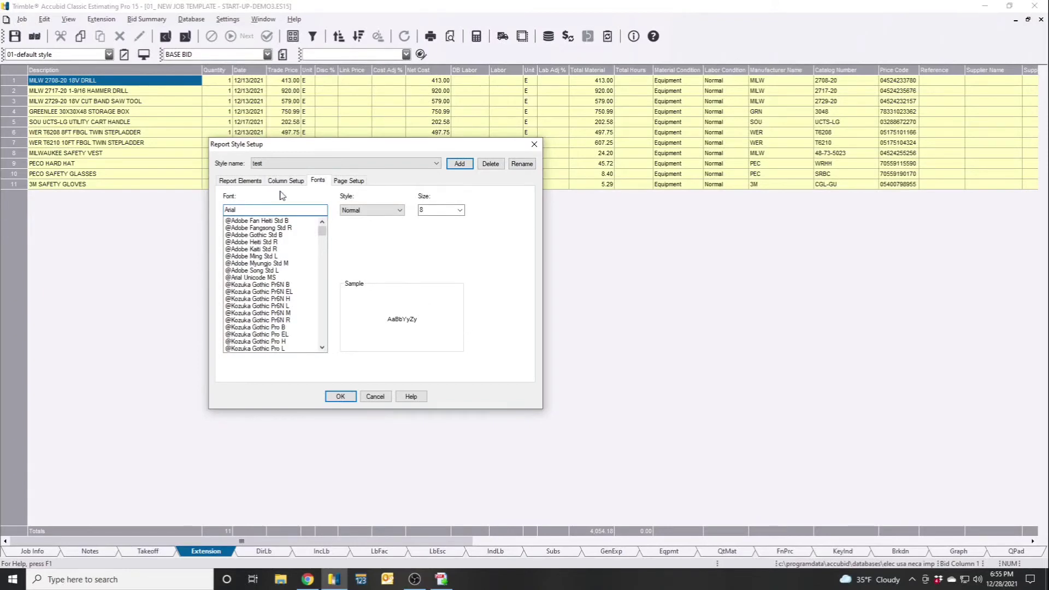
left_click(291, 164)
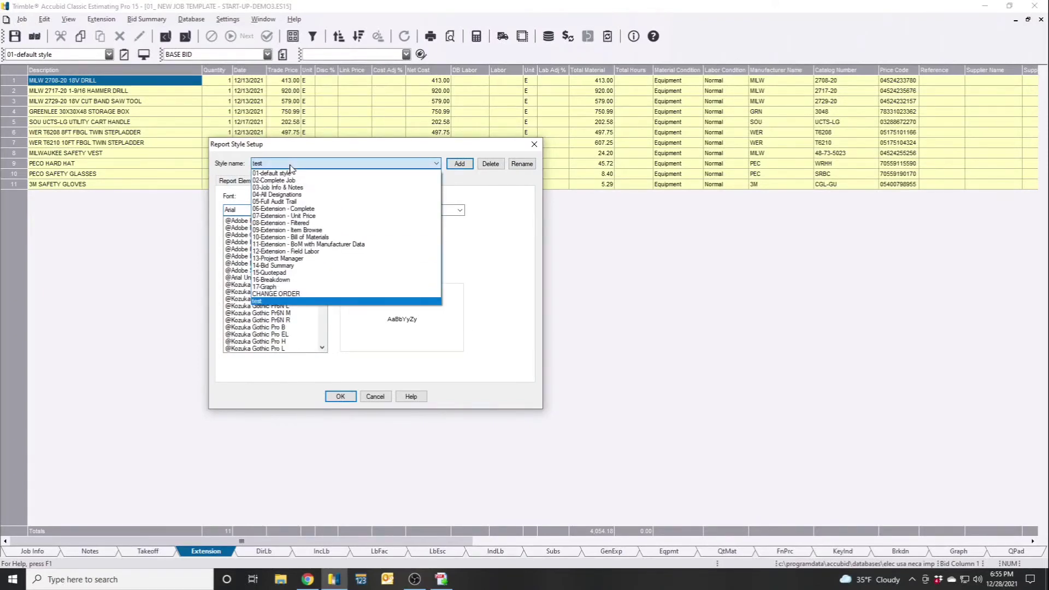
left_click(290, 166)
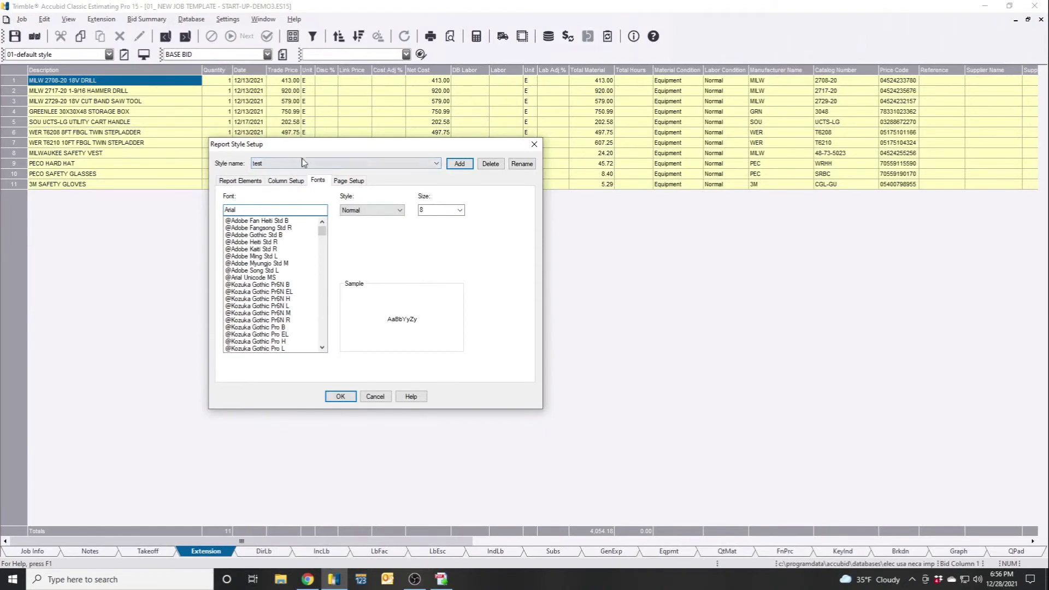
View the test style's page setup and compare it with the header's job name, job number, date, time and page number in CutePDF Professional.
left_click(359, 182)
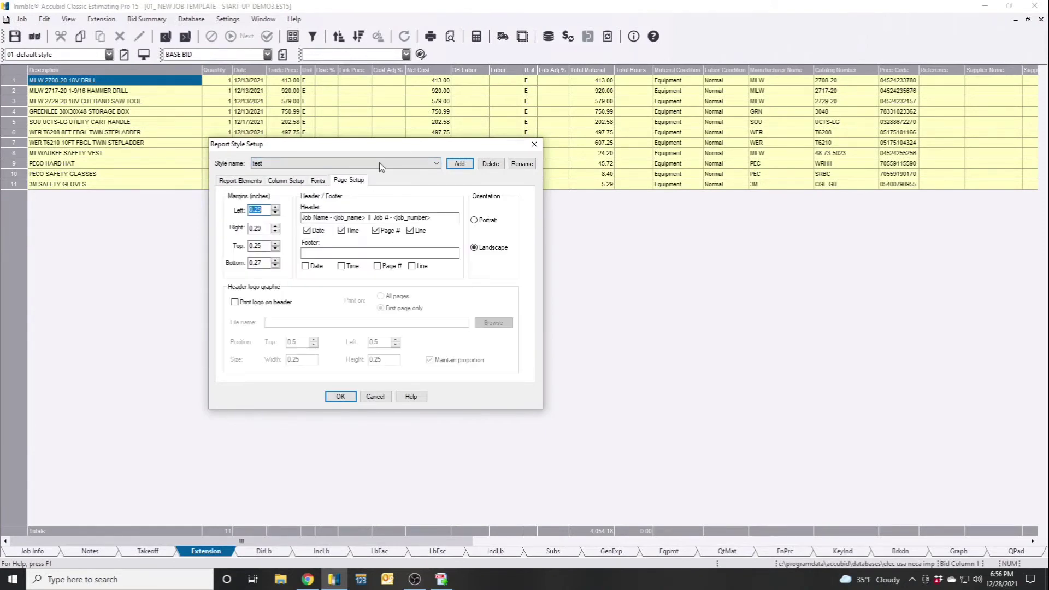
left_click_drag(408, 151, 427, 149)
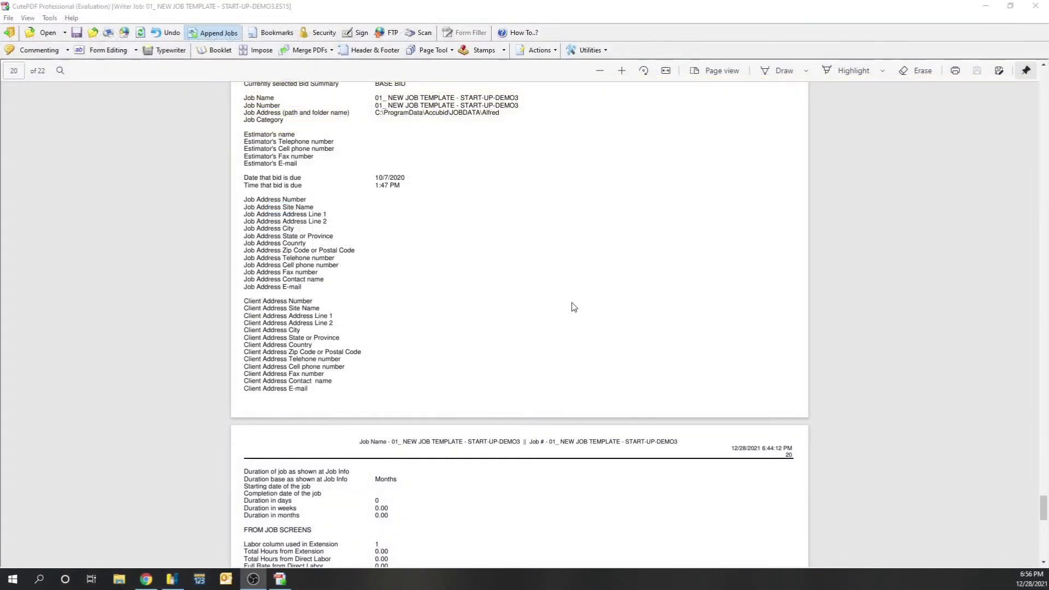
scroll(571, 304, "down", 5)
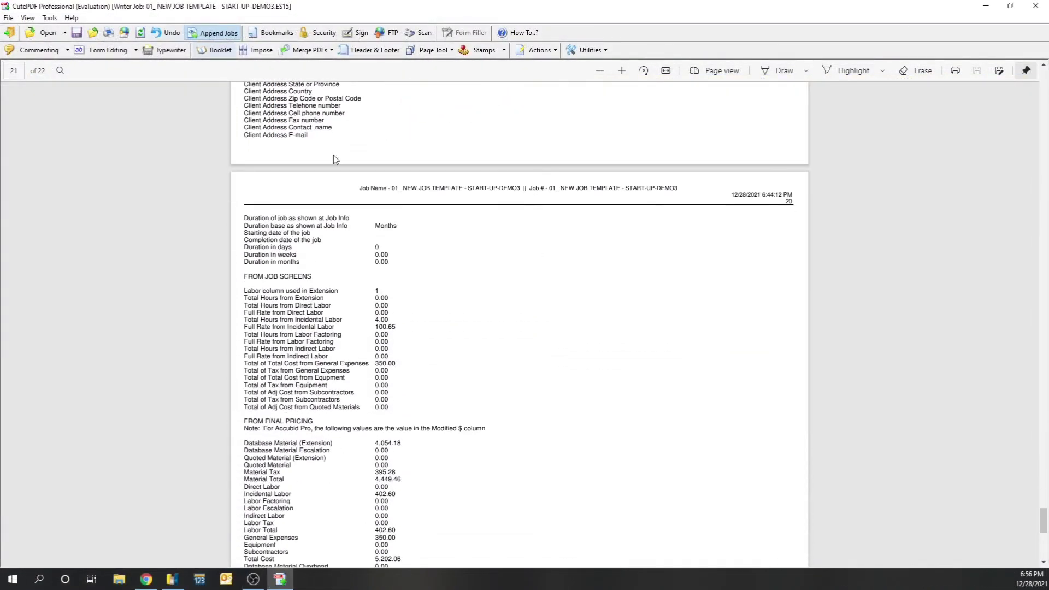
scroll(541, 196, "up", 2, "ctrl")
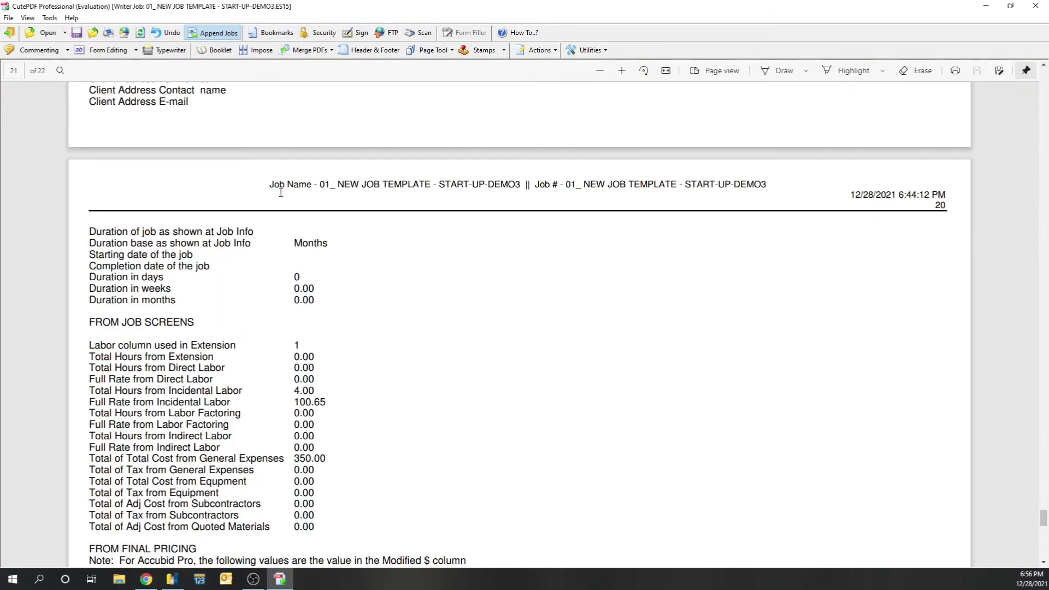
left_click_drag(269, 187, 306, 187)
left_click_drag(604, 170, 774, 185)
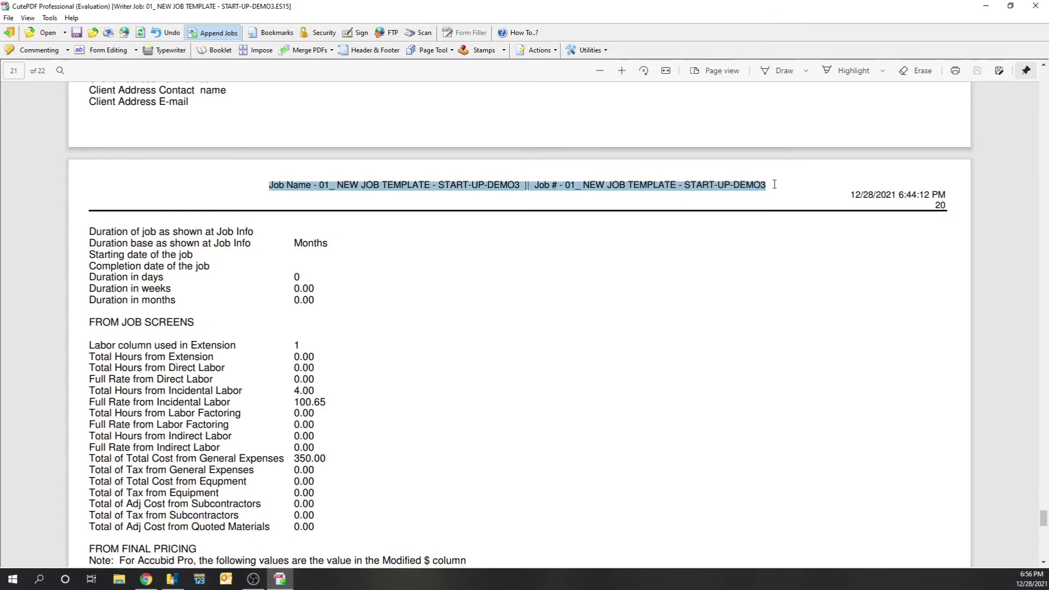
left_click(816, 268)
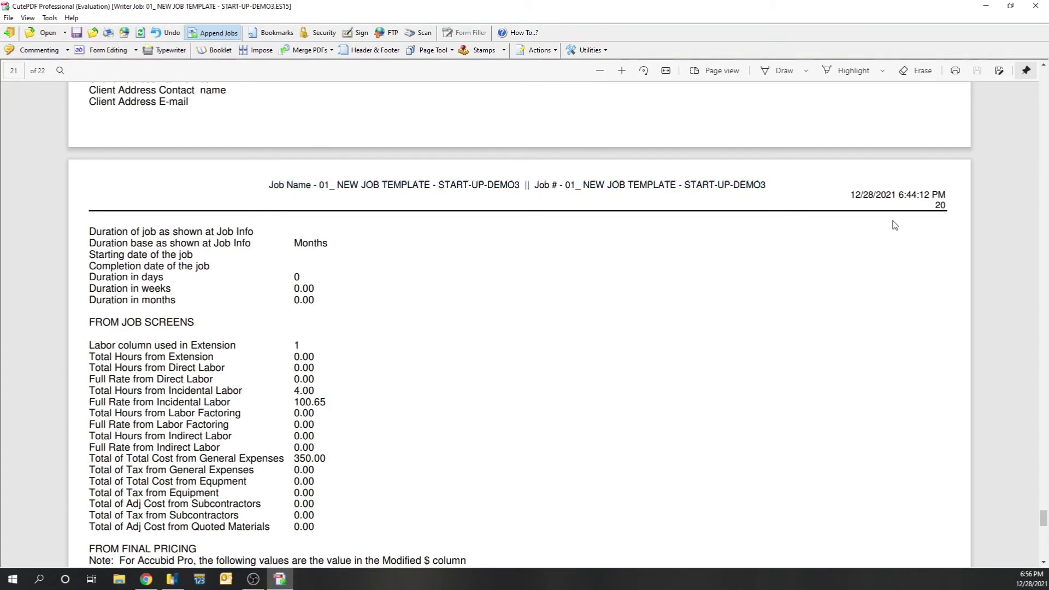
left_click_drag(853, 198, 948, 204)
left_click(810, 220)
left_click_drag(950, 211, 472, 185)
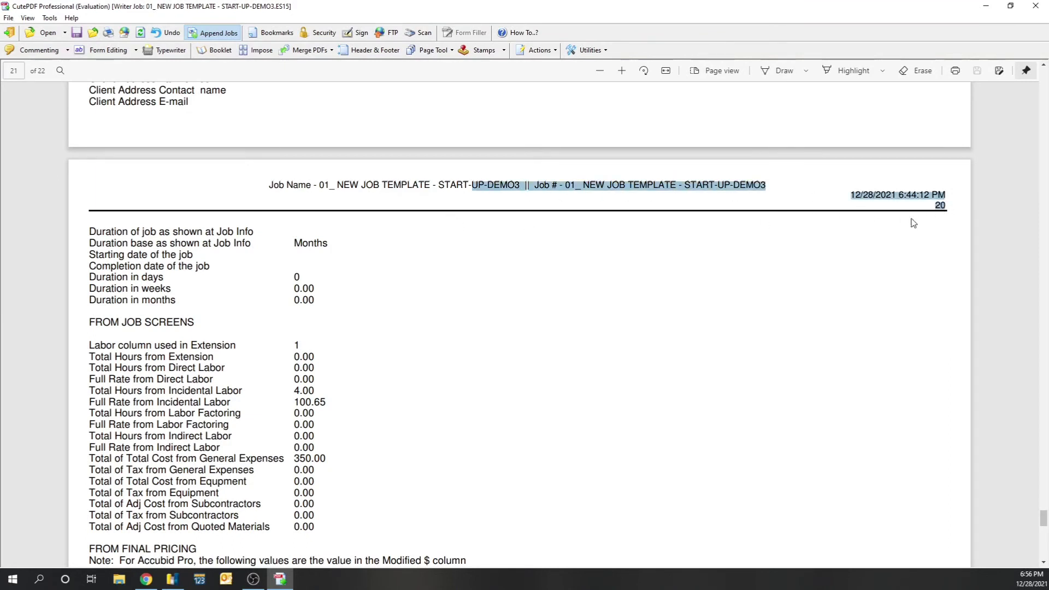
left_click(957, 218)
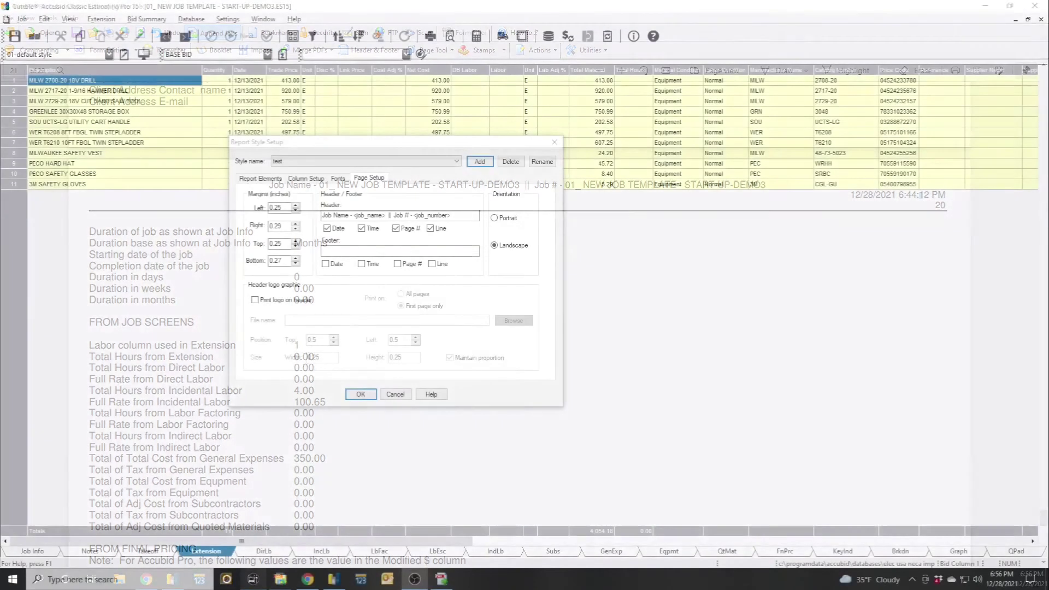
Return to Accubid and examine the job name and job number field codes in the test style's header text.
left_click(347, 214)
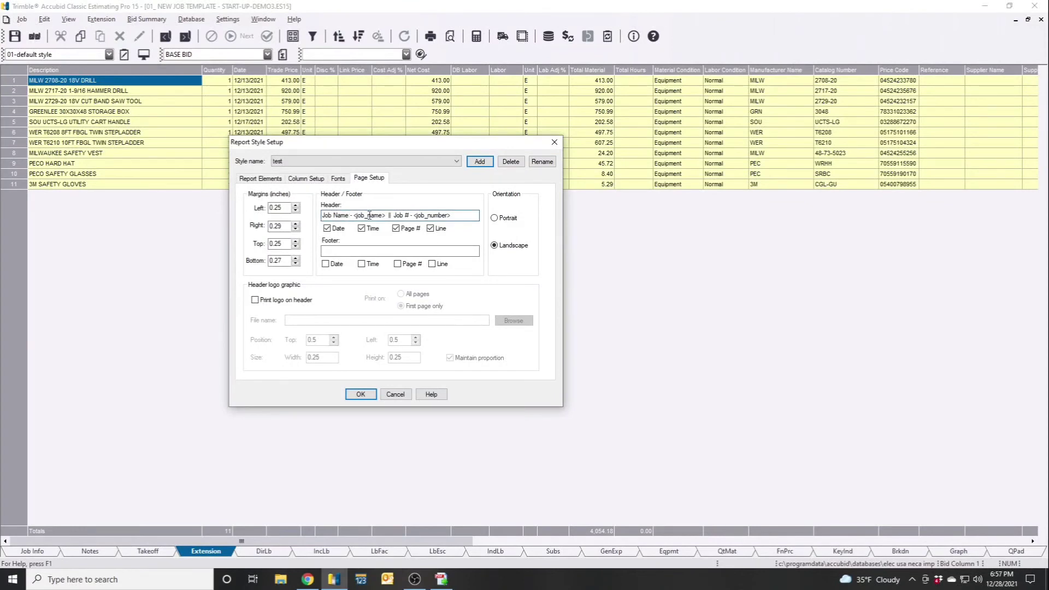
left_click_drag(354, 216, 385, 214)
left_click_drag(349, 215, 314, 218)
left_click(376, 215)
left_click_drag(422, 146, 387, 152)
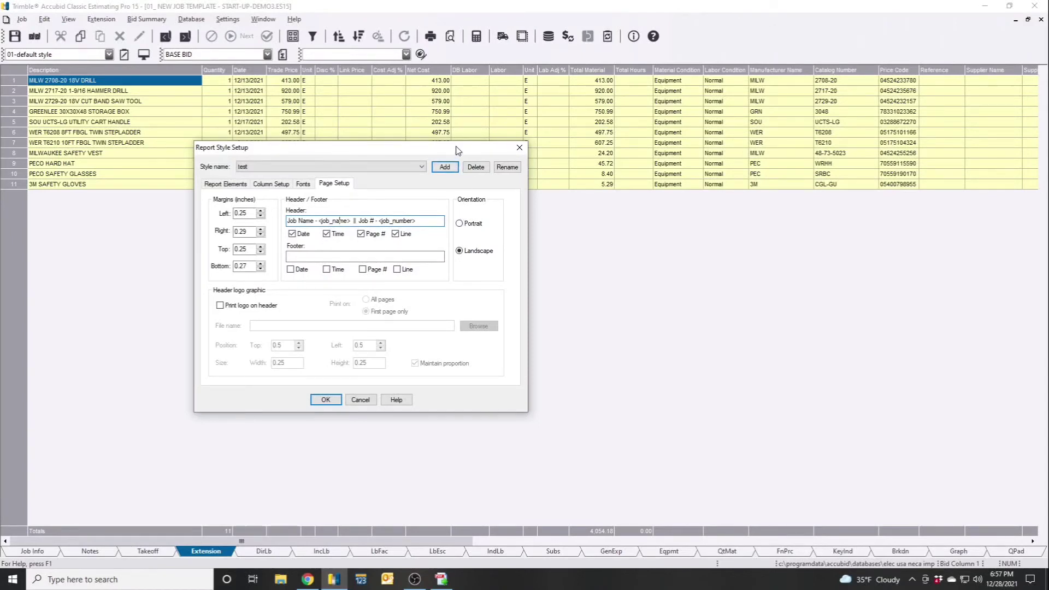
left_click_drag(458, 151, 481, 126)
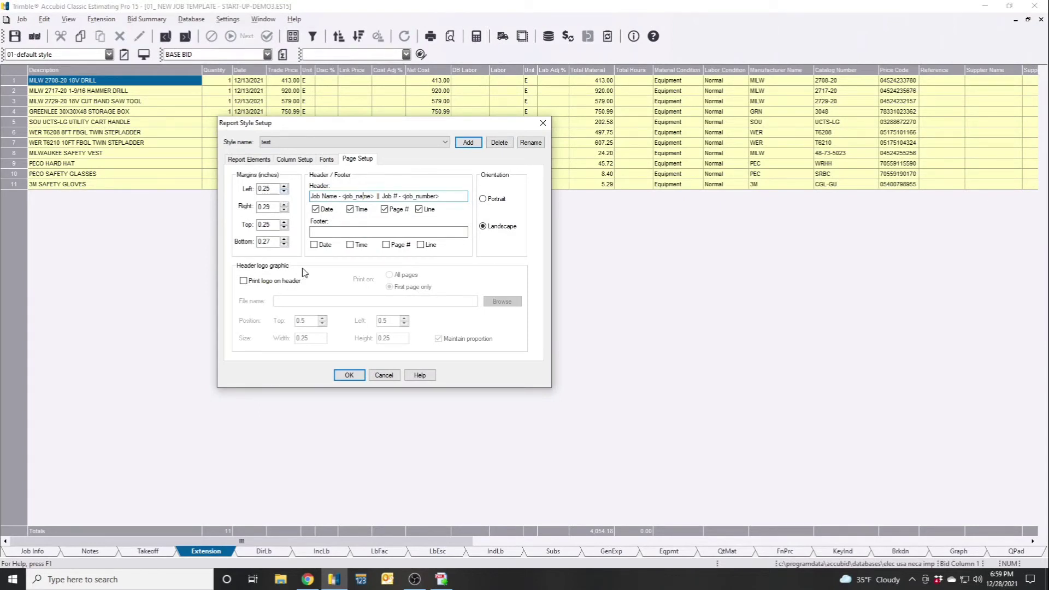
Turn on the header logo for the test style, using Accubid Logo.jpg and printing it on the first page only.
left_click(257, 282)
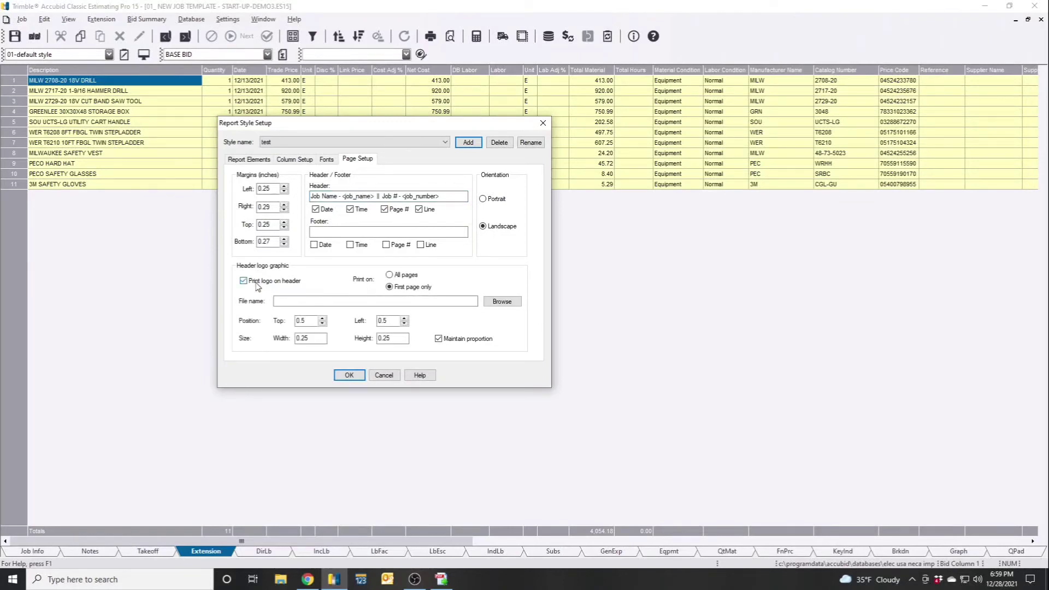
left_click(388, 276)
left_click(348, 302)
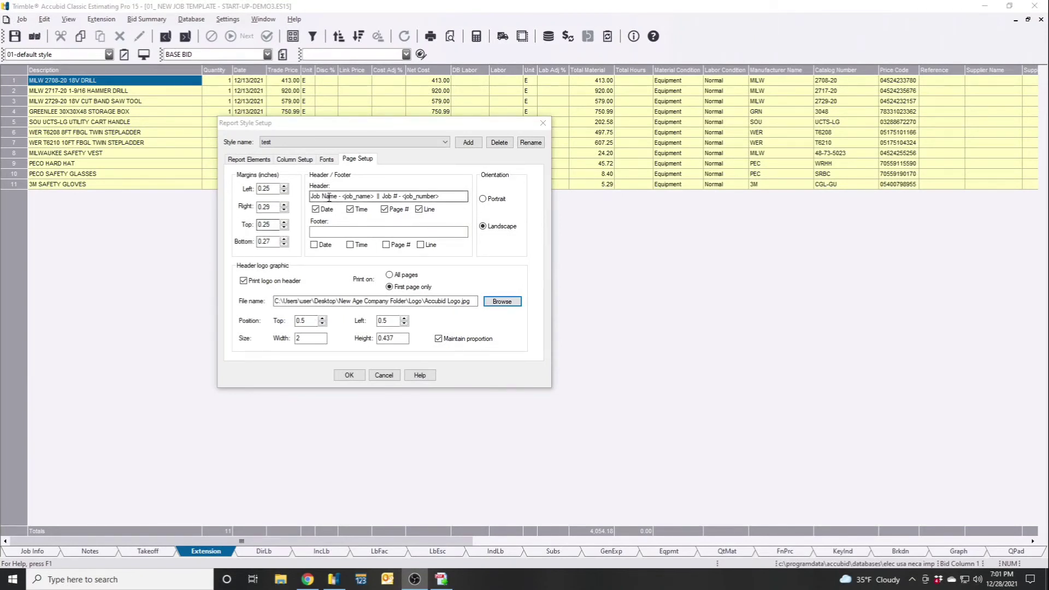
Try larger top positions for the header logo, such as 1.20, and set it back to 0.50.
left_click(322, 319)
left_click(323, 318)
left_click(323, 319)
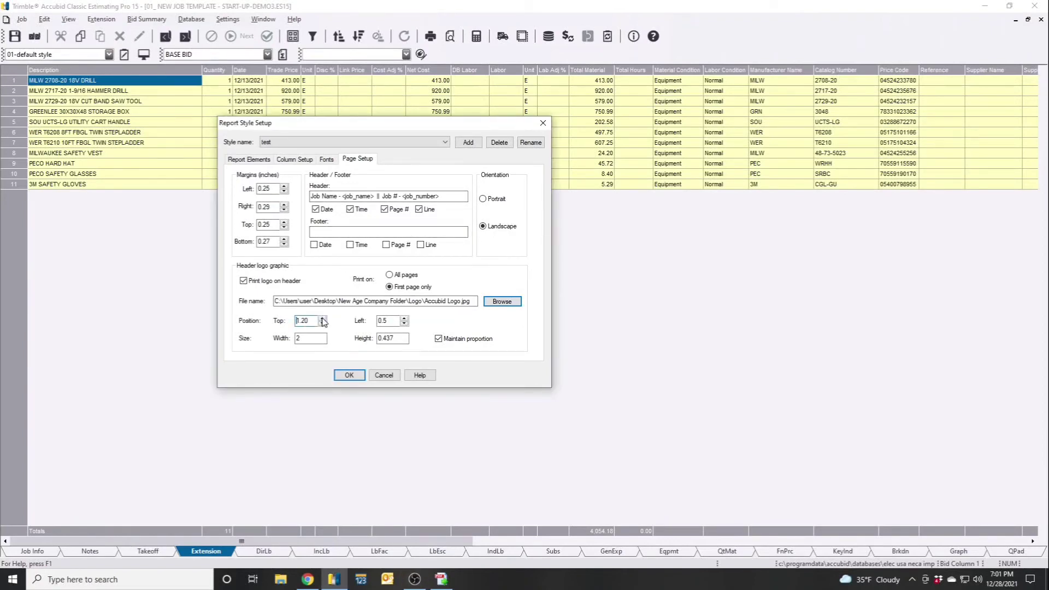
left_click(322, 318)
left_click(323, 318)
left_click(323, 323)
left_click(323, 323)
left_click(324, 323)
left_click(323, 323)
left_click(324, 323)
left_click(324, 323)
left_click(324, 323)
left_click(324, 323)
left_click(323, 323)
left_click(324, 322)
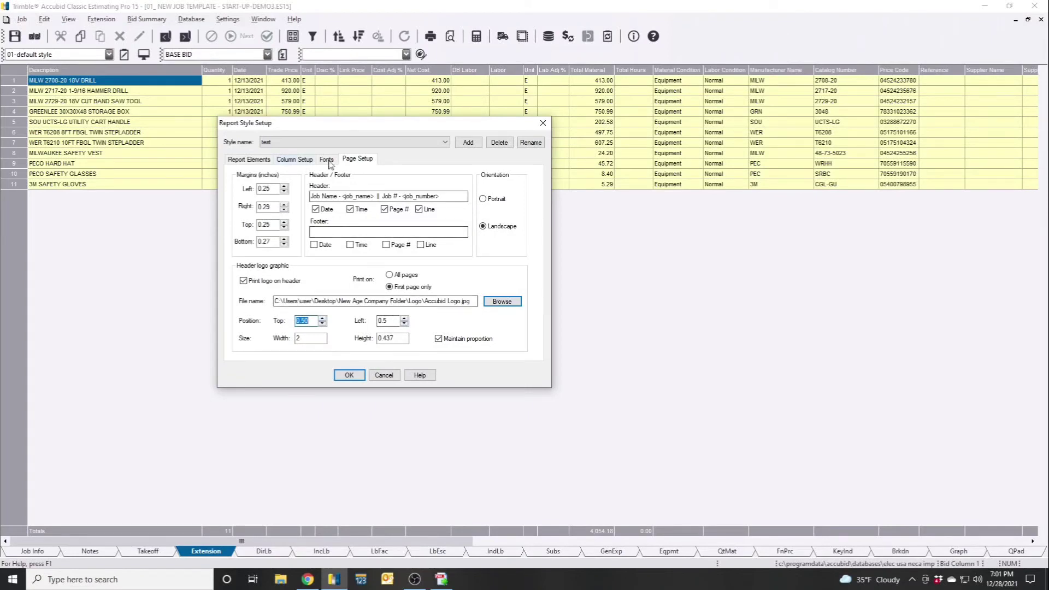
Save the test style's page setup and view the print preview of the full report using 01-default style.
left_click(348, 381)
left_click(21, 20)
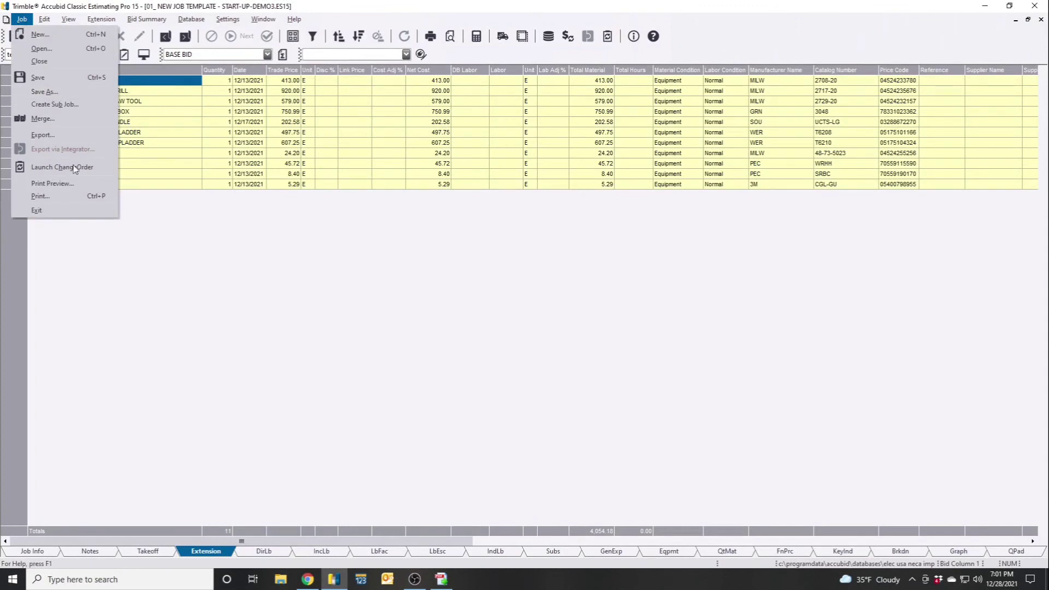
left_click(74, 184)
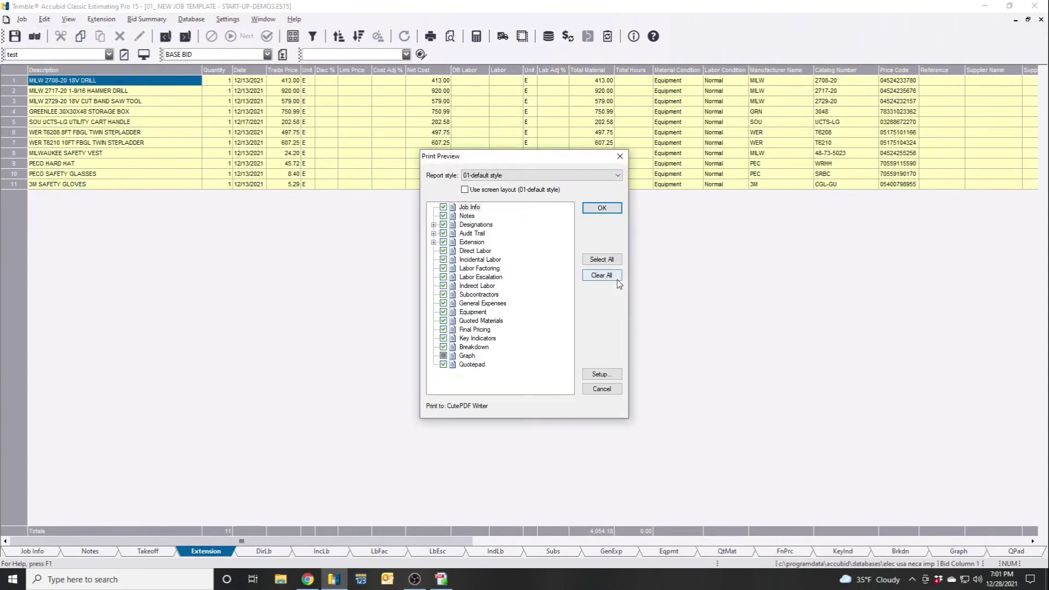
left_click(603, 208)
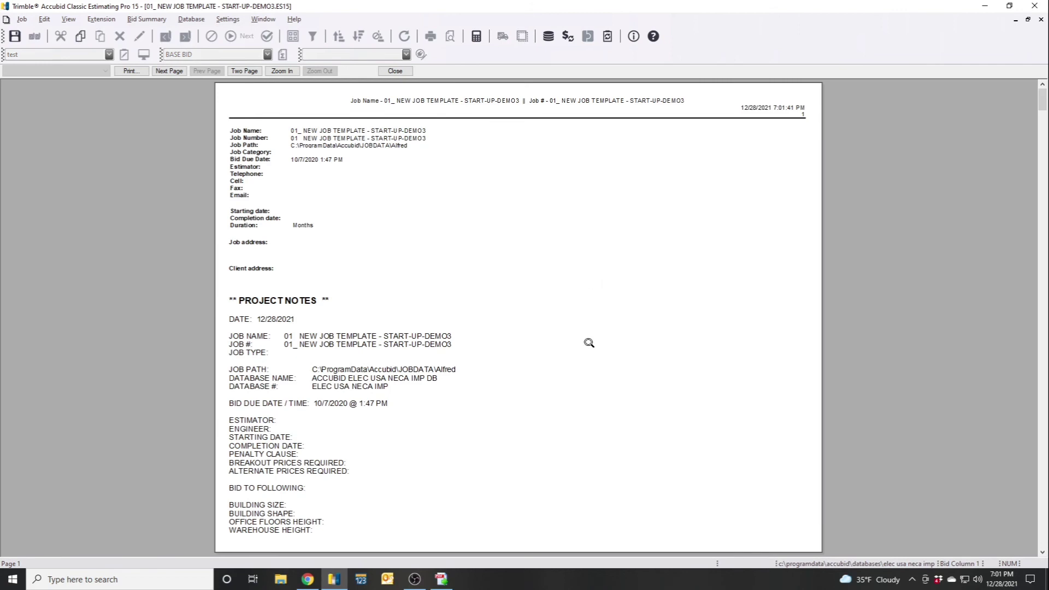
left_click(402, 72)
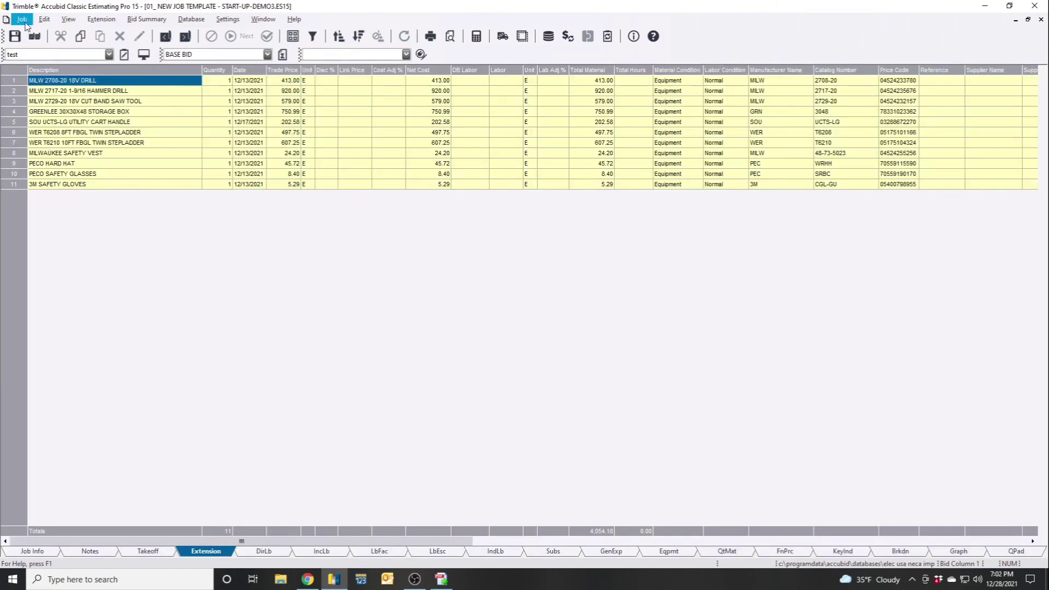
Reopen the test report style's page setup and set the header logo's width to 5, keeping its proportions.
left_click(228, 19)
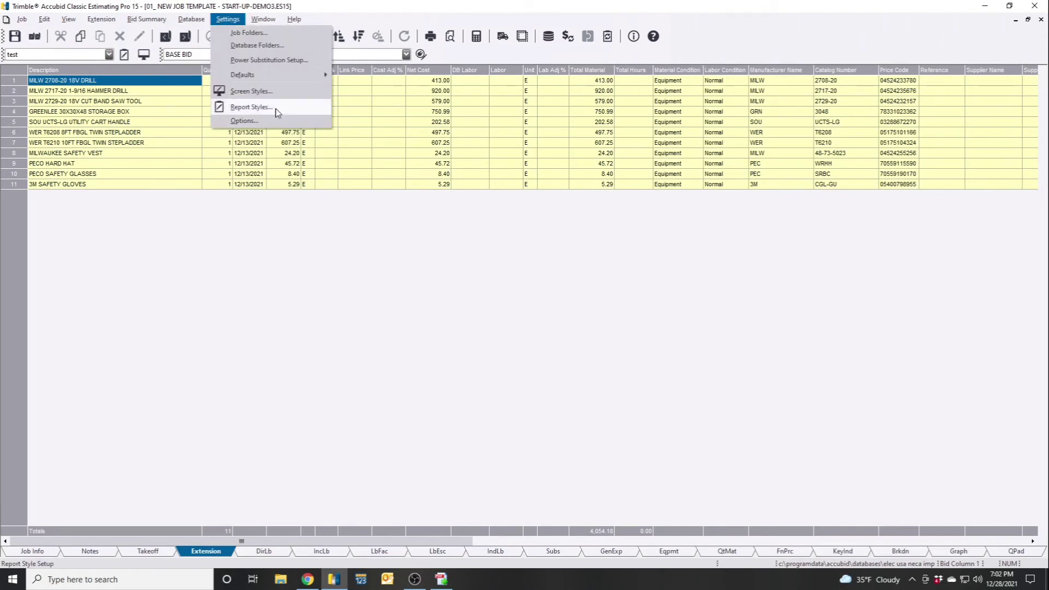
left_click(278, 111)
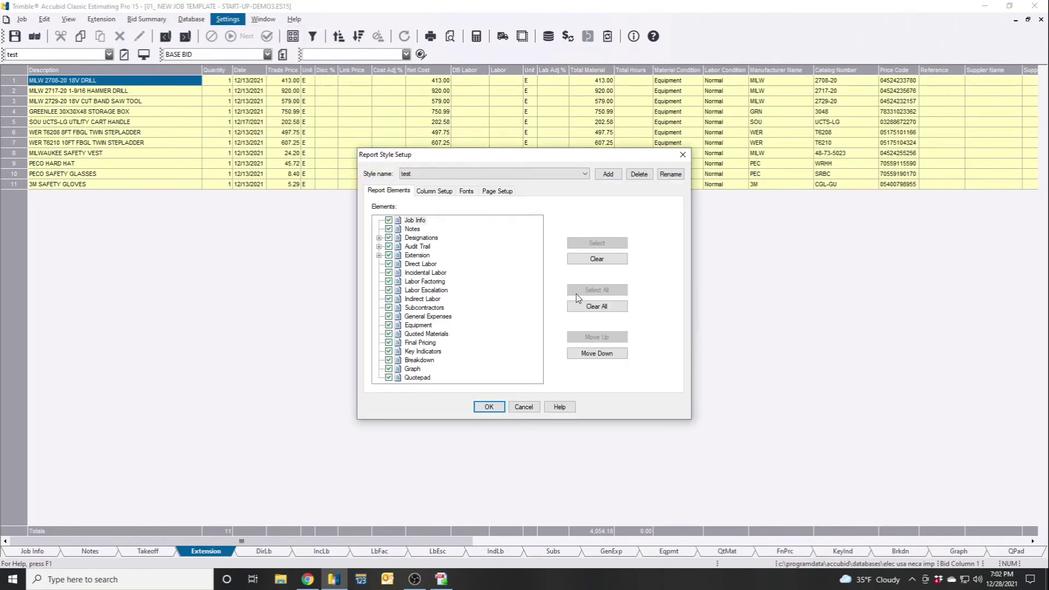
left_click(487, 192)
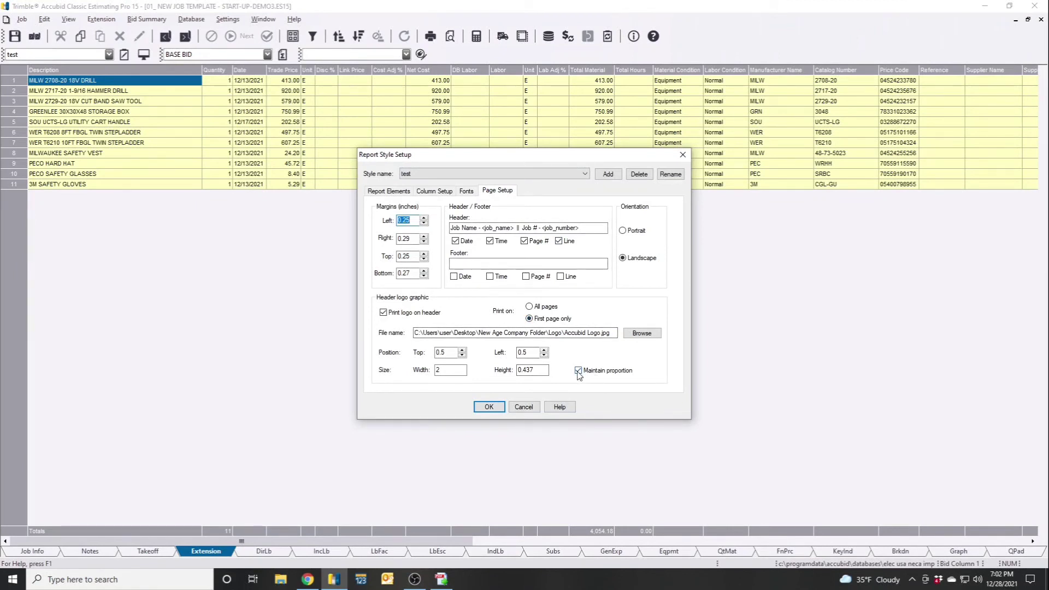
left_click(449, 370)
type("5")
left_click(538, 371)
Increase the header logo's left position to 1.10, raise its top position, print it on all pages, and save the test style.
left_click(544, 350)
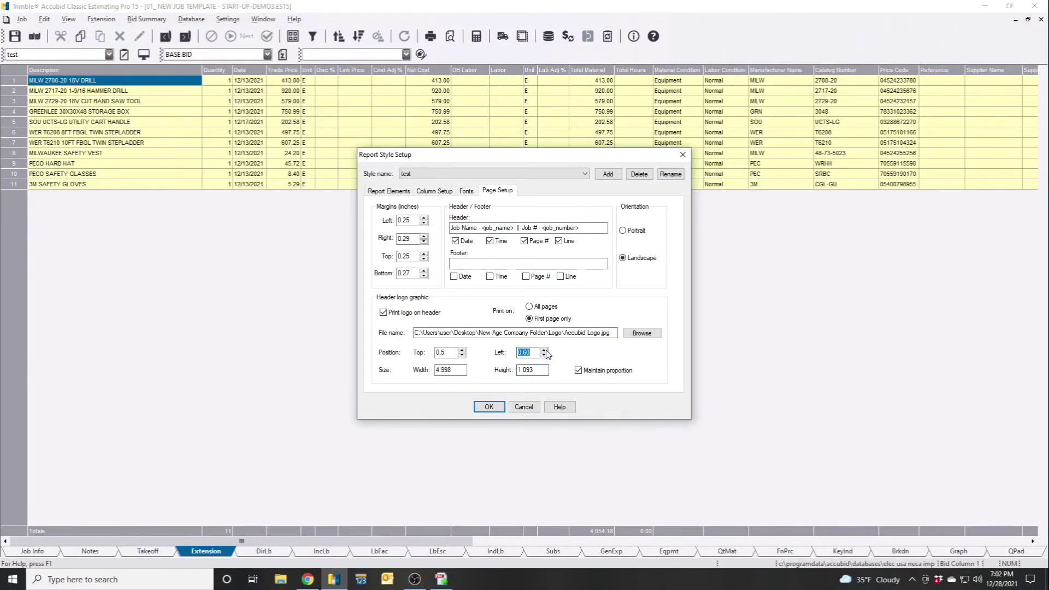
left_click(545, 350)
left_click(545, 354)
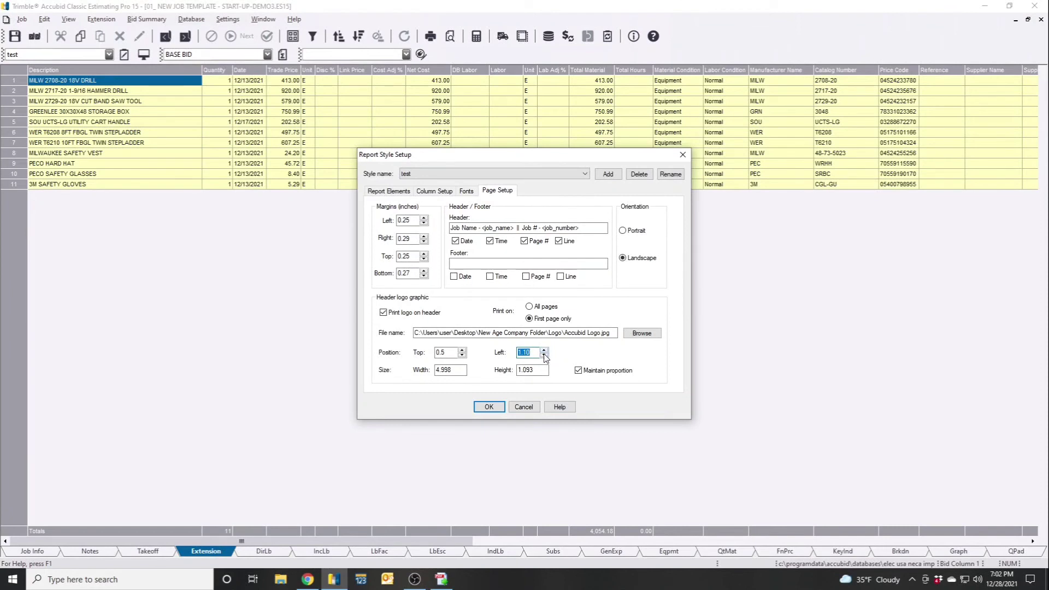
left_click(462, 351)
left_click(462, 351)
left_click(529, 306)
left_click(499, 409)
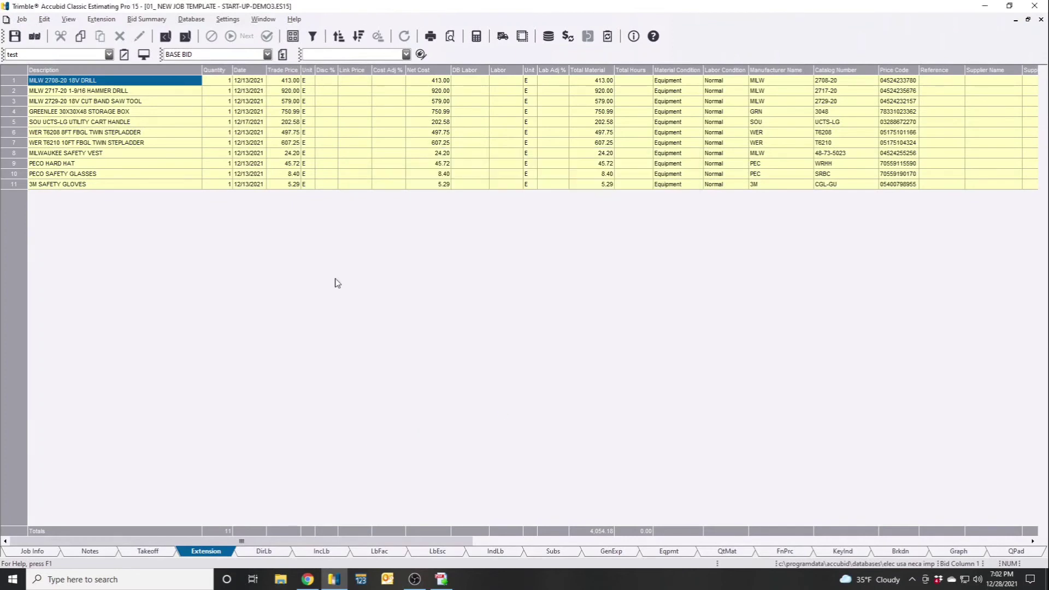
Generate the print preview in 01-default style with all report elements and inspect its first page.
left_click(22, 19)
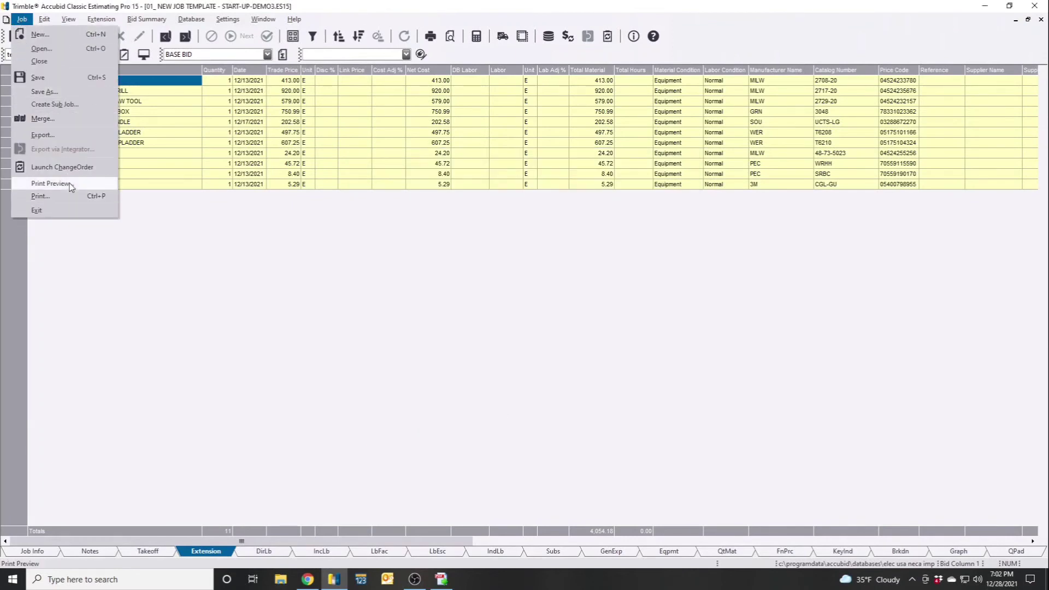
left_click(53, 184)
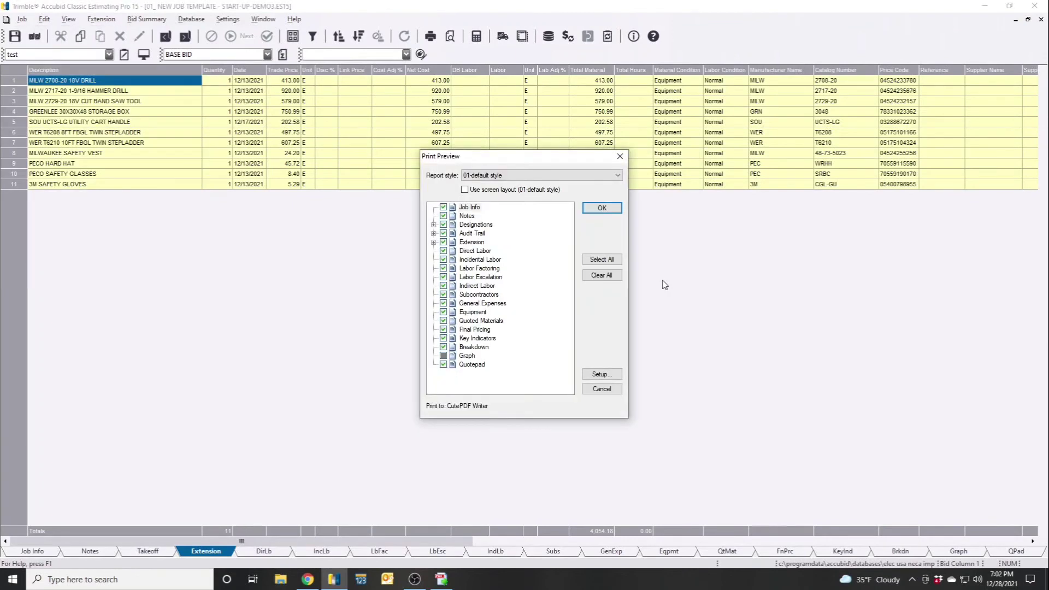
left_click(602, 208)
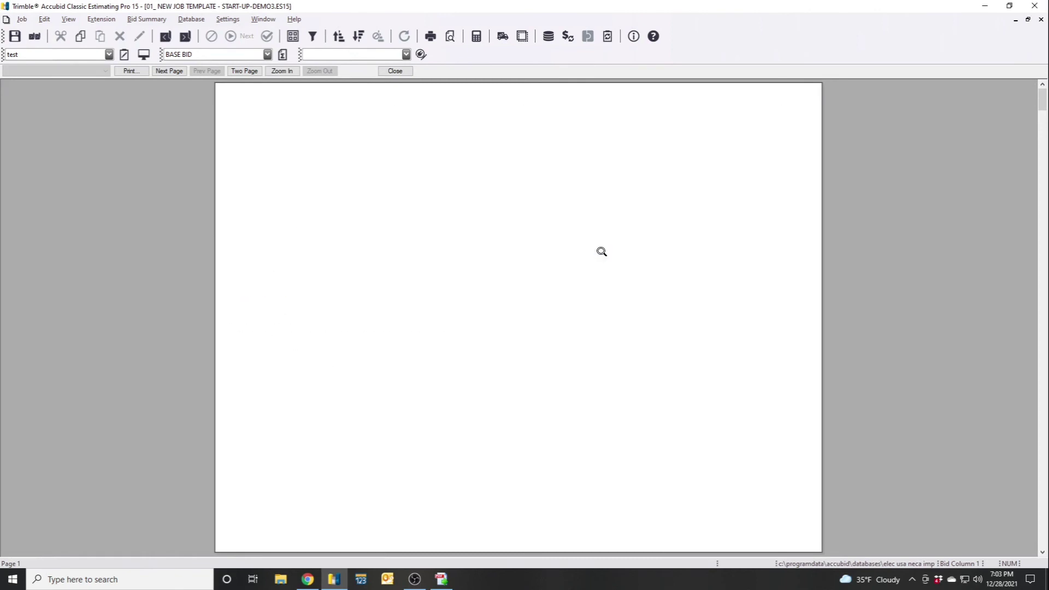
scroll(607, 289, "down", 1)
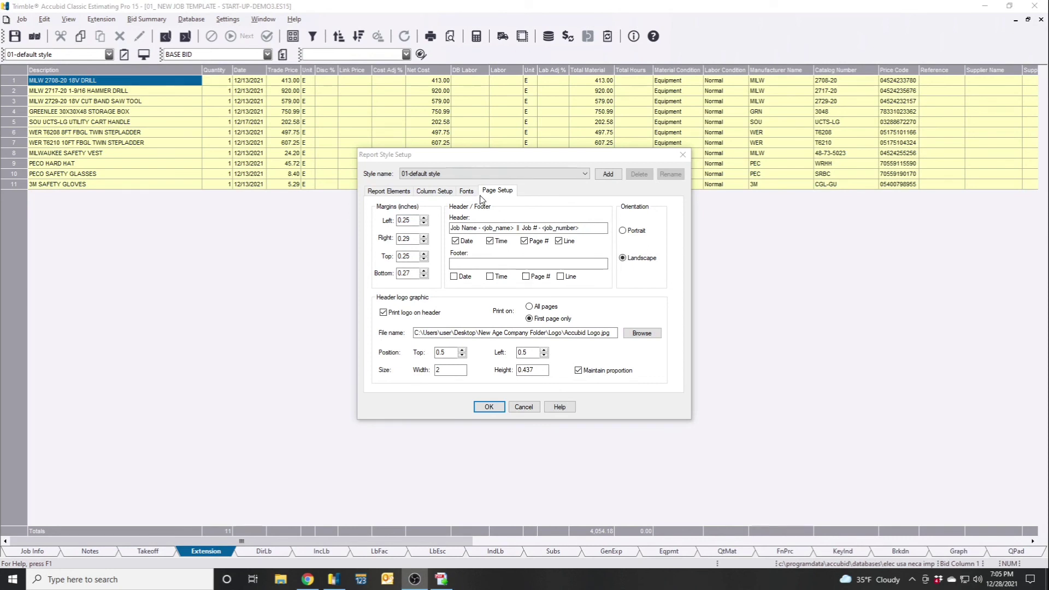
Accept the 01-default style's page setup with the header logo and check the list of available styles.
left_click_drag(534, 159, 494, 150)
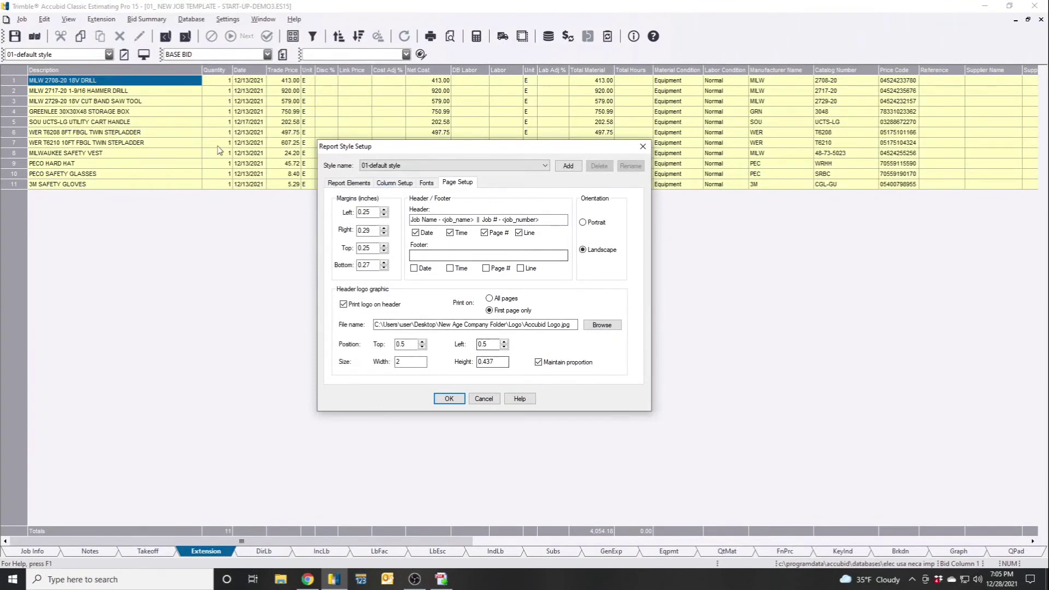
left_click(453, 399)
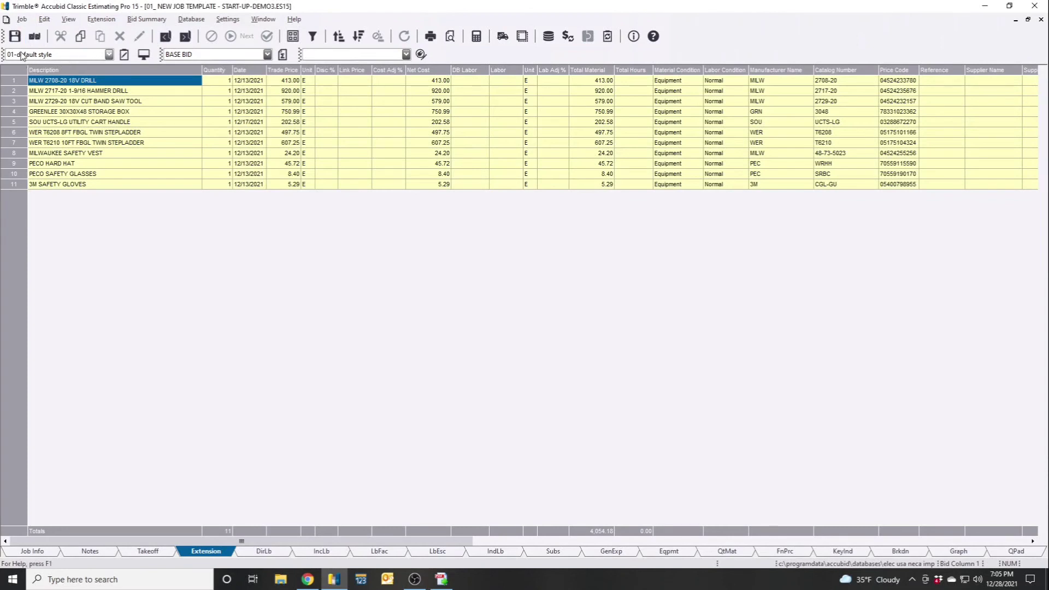
left_click(112, 58)
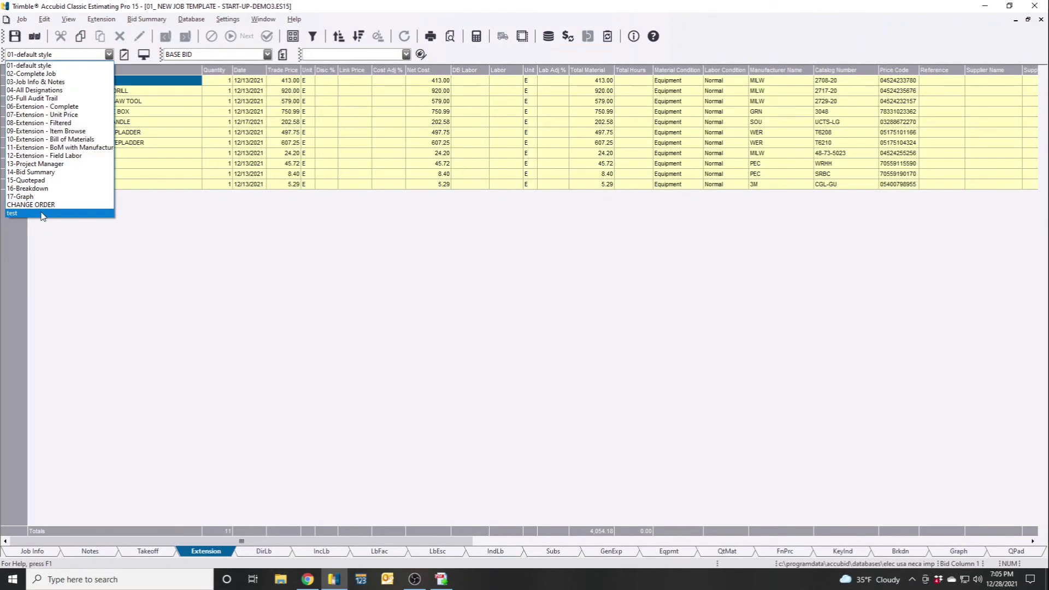
left_click(163, 235)
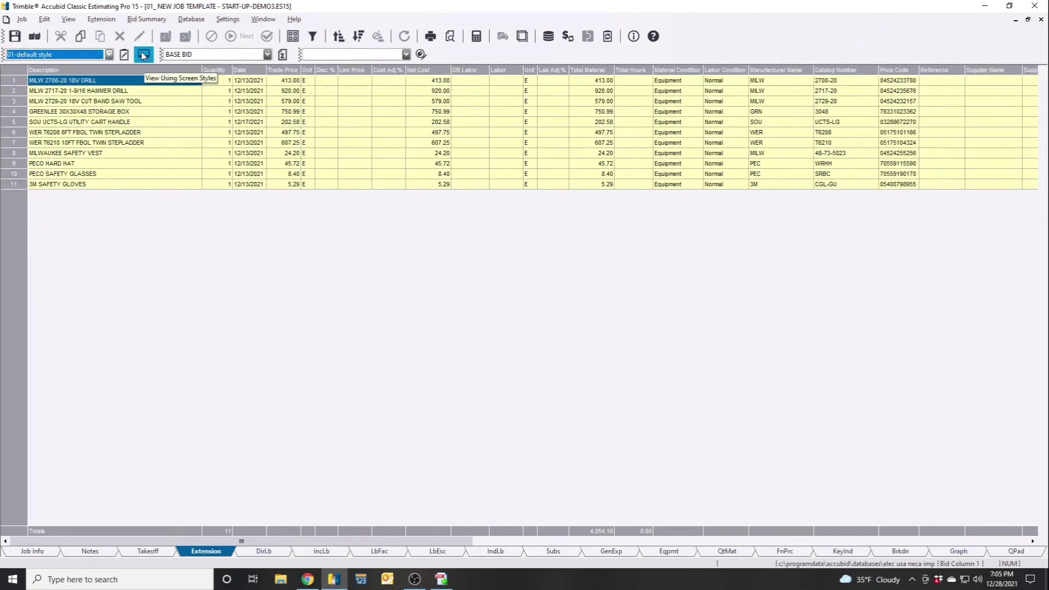
Preview the full report in 01-default style and inspect the logo's size and placement on the first page.
left_click(24, 20)
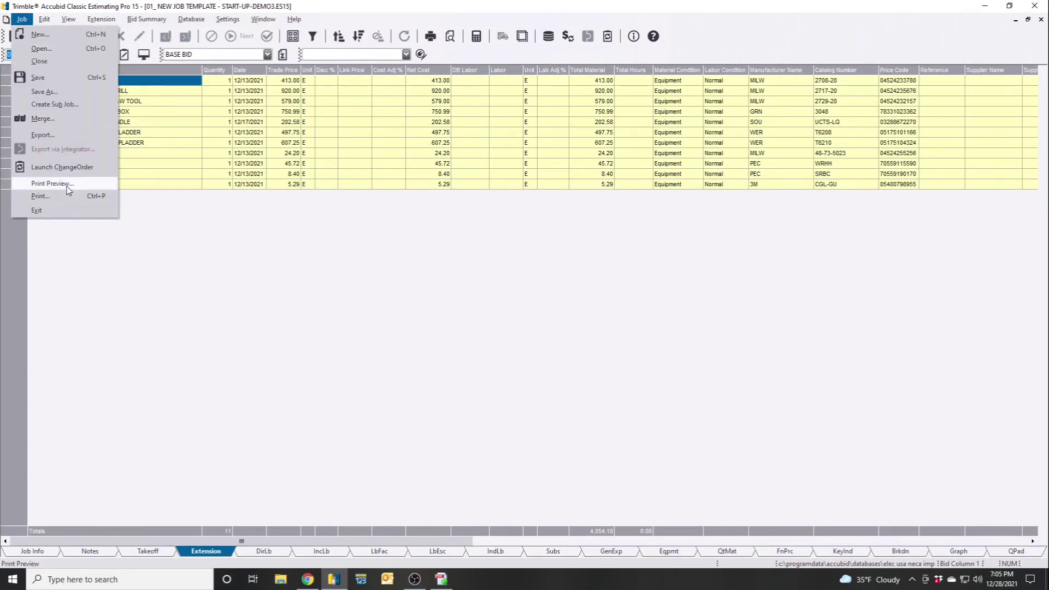
left_click(67, 186)
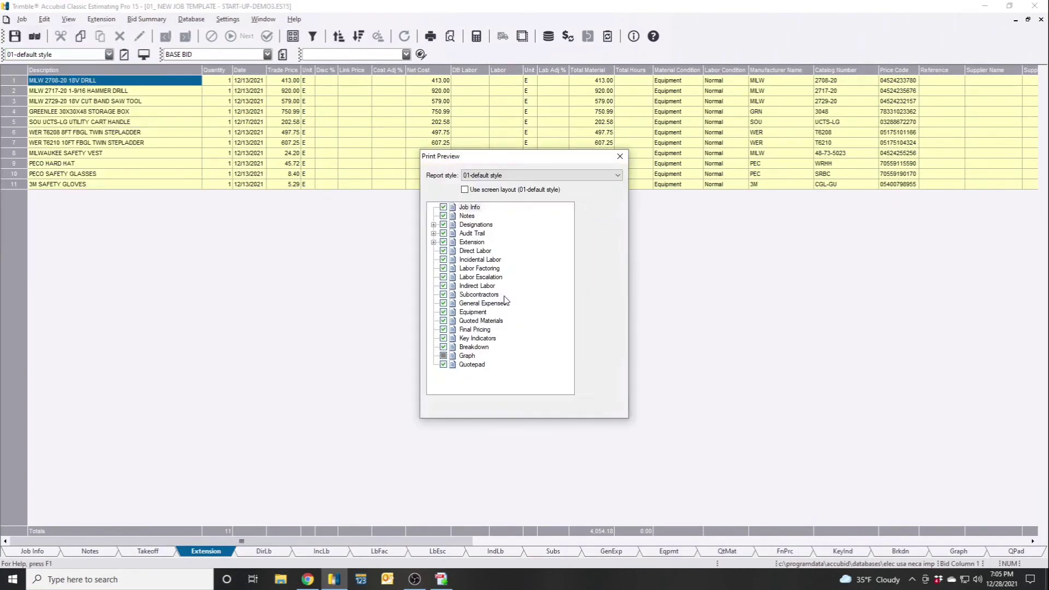
left_click(507, 174)
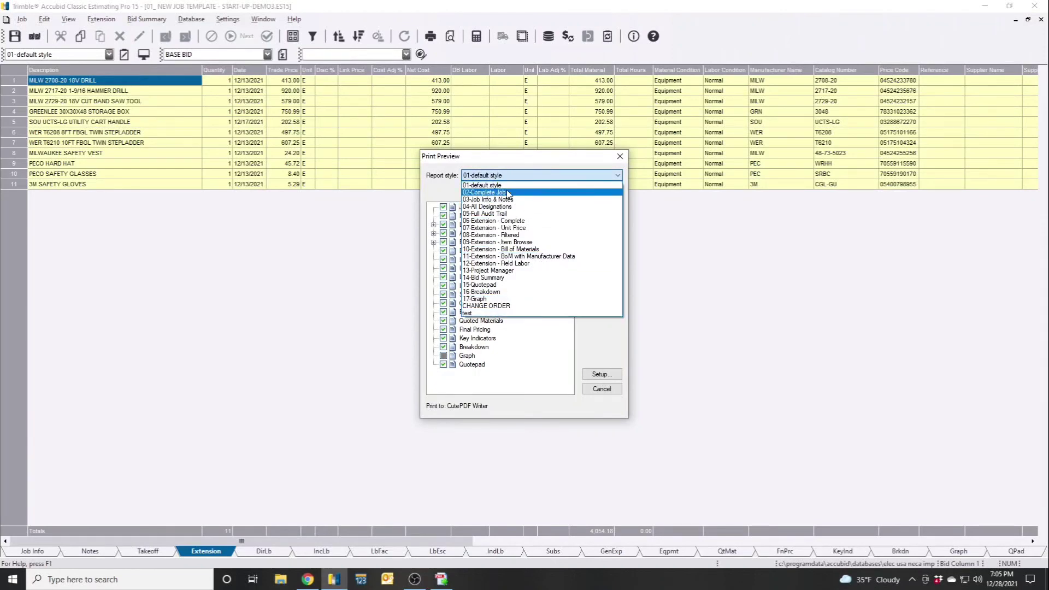
left_click(505, 185)
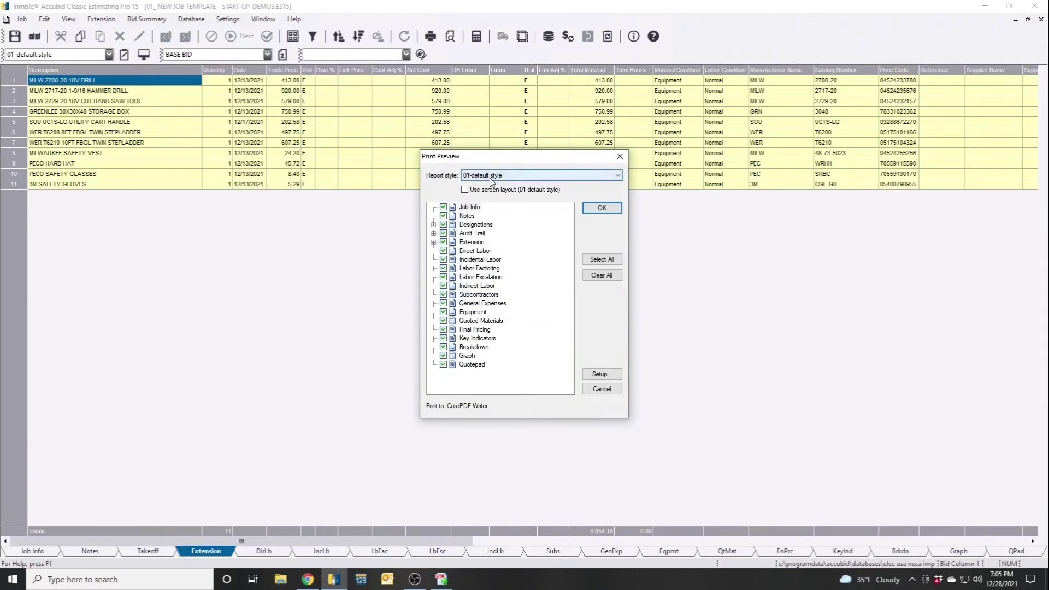
left_click_drag(513, 156, 435, 144)
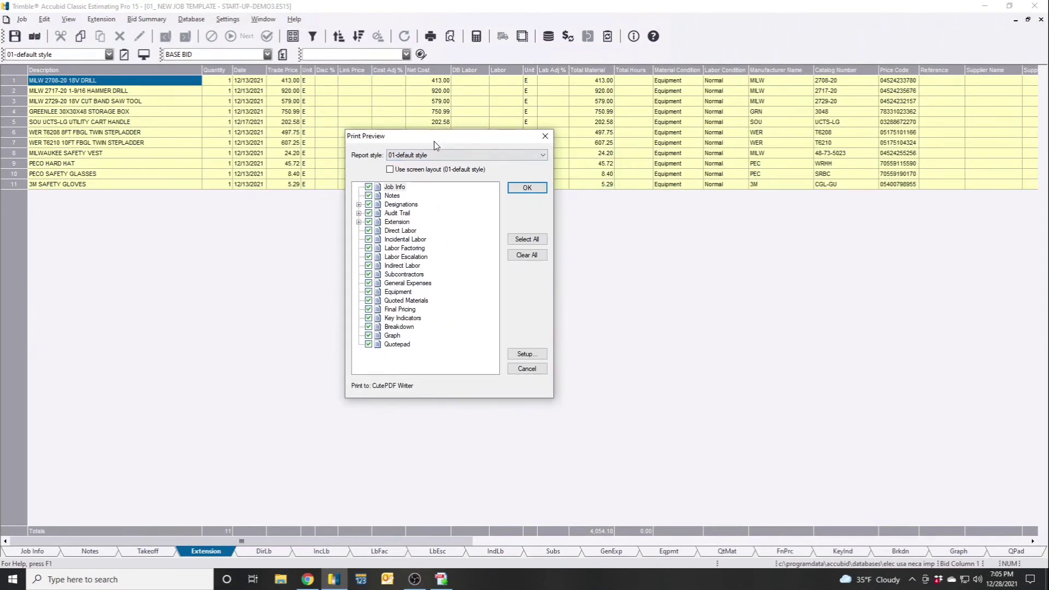
left_click(527, 190)
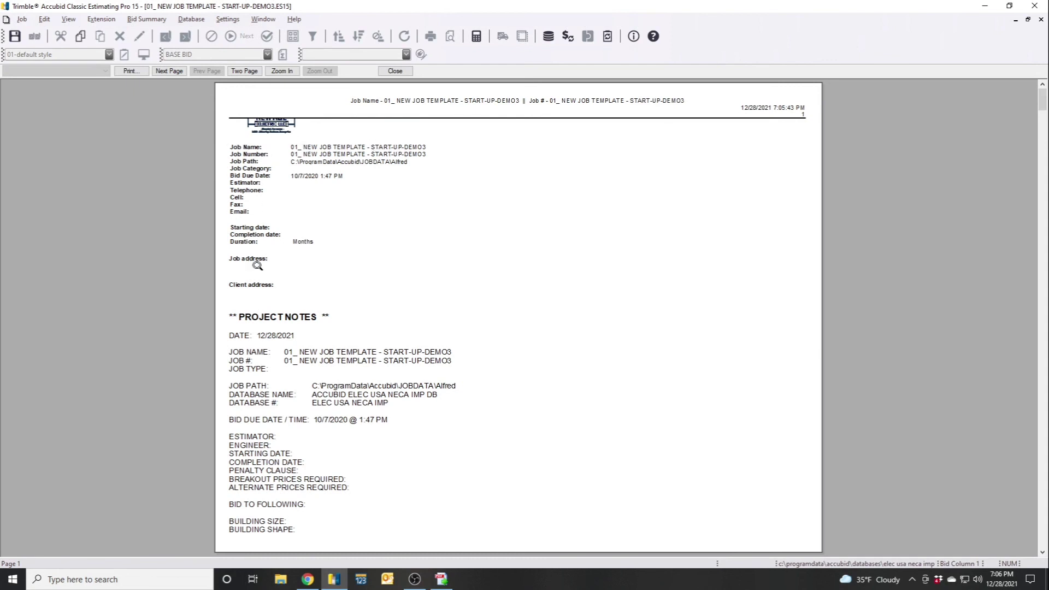
left_click(393, 73)
Open the page setup of the 01-default report style and set the header logo's width to 5, keeping its proportions.
left_click(227, 19)
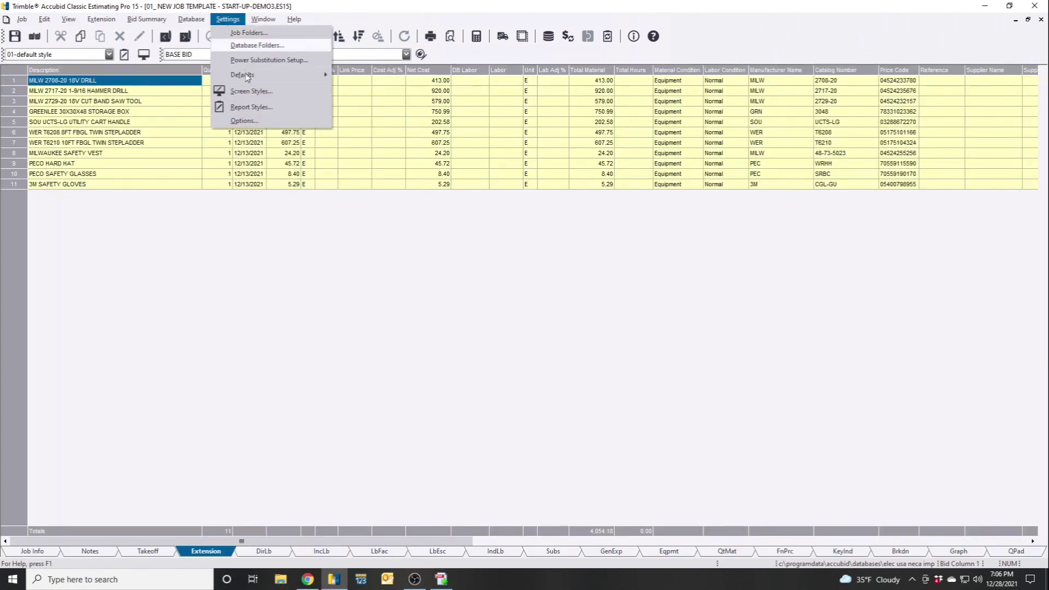
left_click(250, 107)
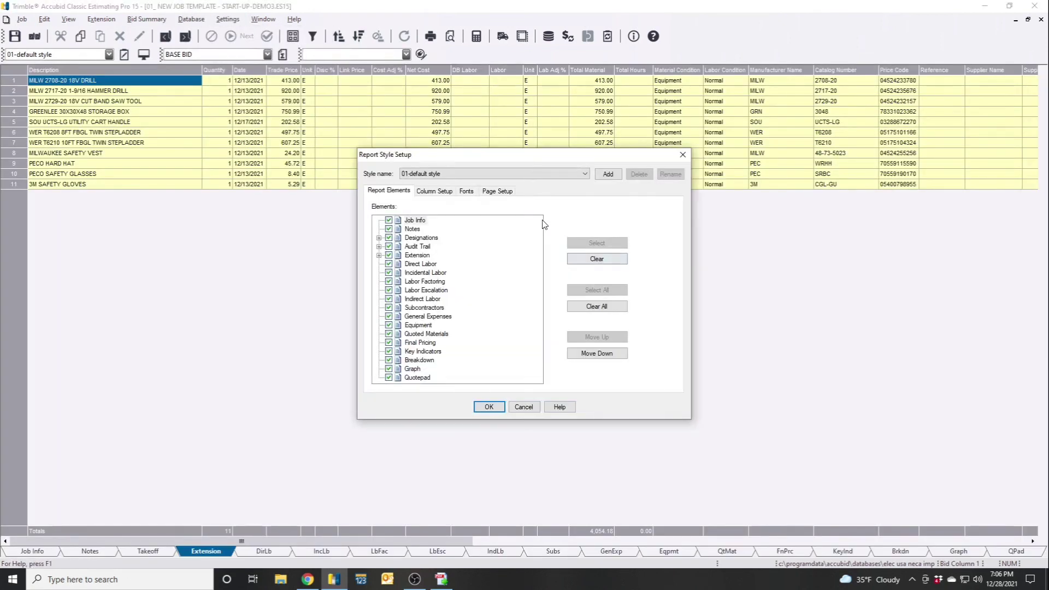
left_click(497, 191)
left_click_drag(524, 158, 477, 147)
left_click_drag(398, 359, 366, 362)
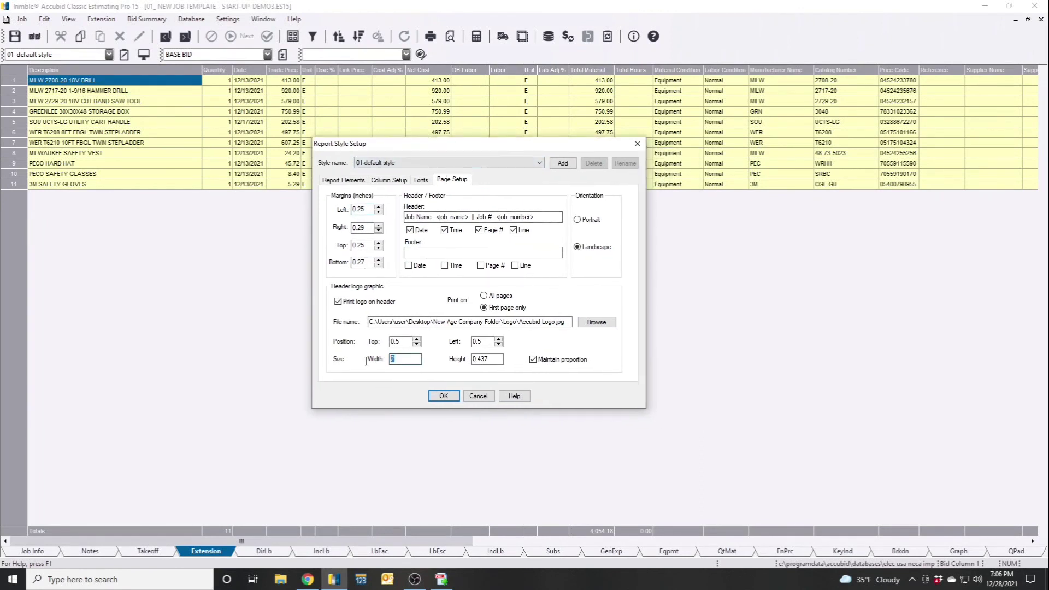
type("5")
left_click(488, 362)
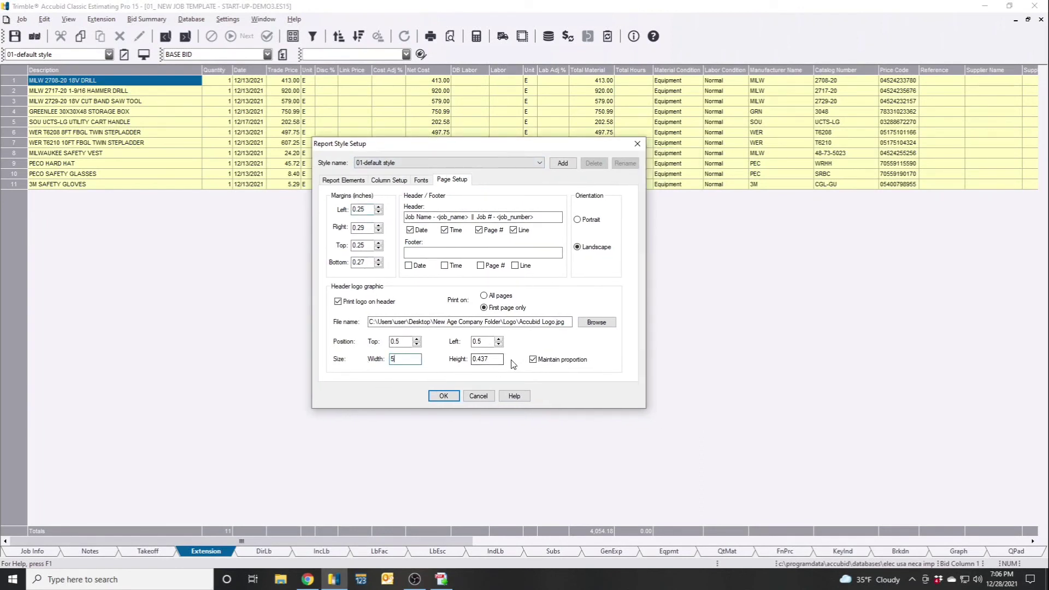
Set the header logo's top position to 1 and its left position to 3, and save the 01-default style.
left_click(416, 339)
left_click(417, 339)
left_click(417, 338)
left_click(417, 338)
left_click(416, 339)
left_click(499, 344)
left_click(499, 344)
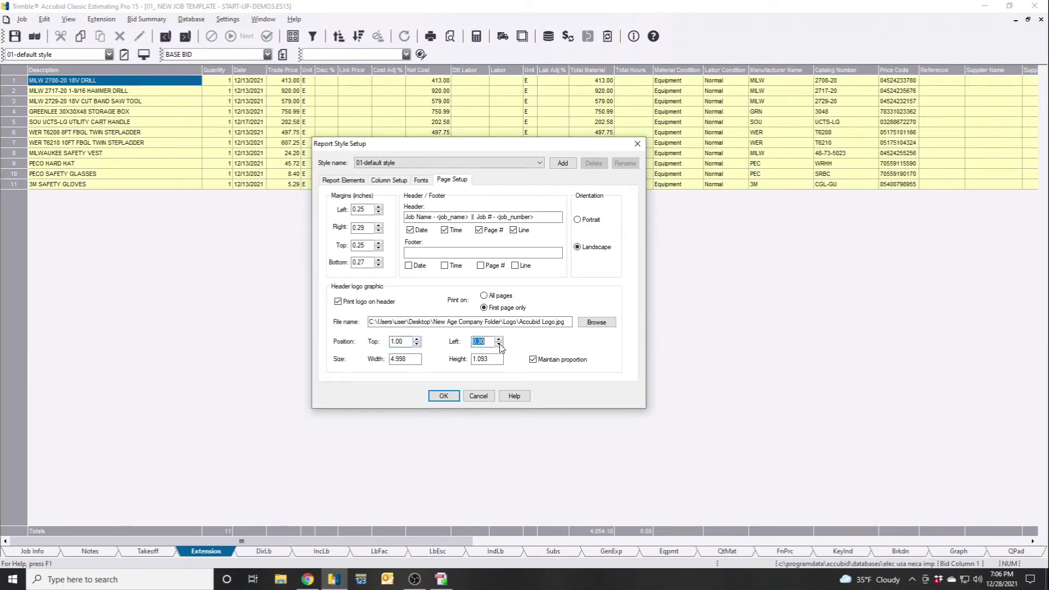
left_click(498, 339)
left_click(498, 339)
left_click(499, 340)
left_click(499, 339)
left_click(499, 339)
left_click(499, 339)
left_click(498, 339)
left_click(499, 339)
left_click(498, 339)
left_click(498, 339)
left_click(499, 339)
left_click(498, 339)
left_click(499, 339)
left_click(498, 339)
left_click(499, 339)
left_click(498, 339)
left_click(499, 340)
left_click(499, 339)
left_click(499, 339)
left_click(499, 339)
left_click(499, 339)
left_click(498, 339)
left_click(498, 339)
left_click(498, 339)
left_click(444, 396)
Preview the report in 01-default style again to check the enlarged, repositioned header logo.
left_click(22, 19)
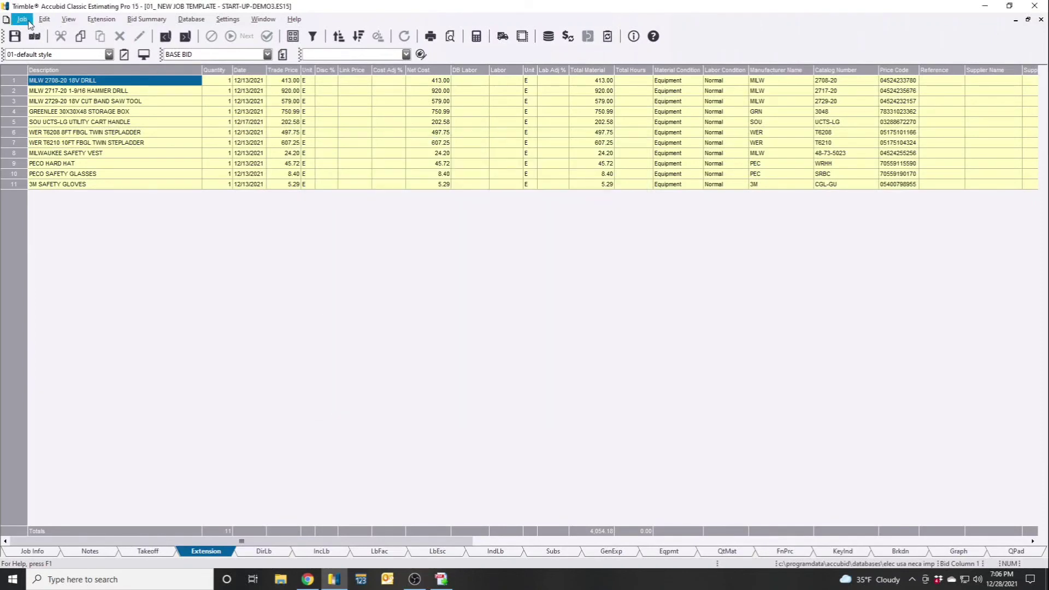
left_click(52, 183)
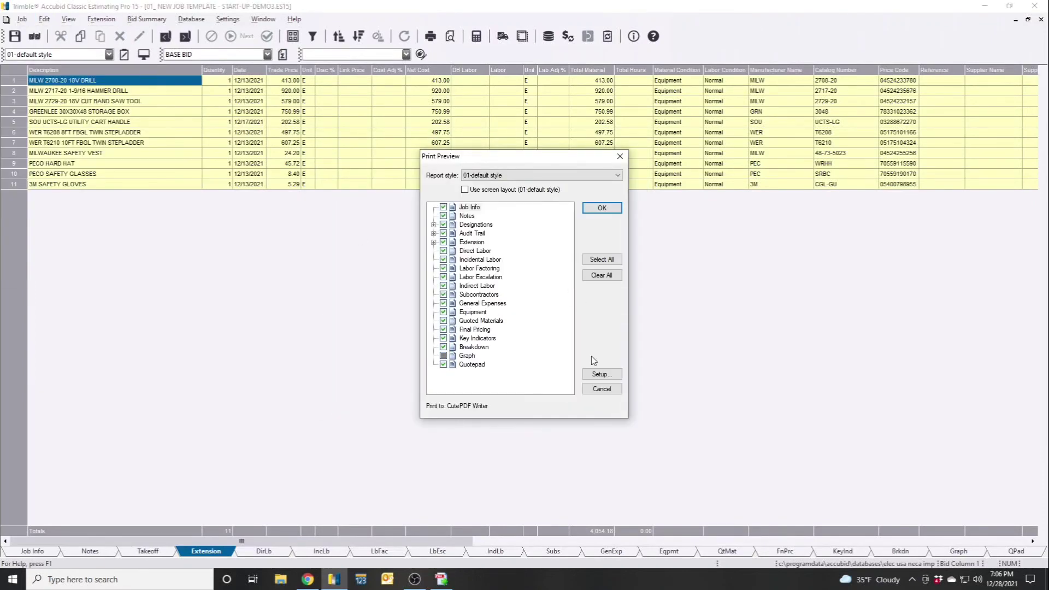
left_click(599, 209)
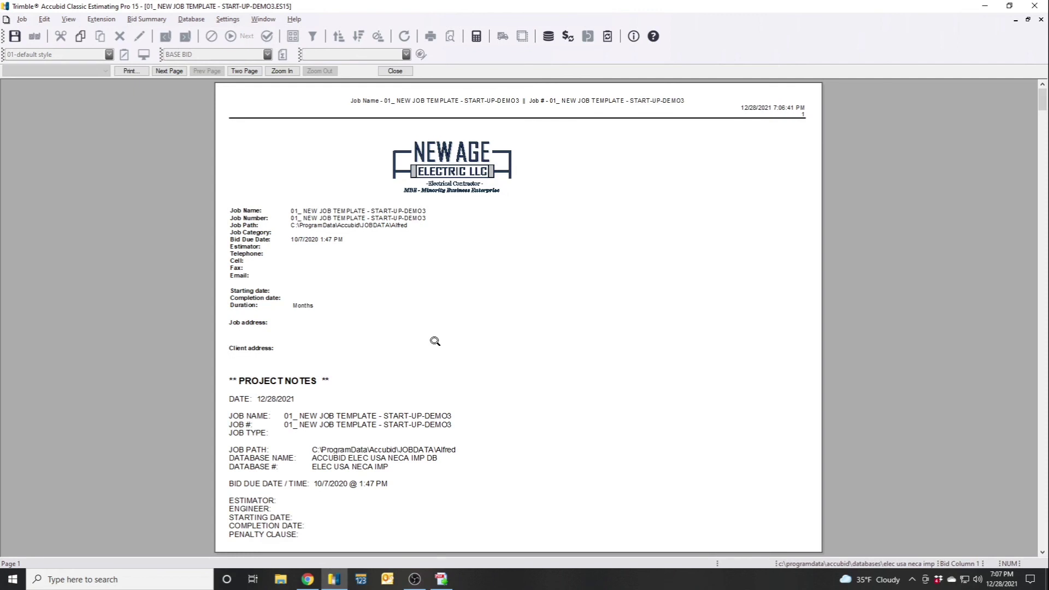
left_click(395, 71)
Review the 01-default style's margins, header and logo settings in its page setup and leave without making changes.
left_click(228, 19)
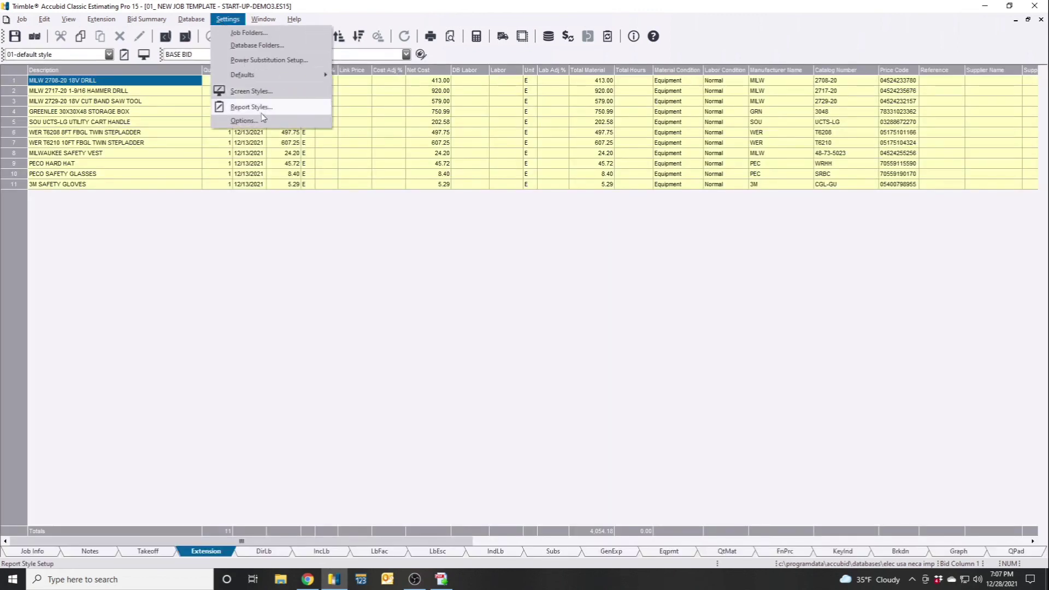
left_click(262, 109)
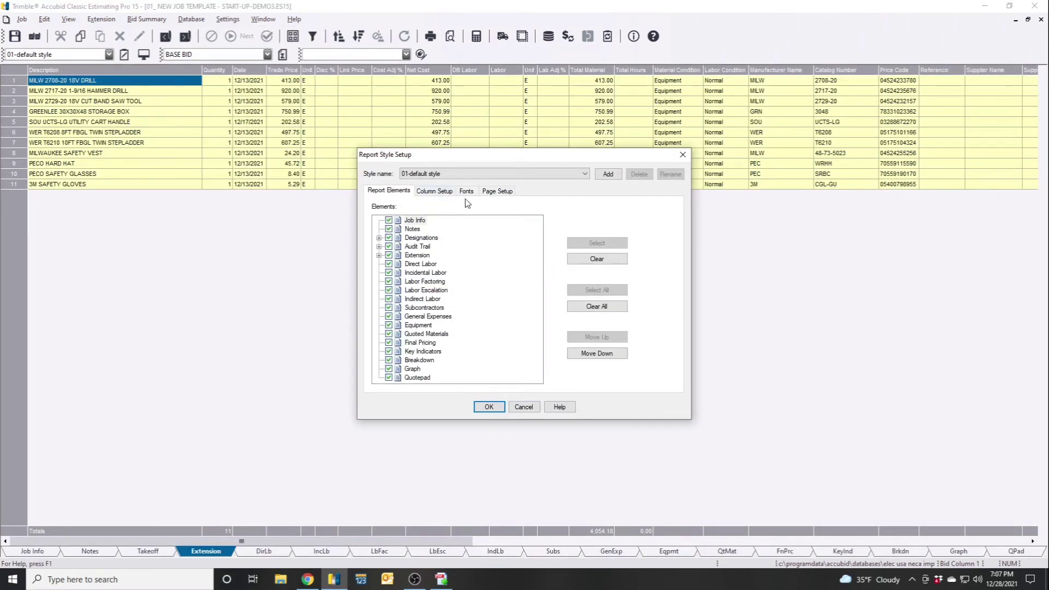
left_click(497, 191)
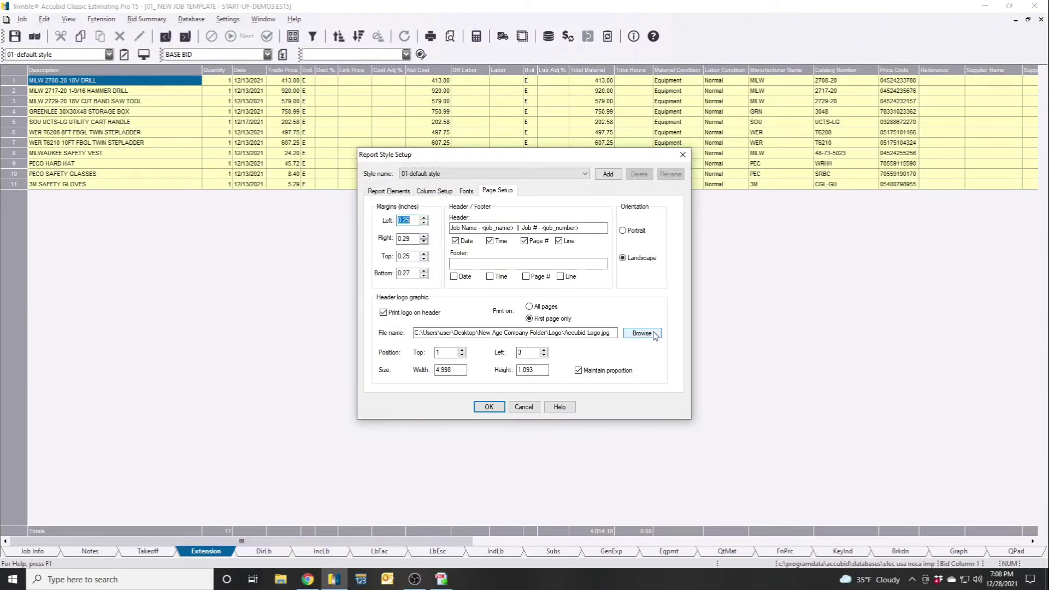
left_click(523, 408)
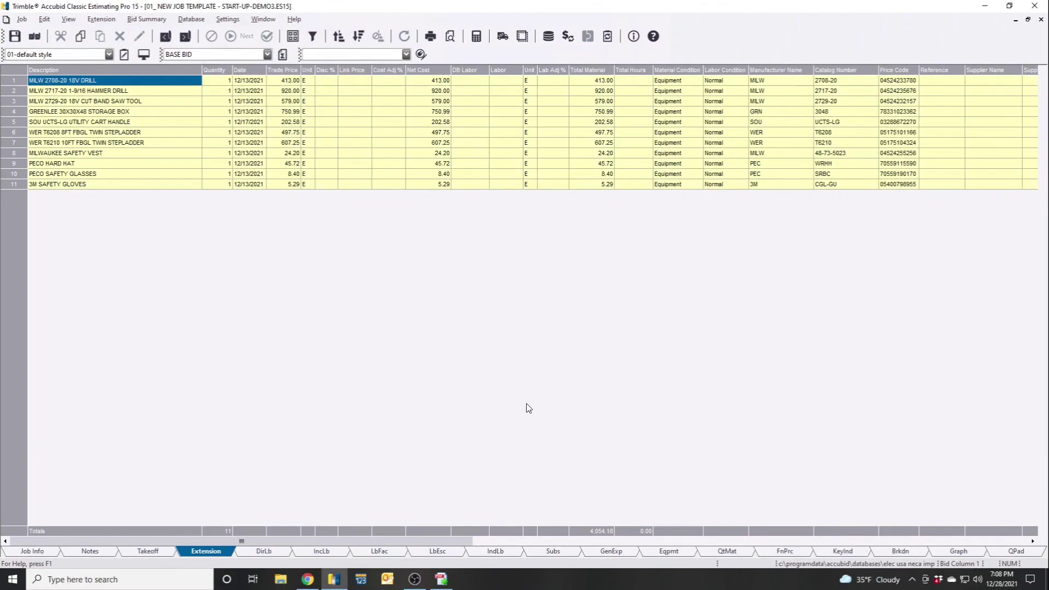